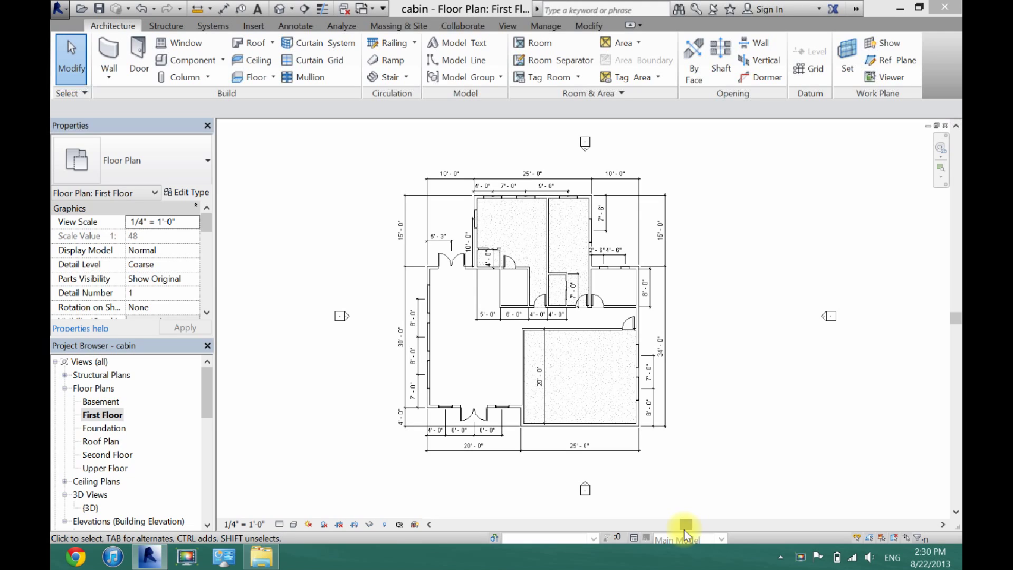
- Zoom the First Floor plan in on the cabin's upper-left rooms
click(467, 285)
scroll(467, 285, up, 5)
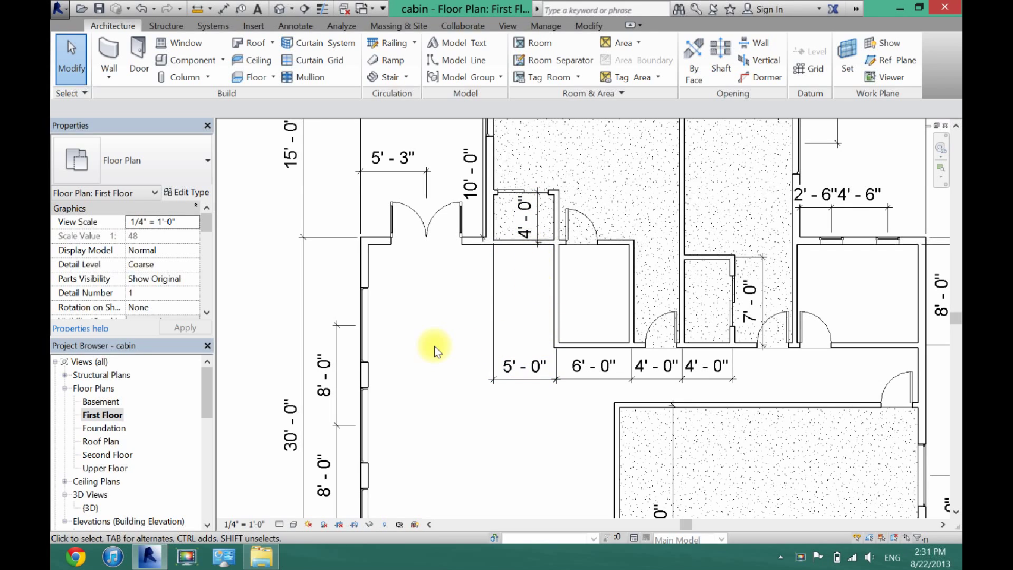
- Start the Component tool and browse the available component types
click(192, 64)
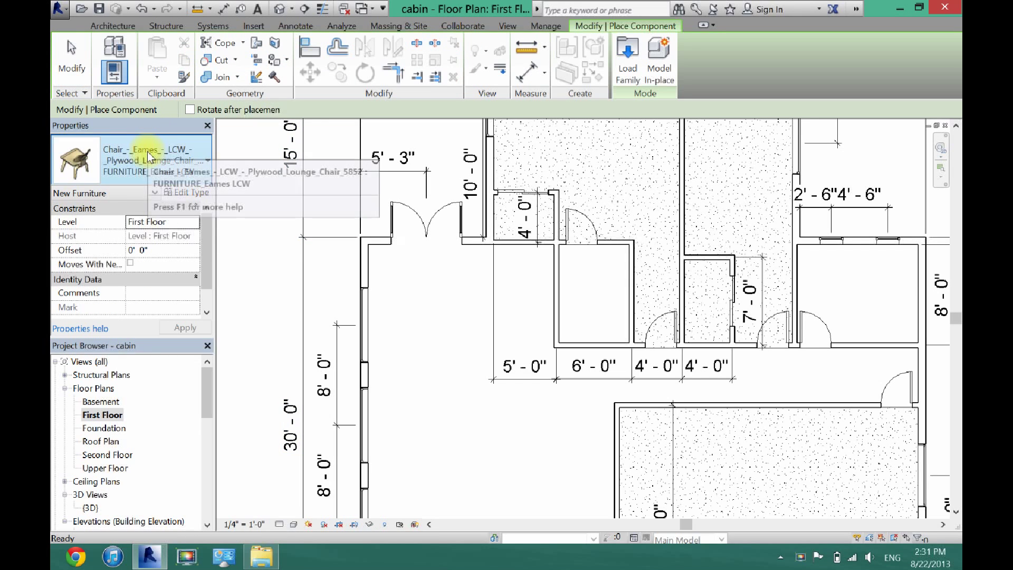
click(149, 156)
scroll(138, 245, down, 5)
scroll(137, 245, up, 8)
mouse_move(138, 244)
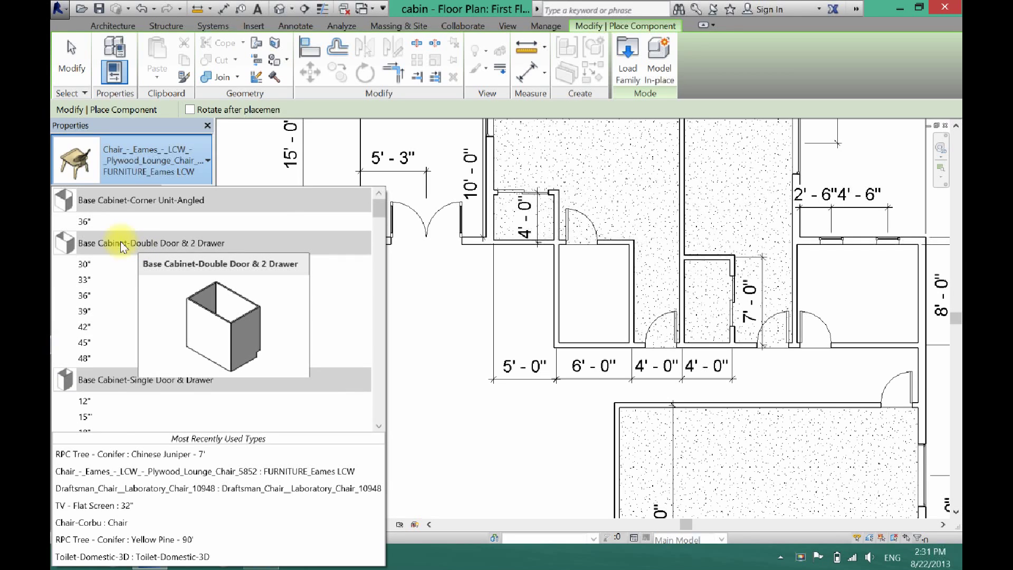
click(627, 62)
- Browse the Casework > Base Cabinets family library, highlighting Base Cabinet-Single Door
click(627, 62)
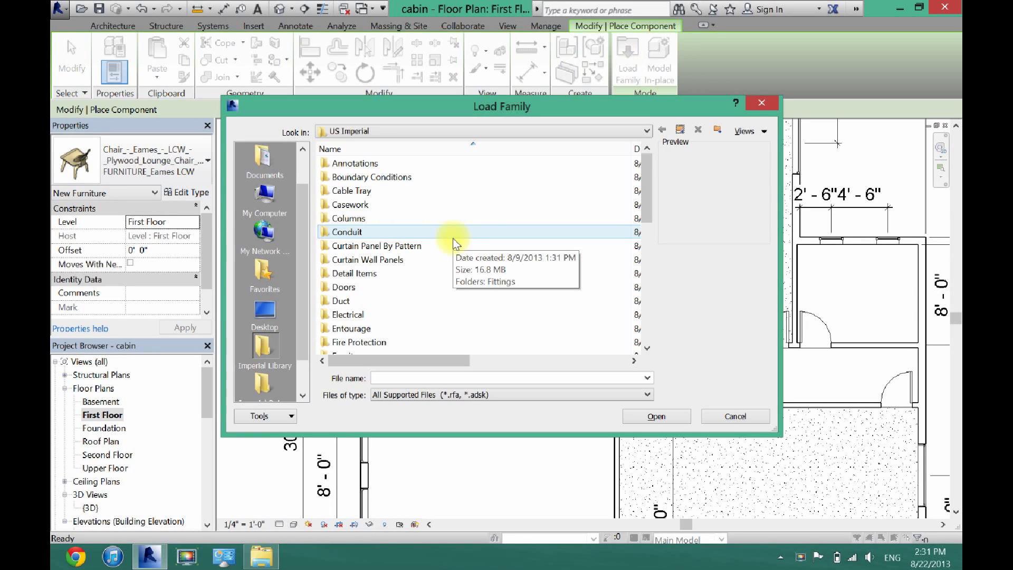
double_click(345, 204)
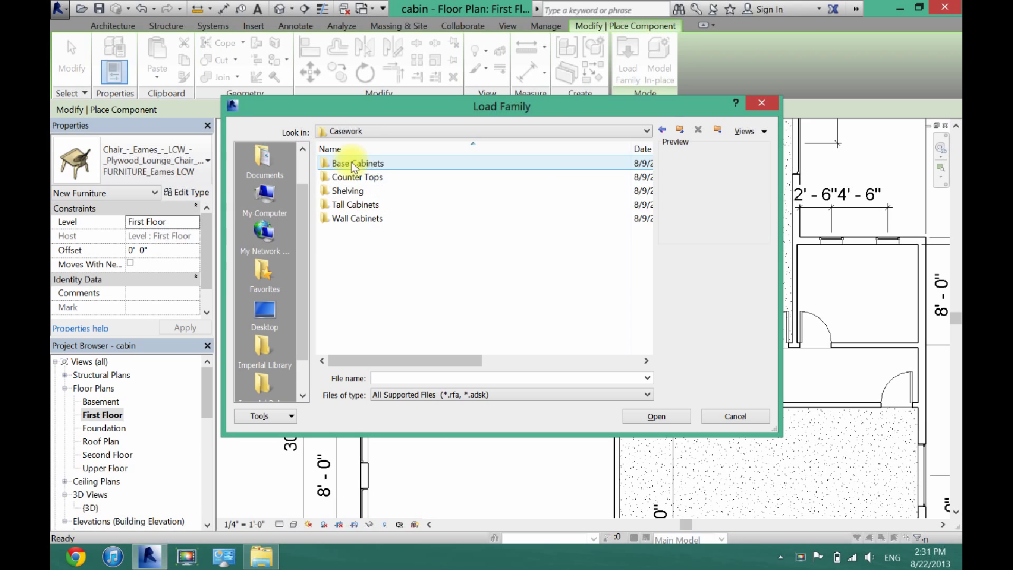
double_click(354, 164)
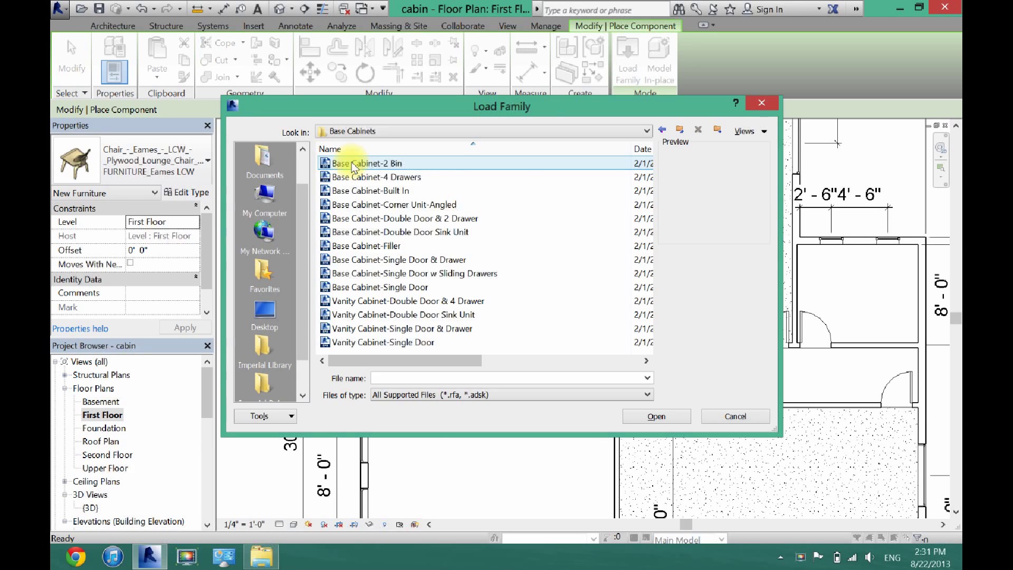
key(Down)
key(Down)
key(Down)
key(Down)
key(Down)
key(Down)
key(Down)
key(Down)
key(Down)
key(Down)
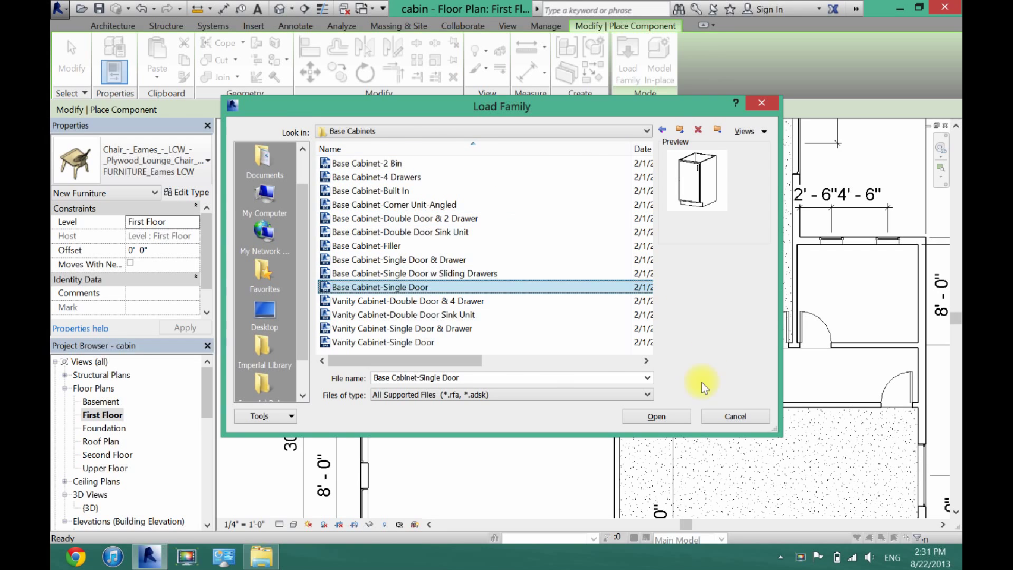
key(Return)
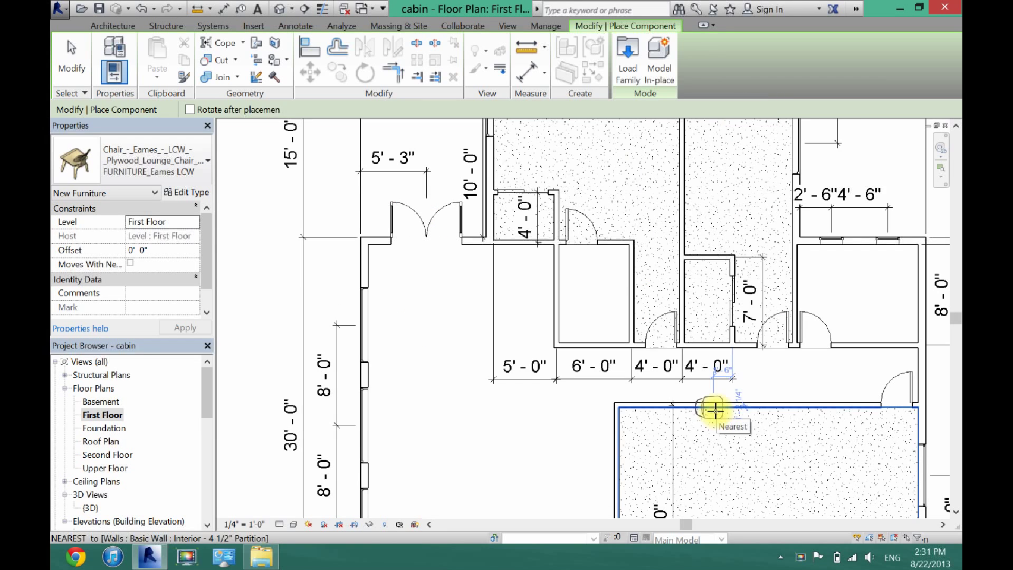
- Pick Base Cabinet-Corner Unit-Angled 36" and rotate it to fit the kitchen corner
click(157, 173)
scroll(150, 217, up, 1)
scroll(141, 241, down, 6)
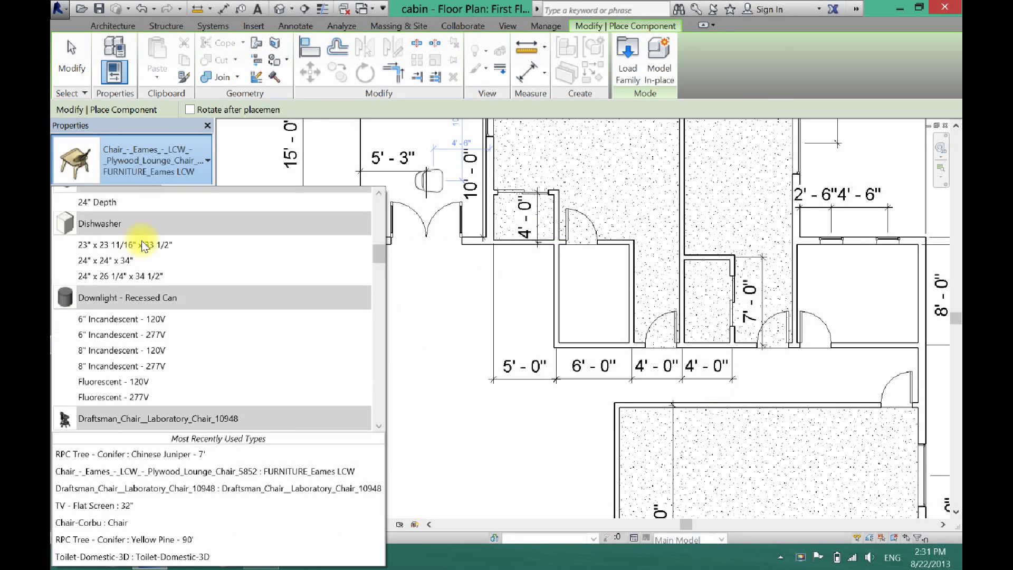
scroll(141, 241, up, 8)
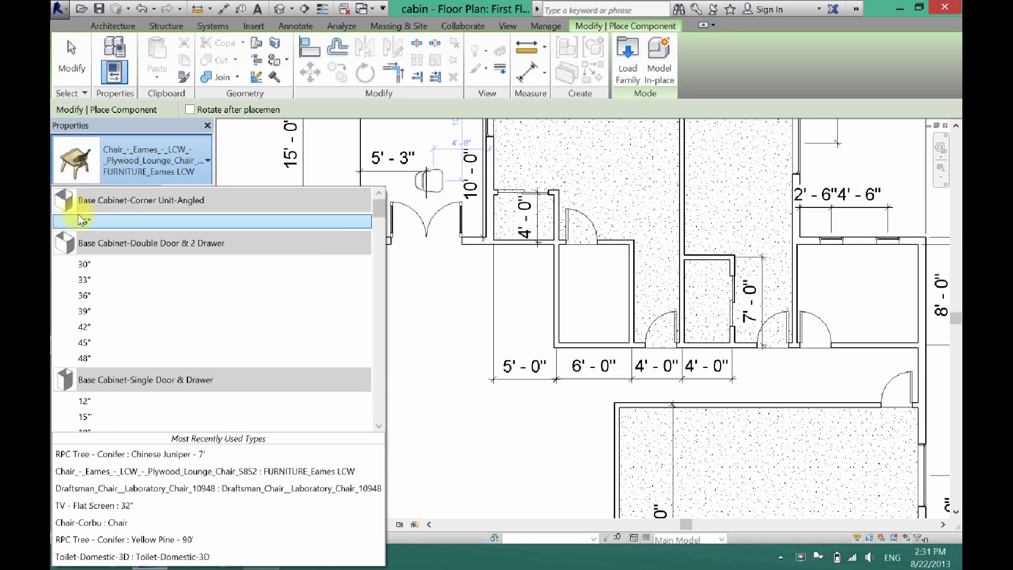
click(80, 221)
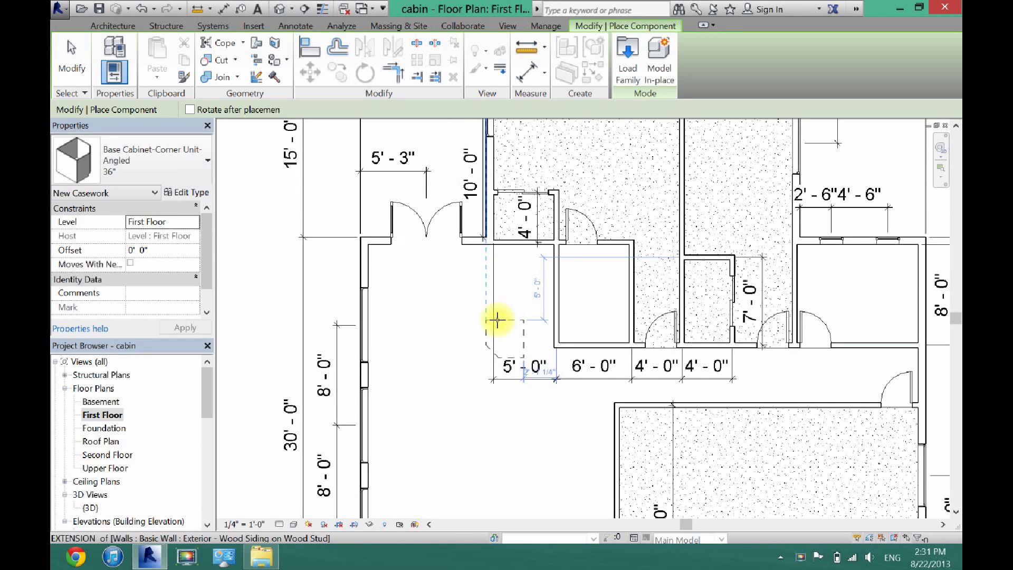
scroll(497, 319, up, 5)
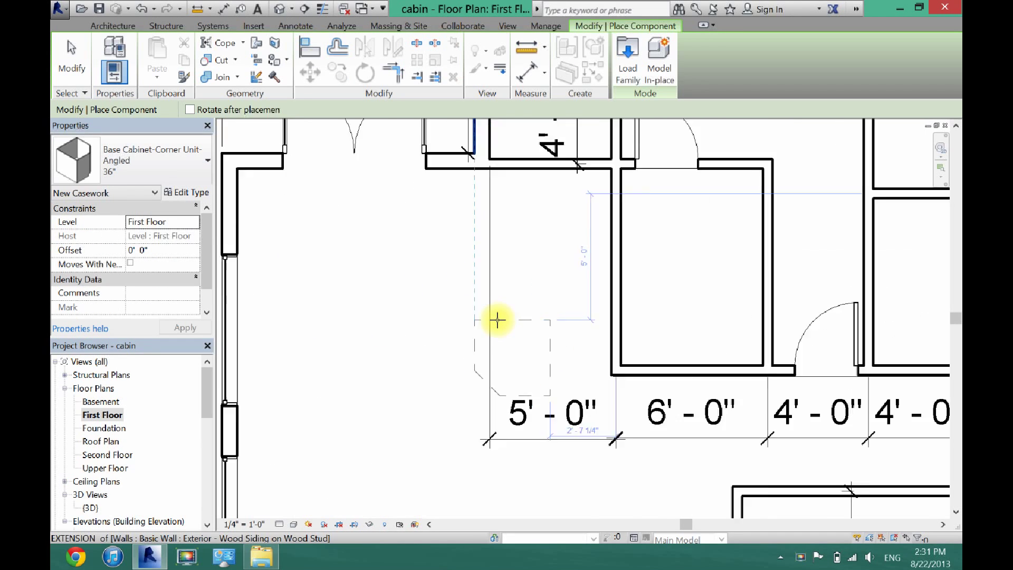
scroll(497, 319, down, 1)
key(space)
key(space)
key(space)
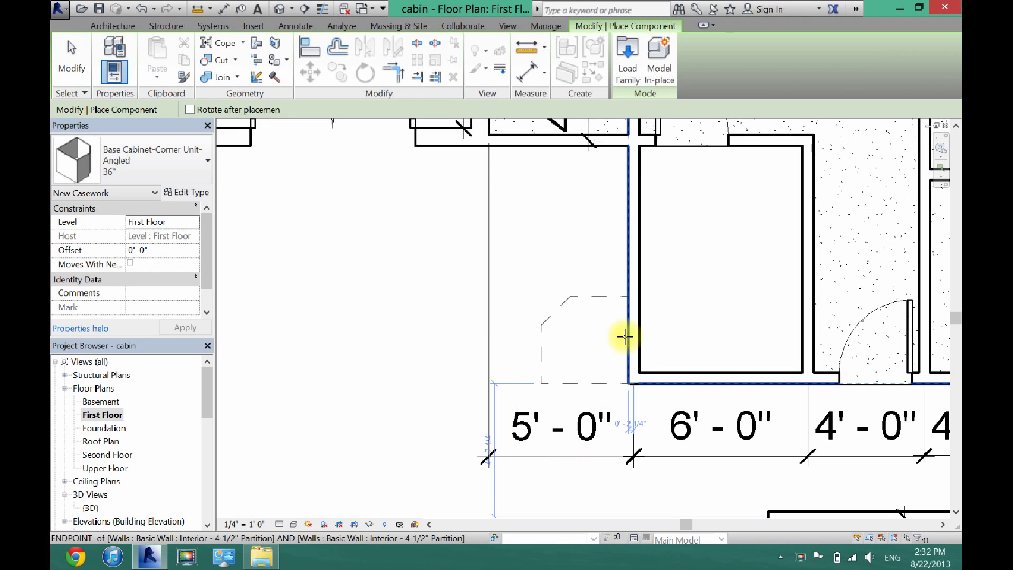
click(124, 168)
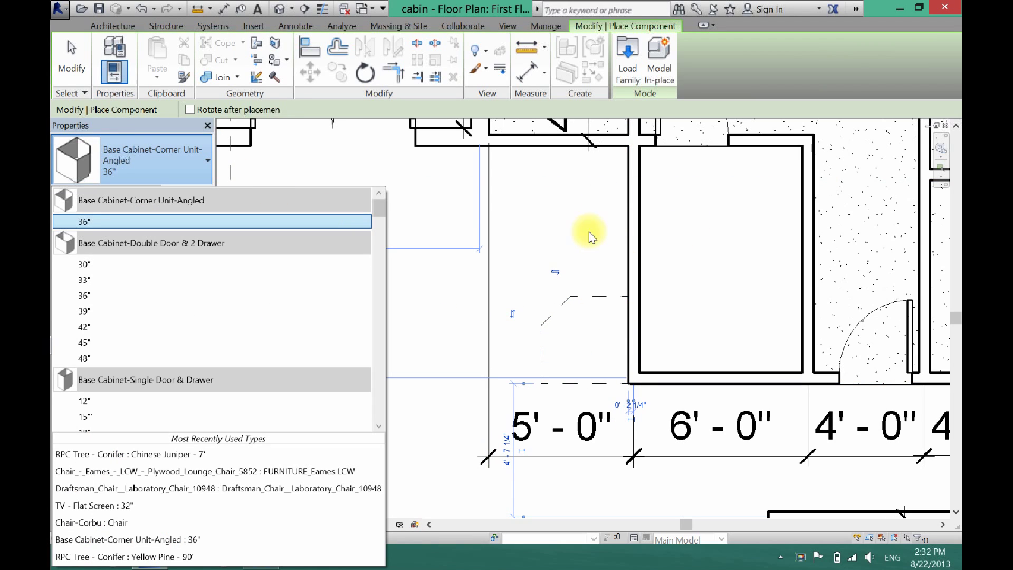
- Place a Base Cabinet-Double Door & 2 Drawer 30" backed onto the wall above the corner unit
click(83, 264)
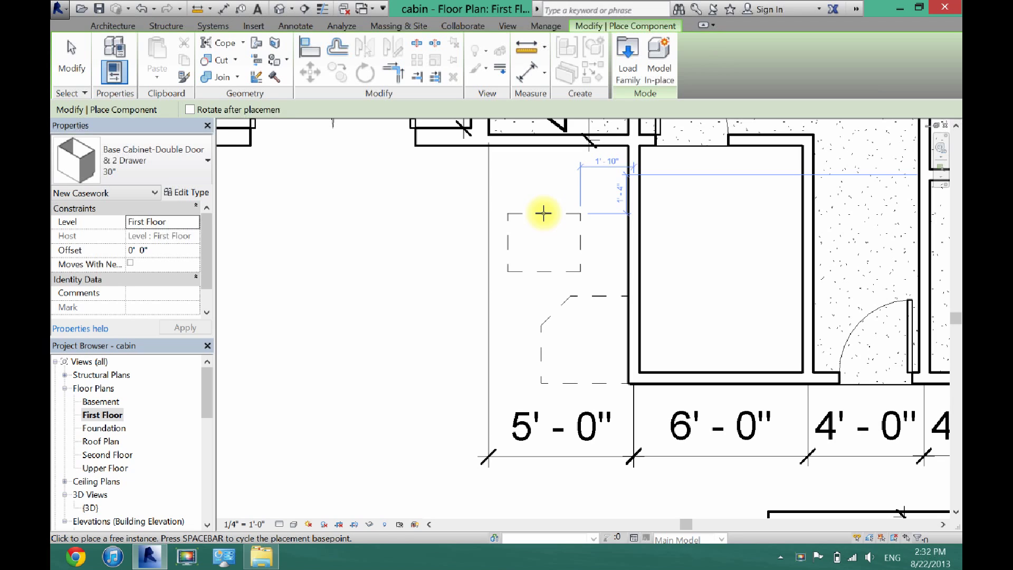
key(space)
key(space)
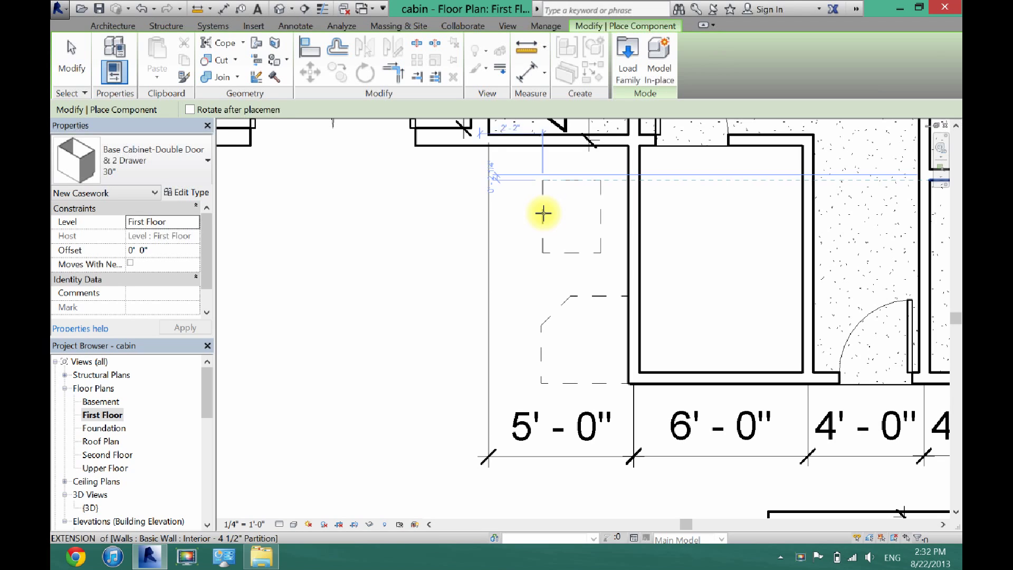
key(space)
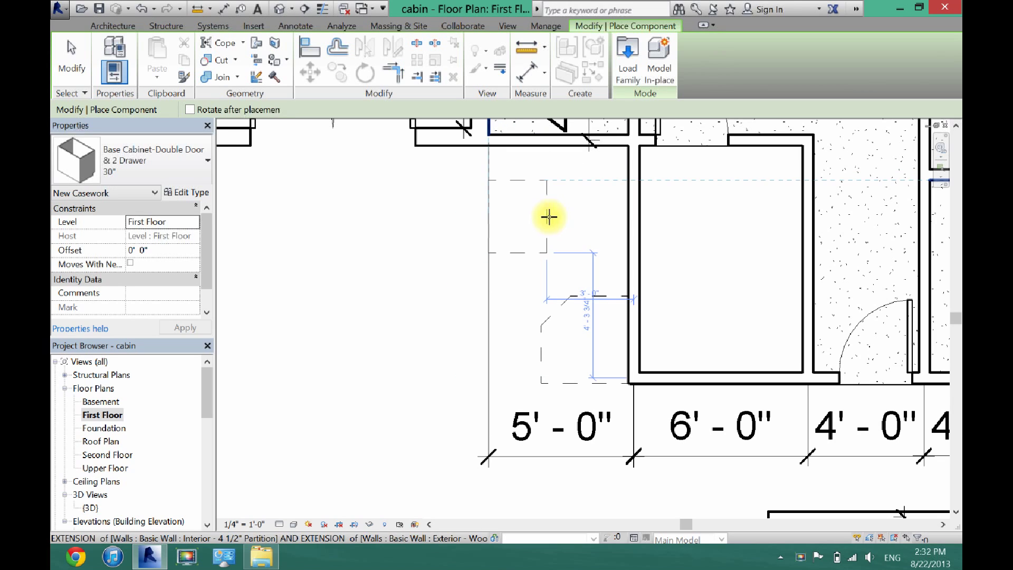
click(625, 258)
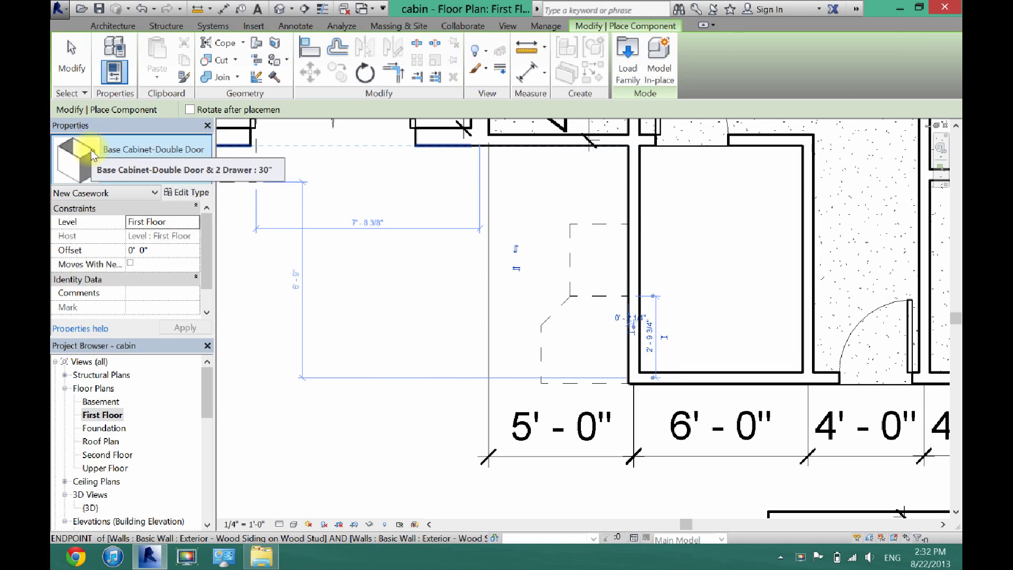
mouse_move(92, 154)
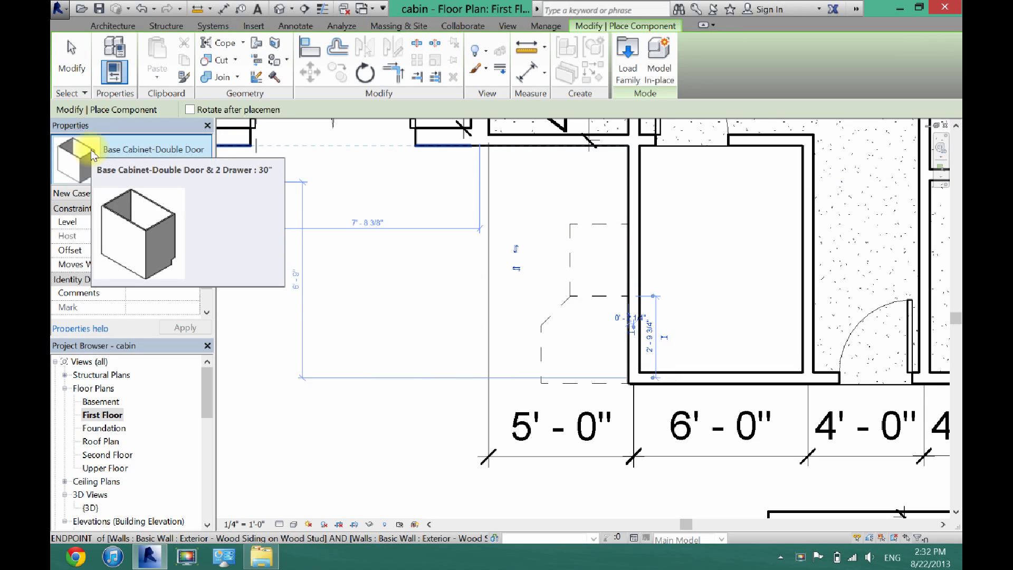
- Place a Refrigerator 30" x 32" LH above the base cabinets, then exit placement
click(92, 153)
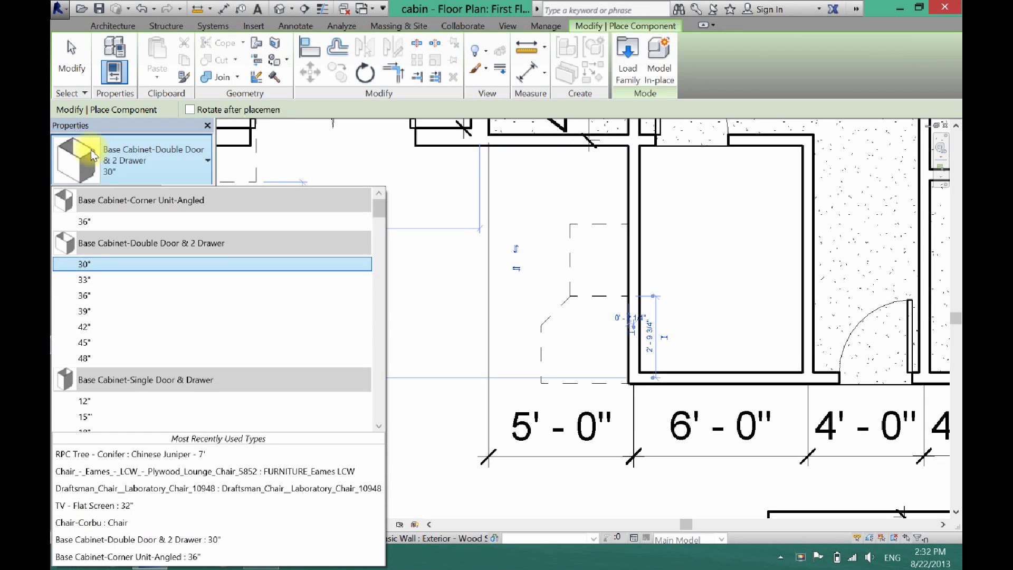
scroll(129, 305, down, 1)
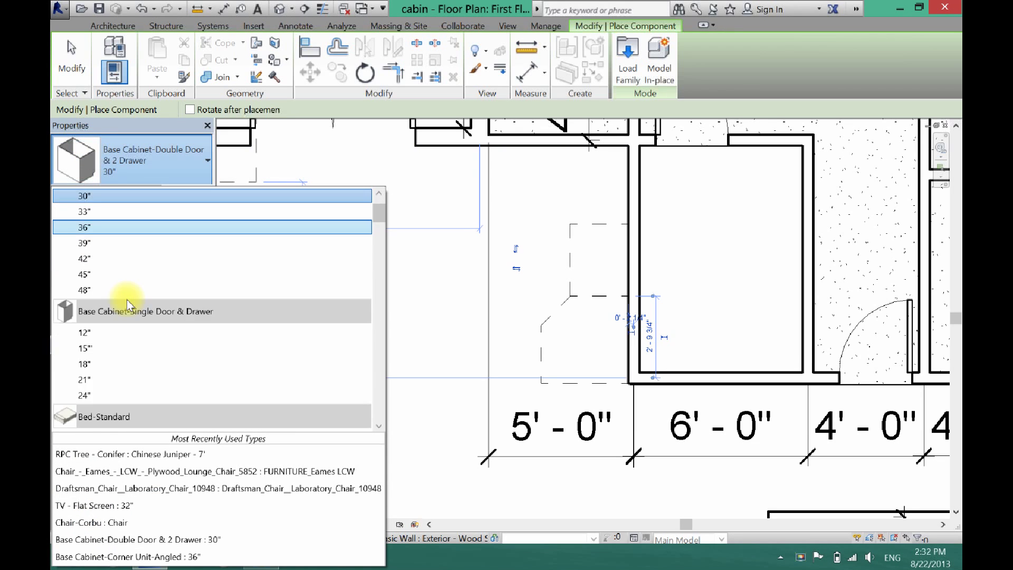
scroll(128, 305, down, 10)
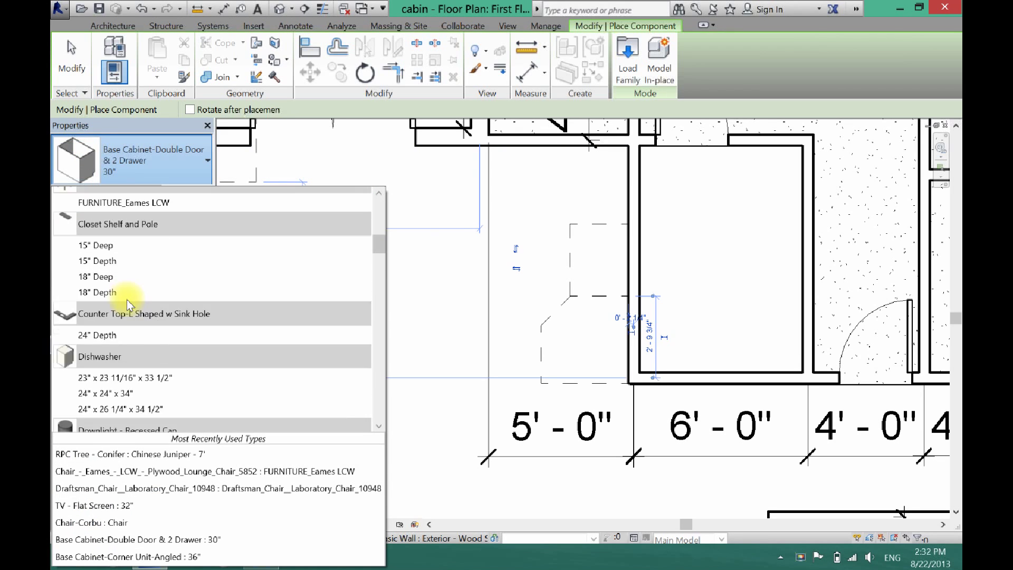
scroll(128, 305, down, 8)
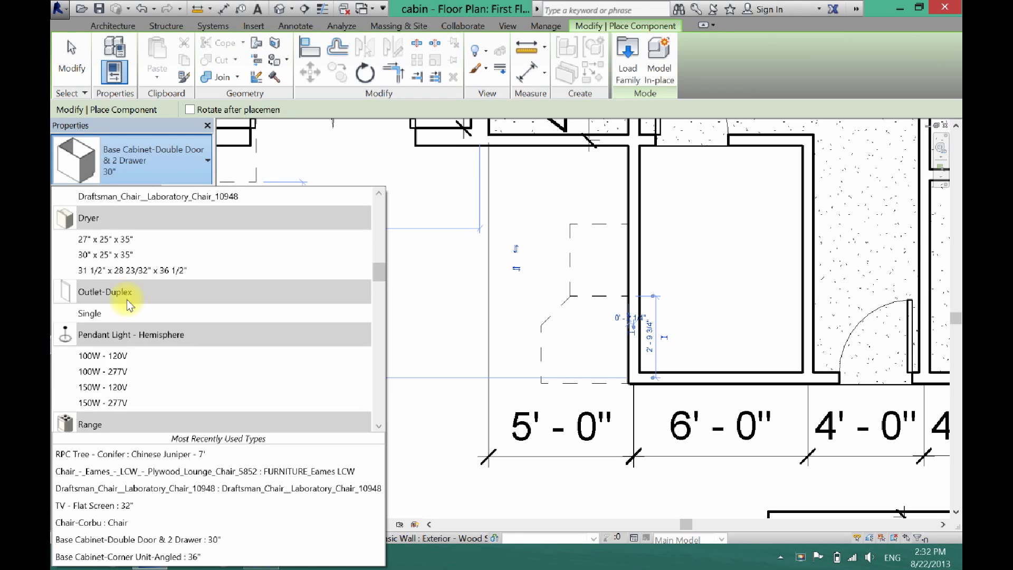
scroll(128, 305, down, 1)
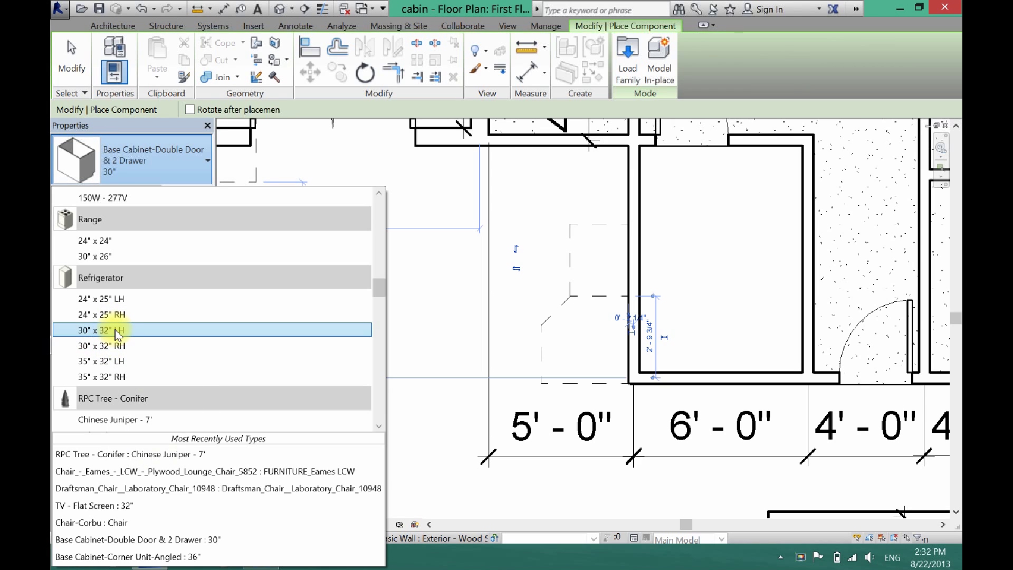
click(113, 331)
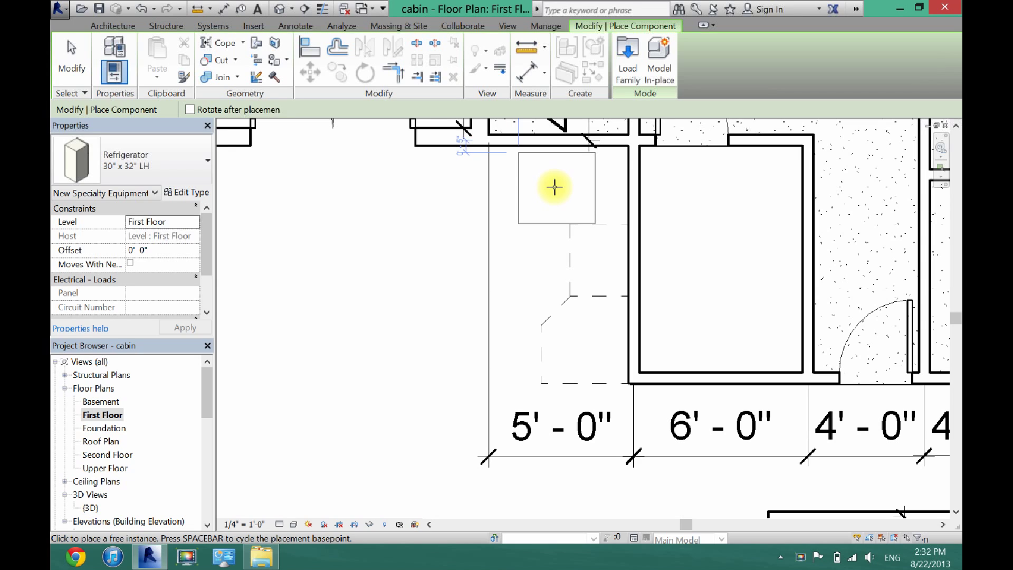
click(554, 187)
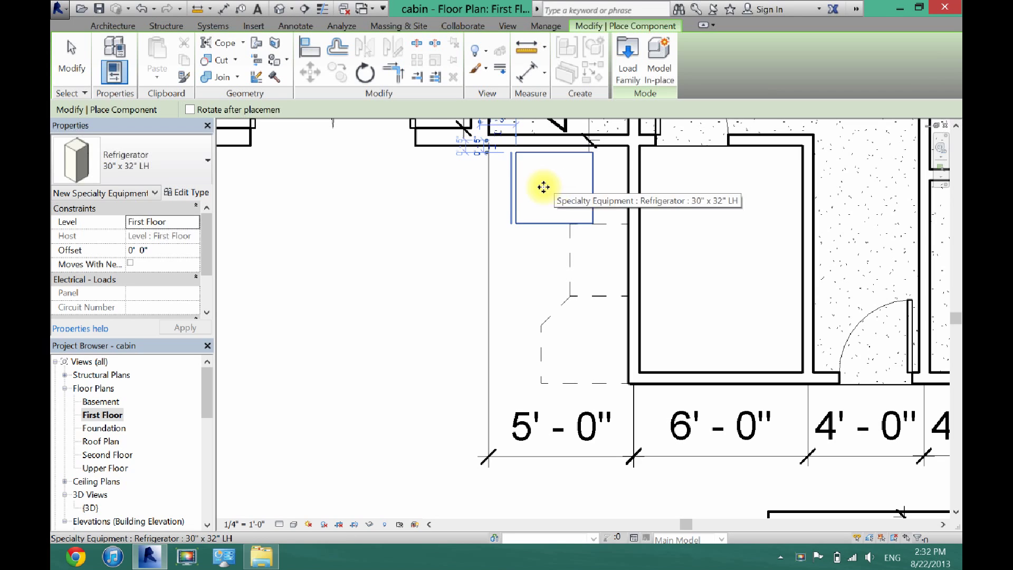
click(77, 52)
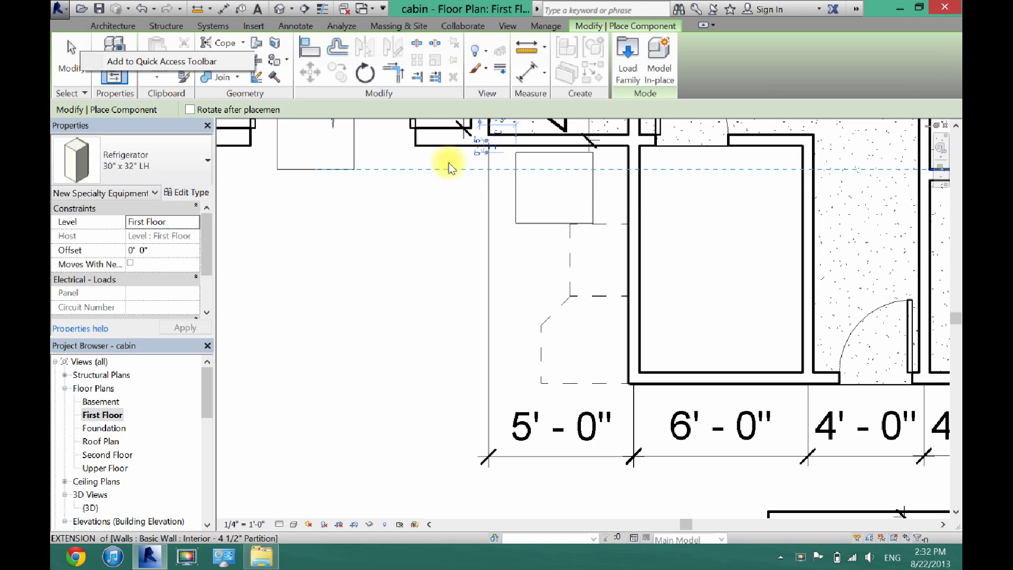
click(73, 56)
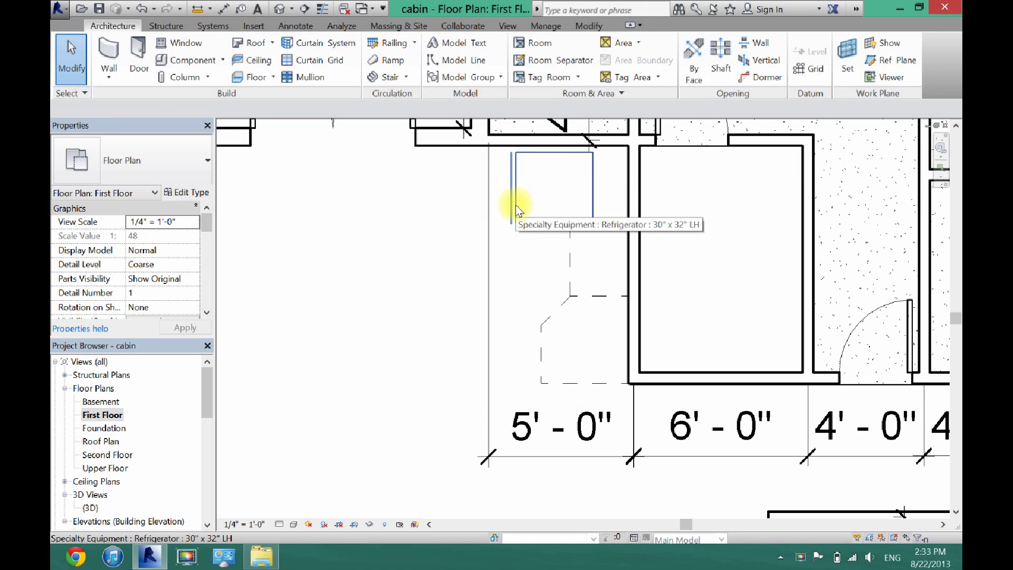
- Rotate the refrigerator a quarter turn and nudge it flush against the wall
click(516, 210)
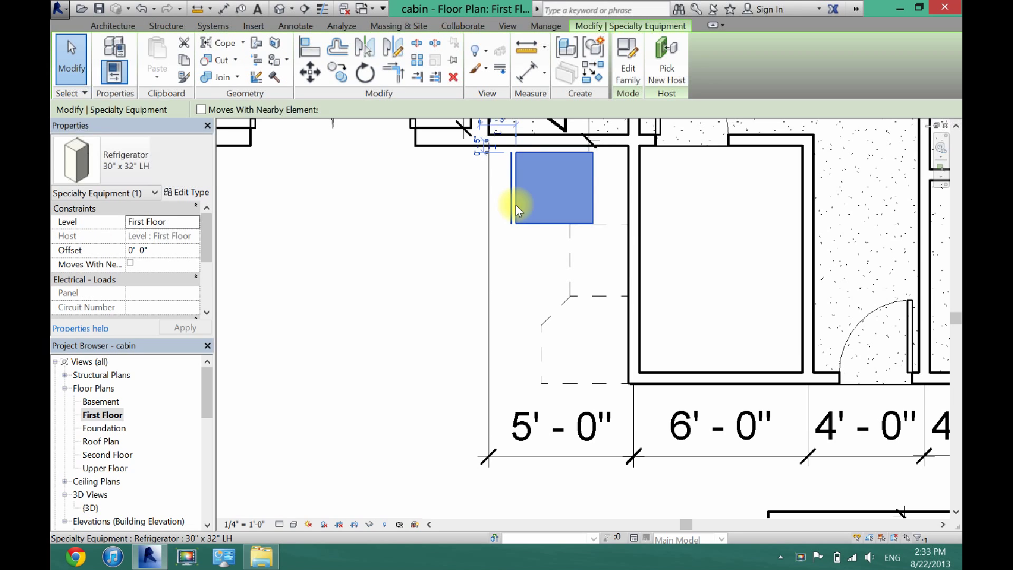
key(space)
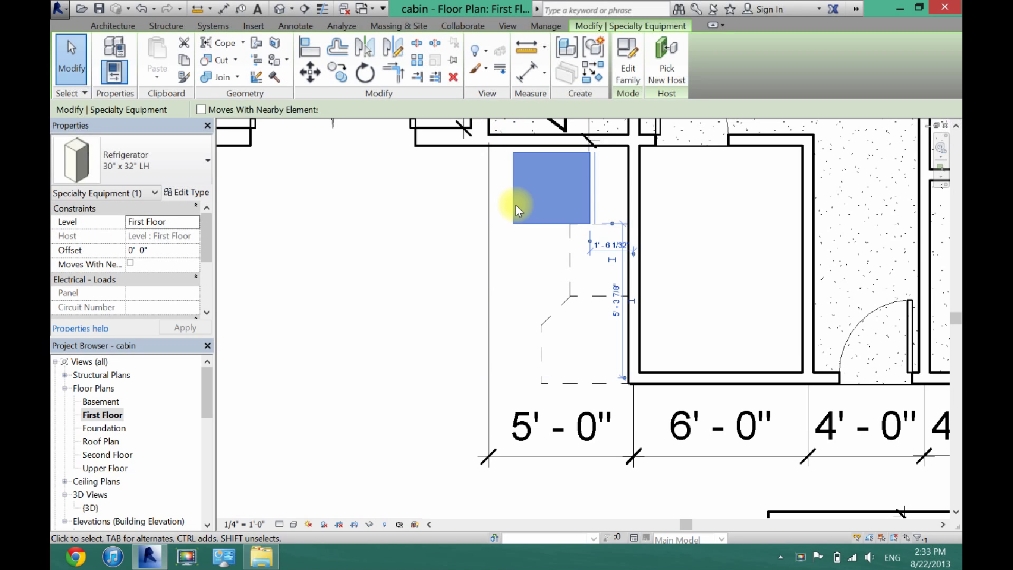
key(Right)
key(Right)
key(Right)
key(Right)
key(Right)
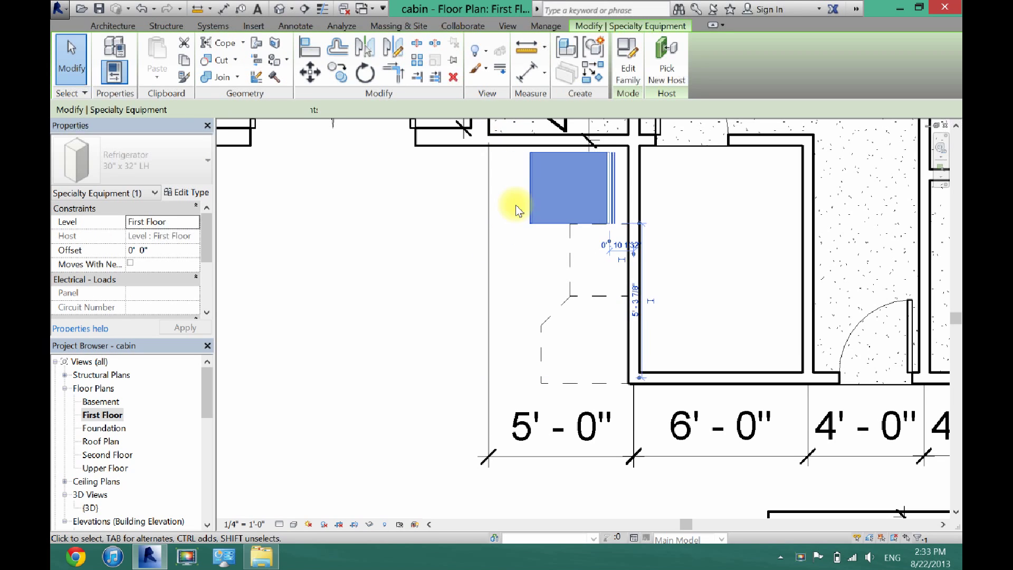
key(Right)
key(Up)
key(Right)
key(Right)
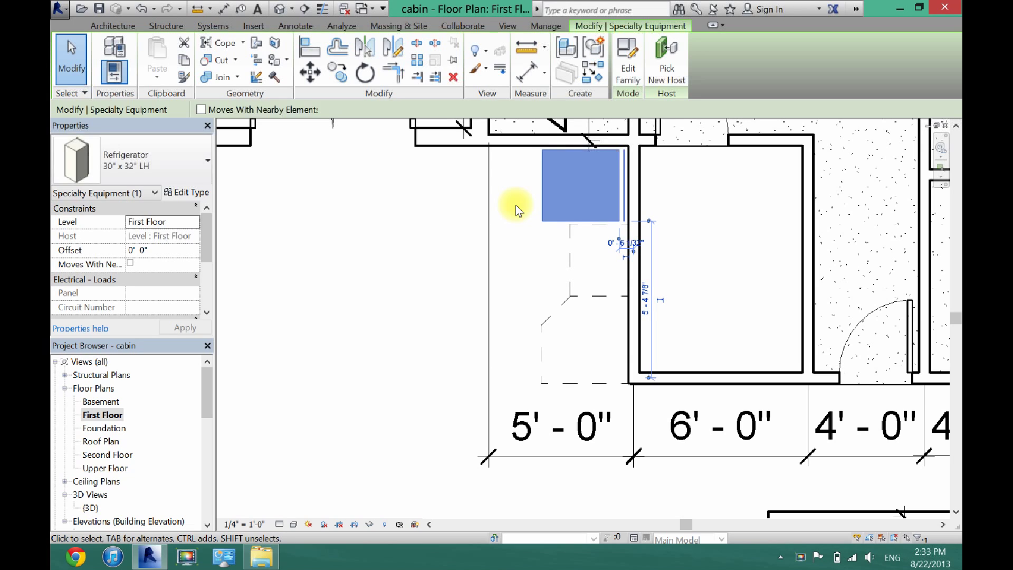
key(Right)
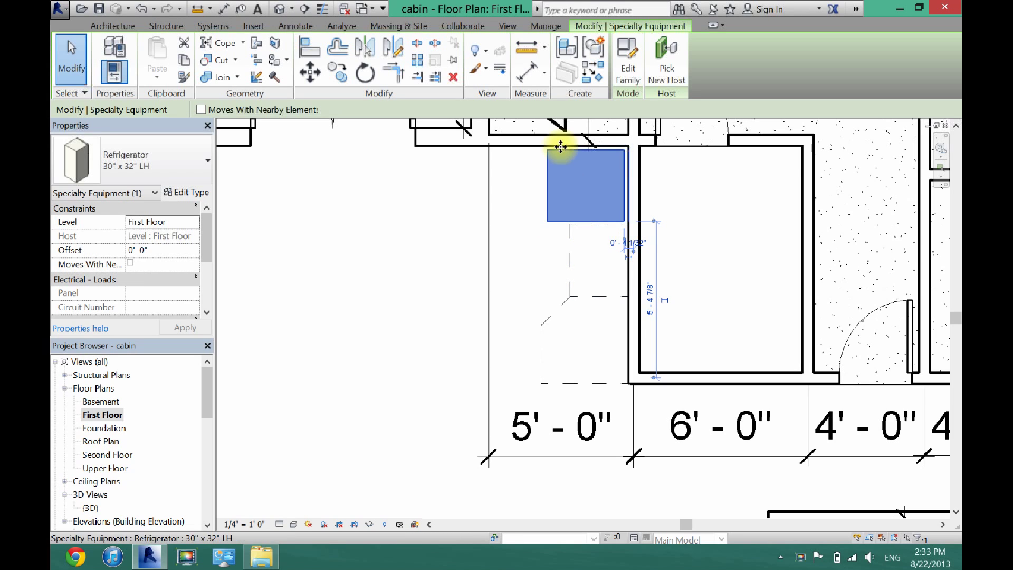
click(477, 278)
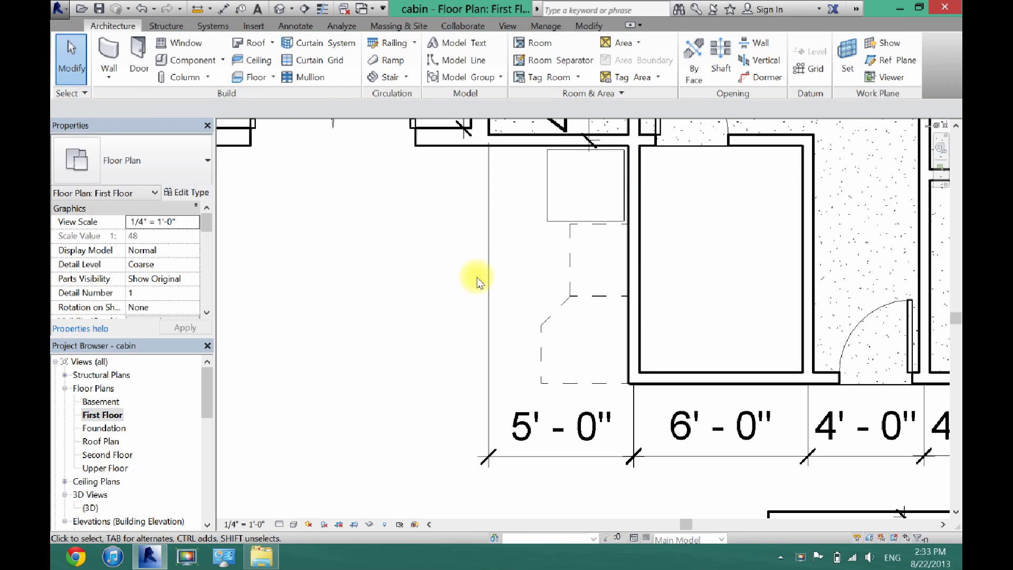
- Place a Dishwasher 24" x 24" x 34" beside the angled corner cabinet
click(186, 64)
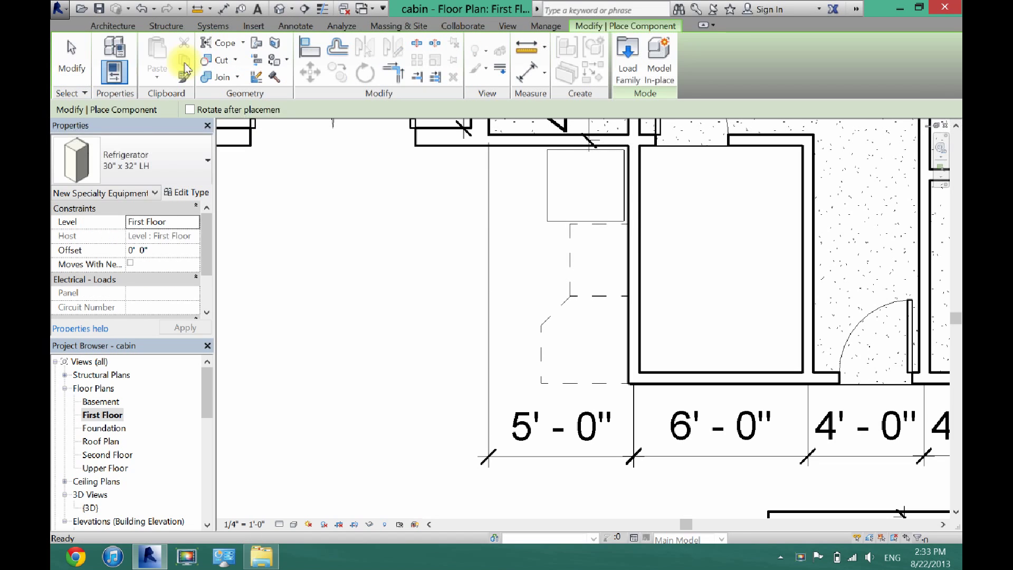
click(122, 167)
scroll(131, 253, down, 8)
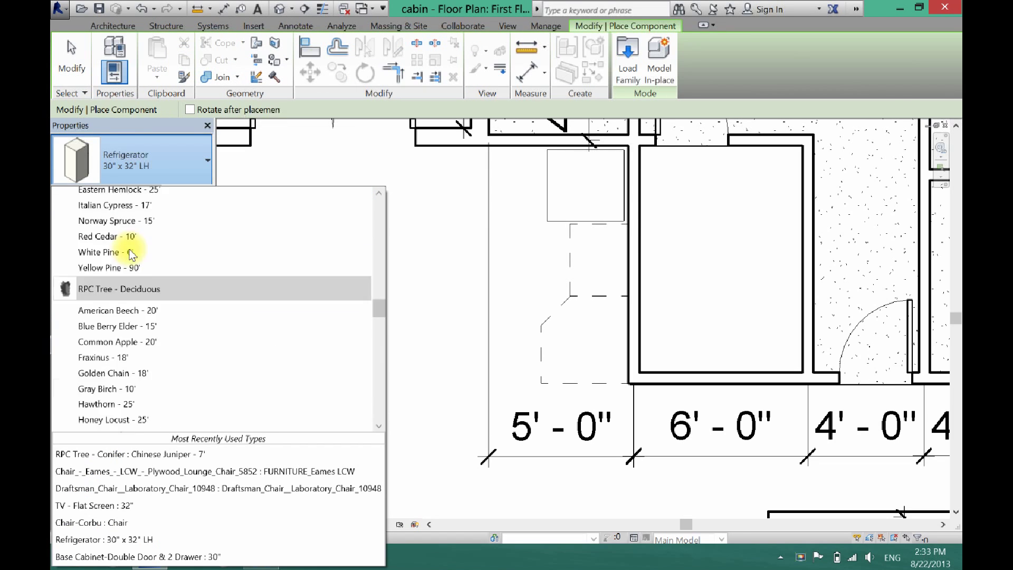
scroll(131, 254, up, 10)
scroll(132, 252, up, 6)
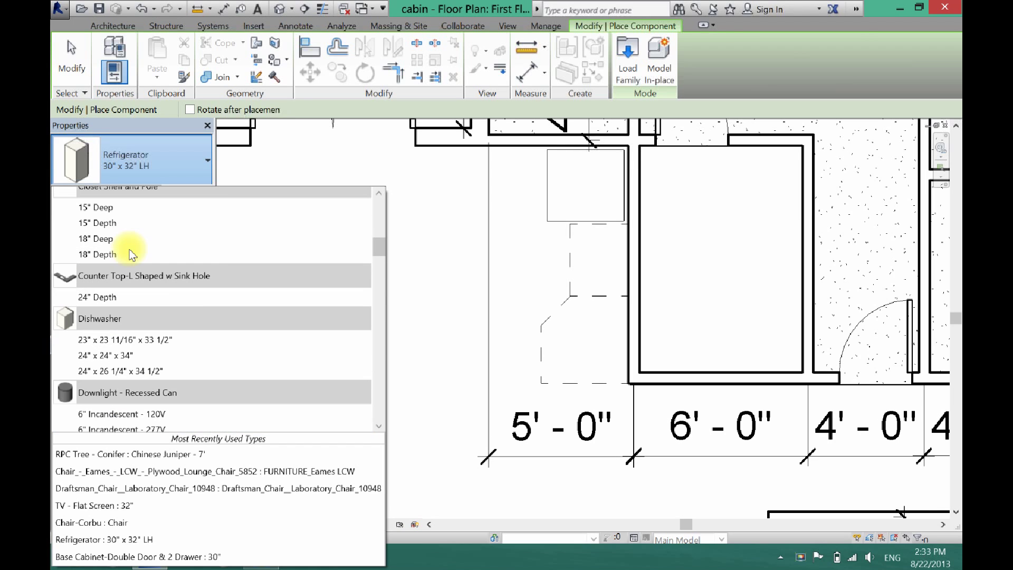
click(103, 355)
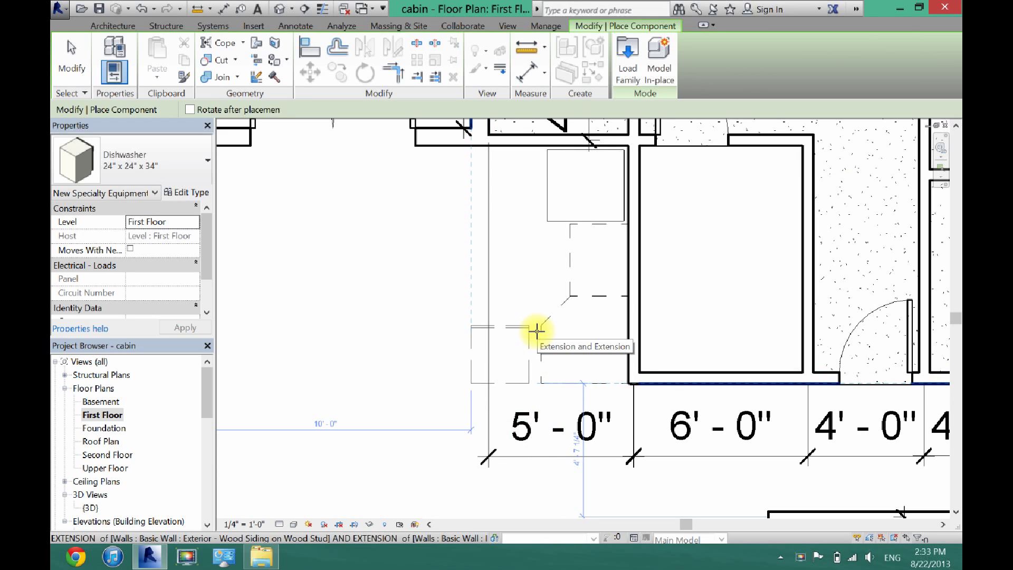
click(537, 331)
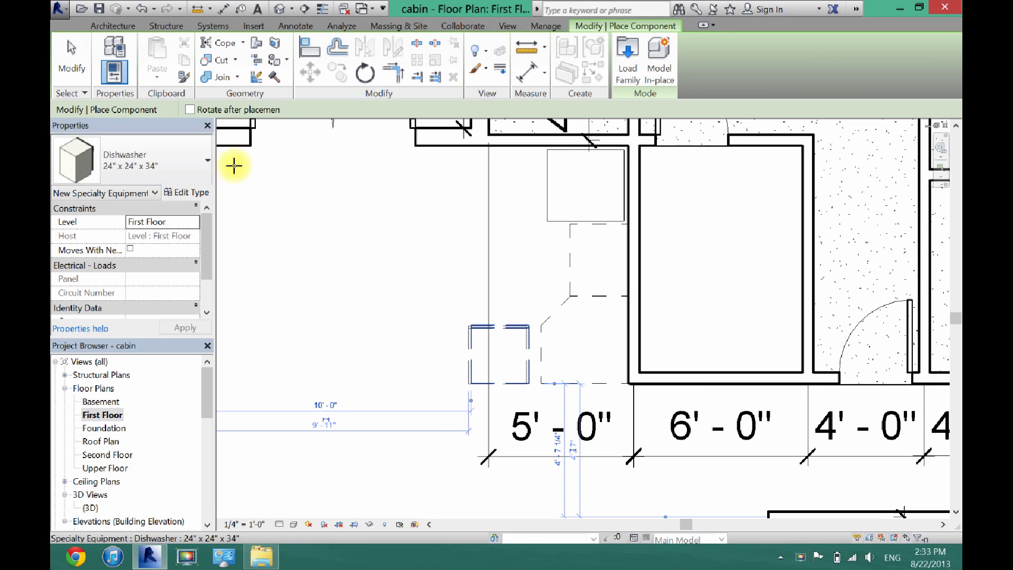
click(72, 61)
- Nudge the dishwasher right, closer to the corner cabinet
click(516, 331)
drag(515, 330, 516, 329)
key(Right)
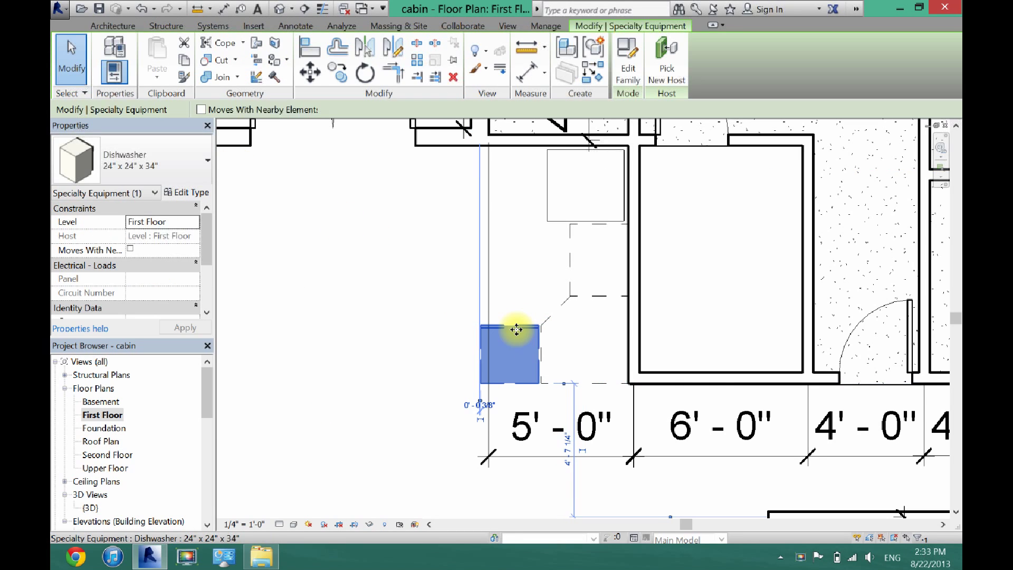
scroll(546, 361, up, 2)
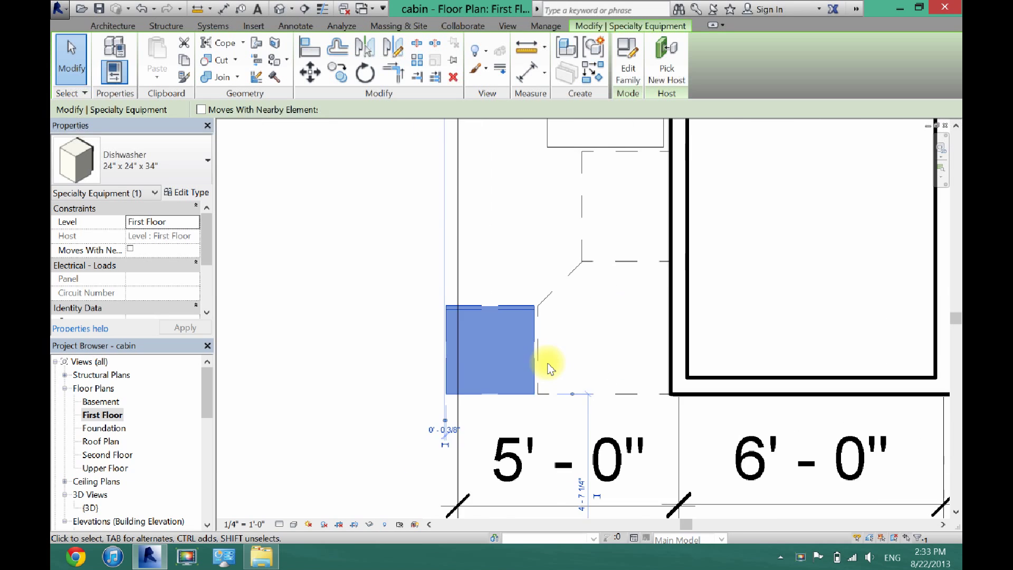
scroll(548, 368, up, 3)
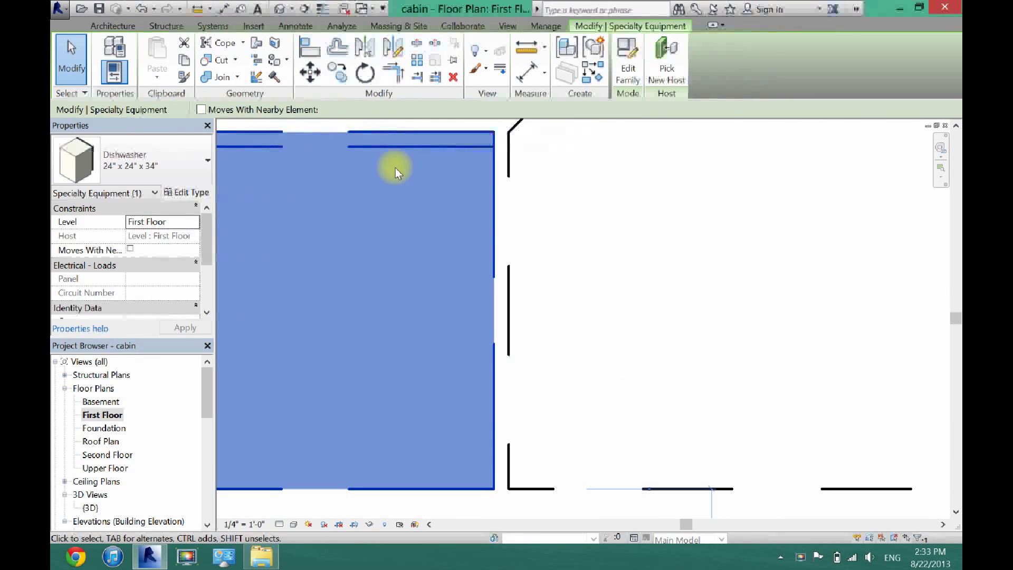
- Align the dishwasher's edge to the angled corner cabinet's edge
click(313, 44)
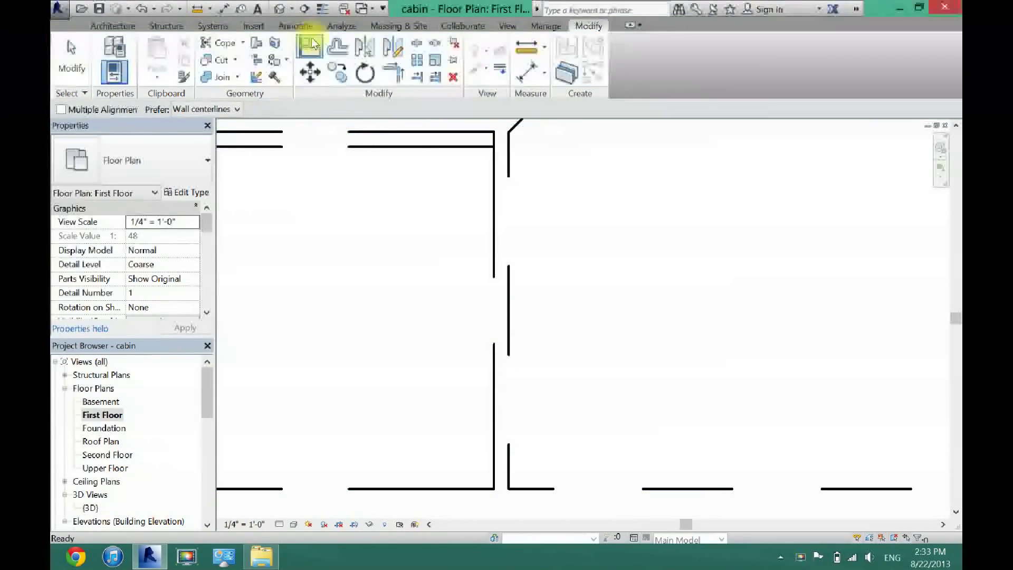
click(512, 154)
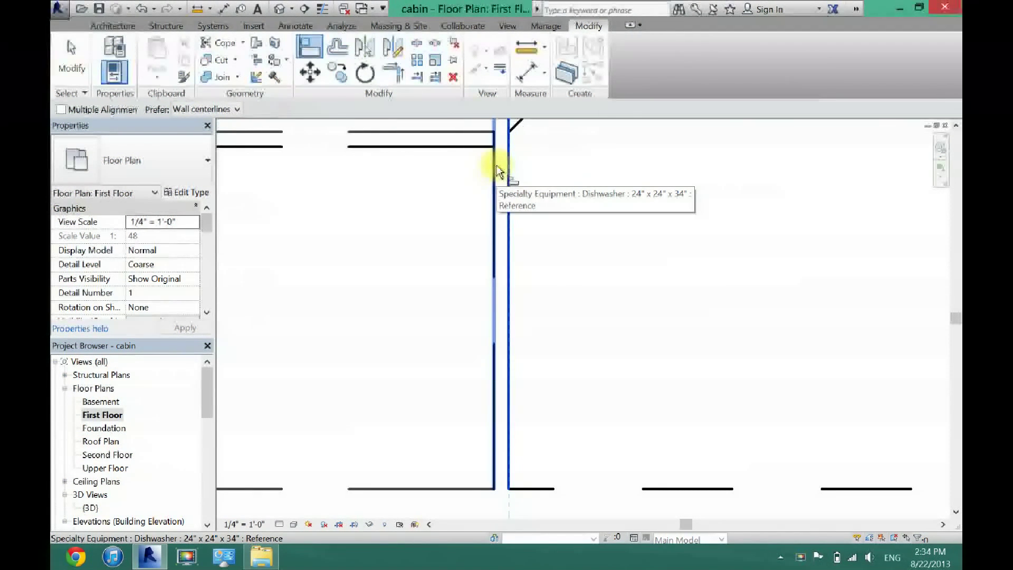
click(498, 172)
scroll(498, 172, down, 4)
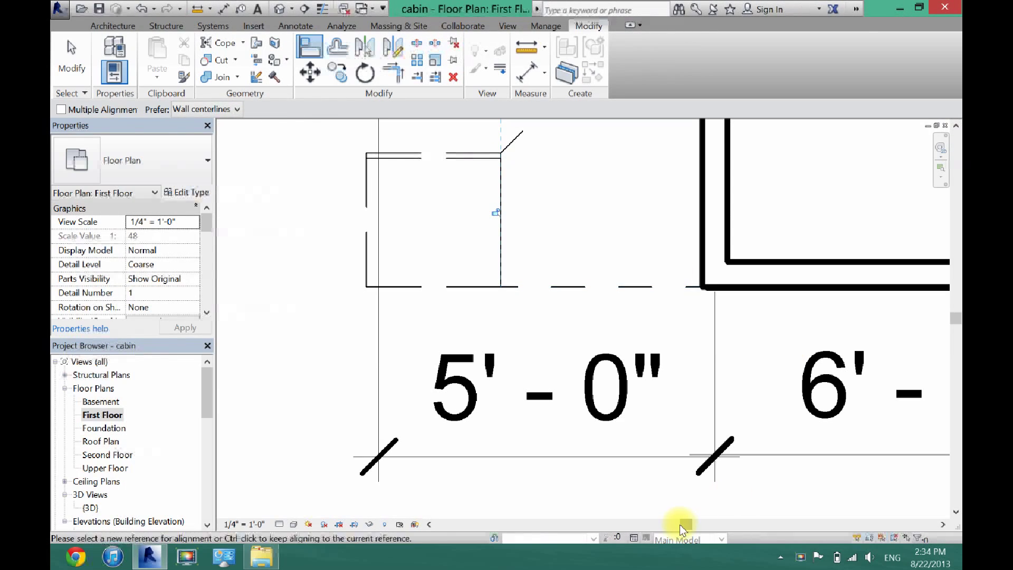
drag(683, 525, 622, 524)
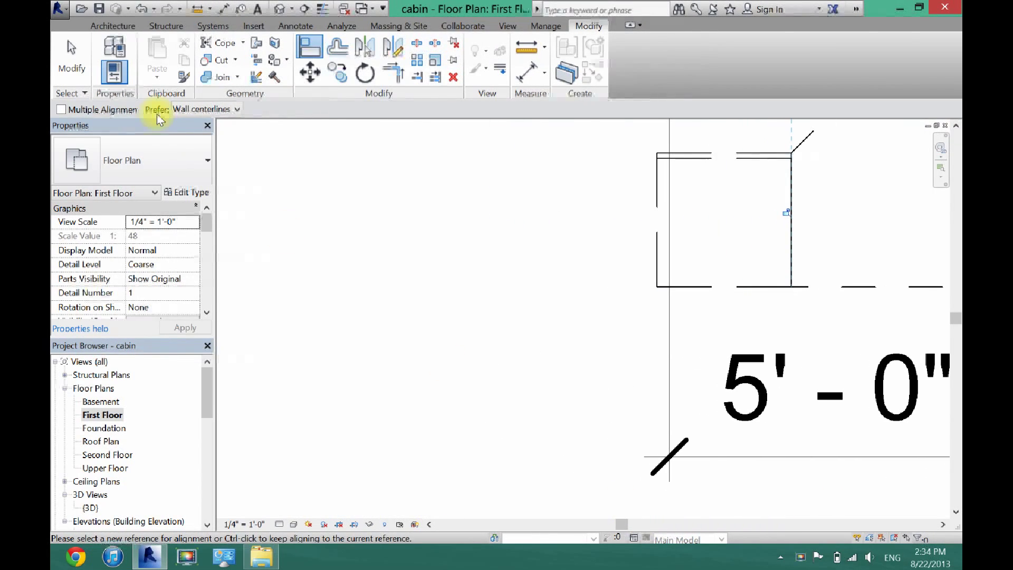
click(100, 27)
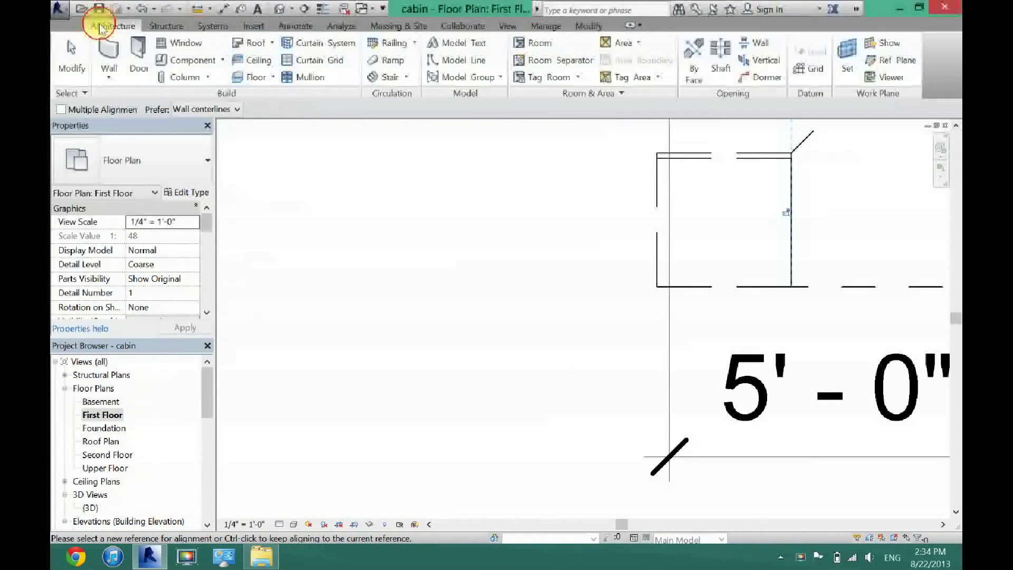
- Choose Base Cabinet-Double Door & 2 Drawer 30" for placement, then scroll the type list for more
click(179, 60)
click(123, 167)
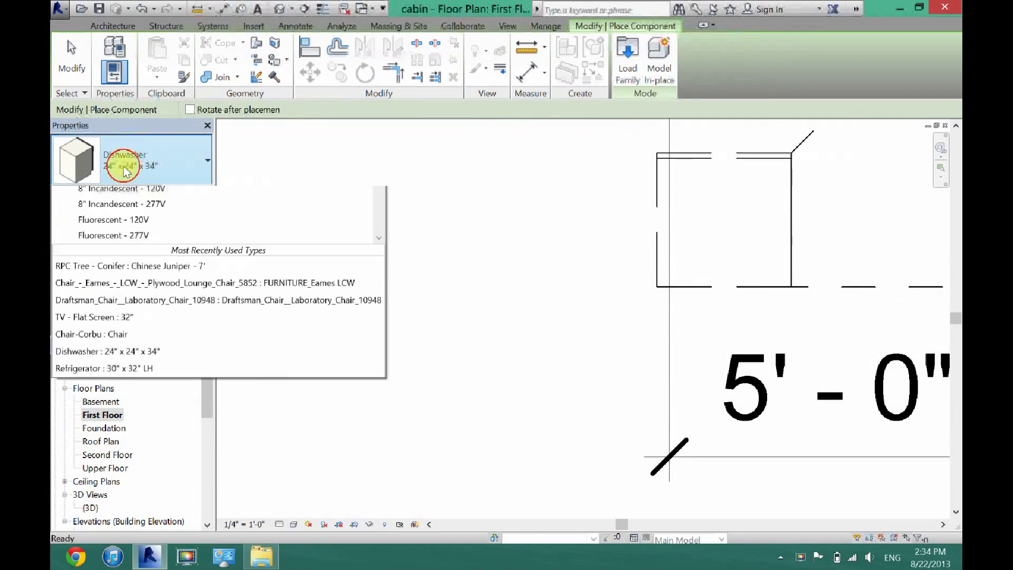
scroll(148, 261, up, 5)
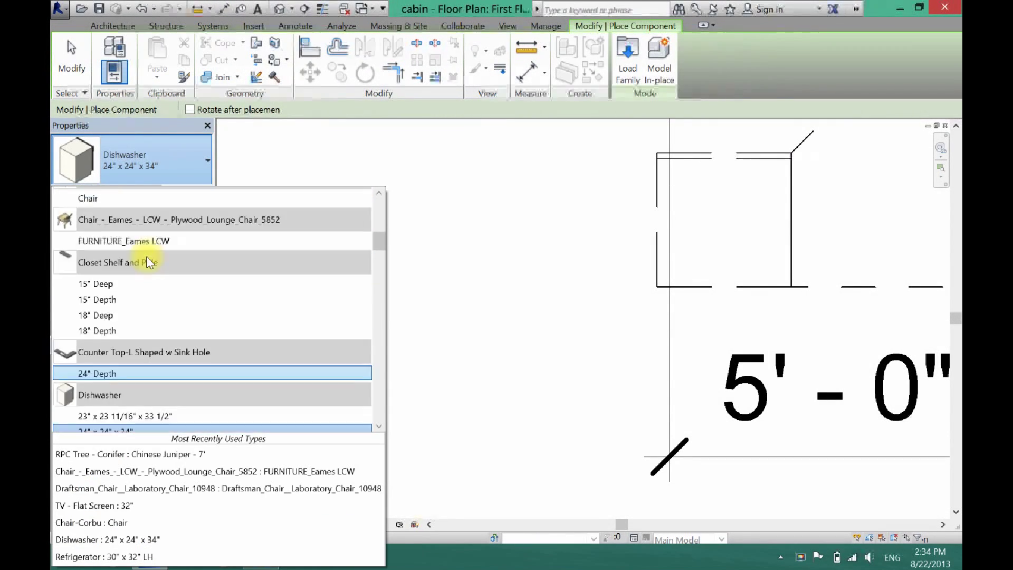
scroll(148, 262, up, 5)
click(82, 264)
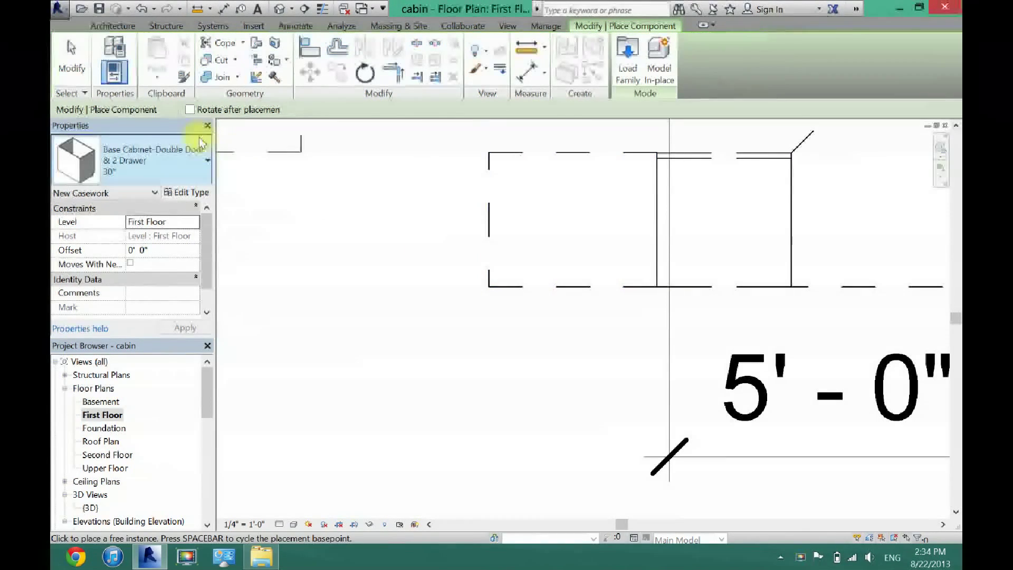
click(120, 165)
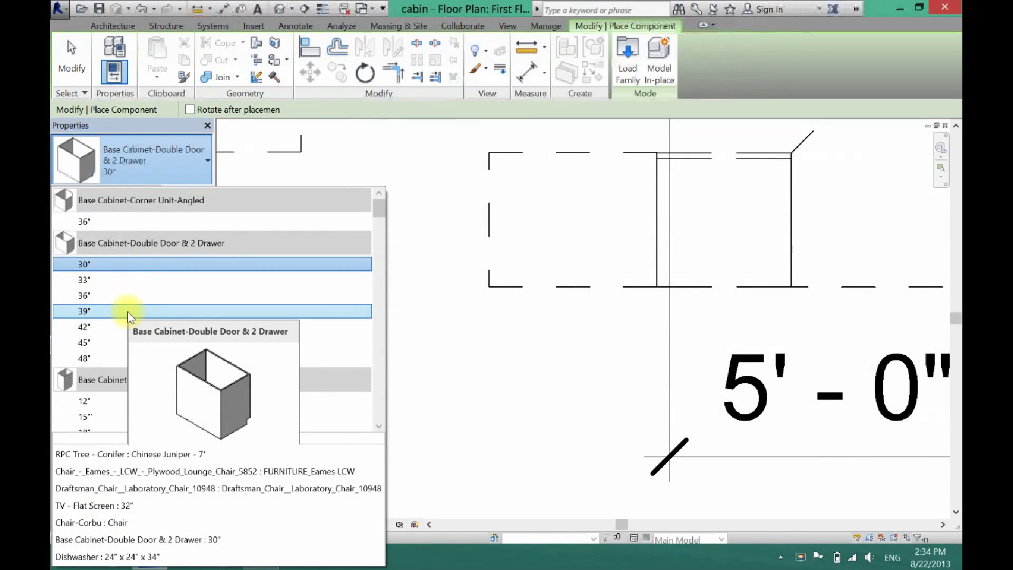
scroll(127, 312, down, 5)
scroll(127, 312, down, 8)
scroll(127, 316, down, 4)
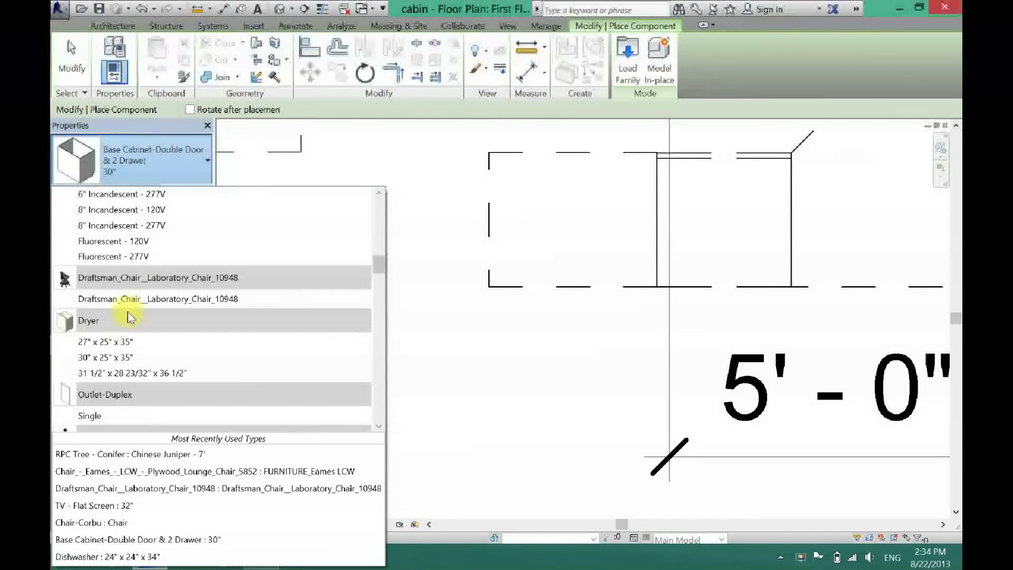
scroll(128, 314, down, 4)
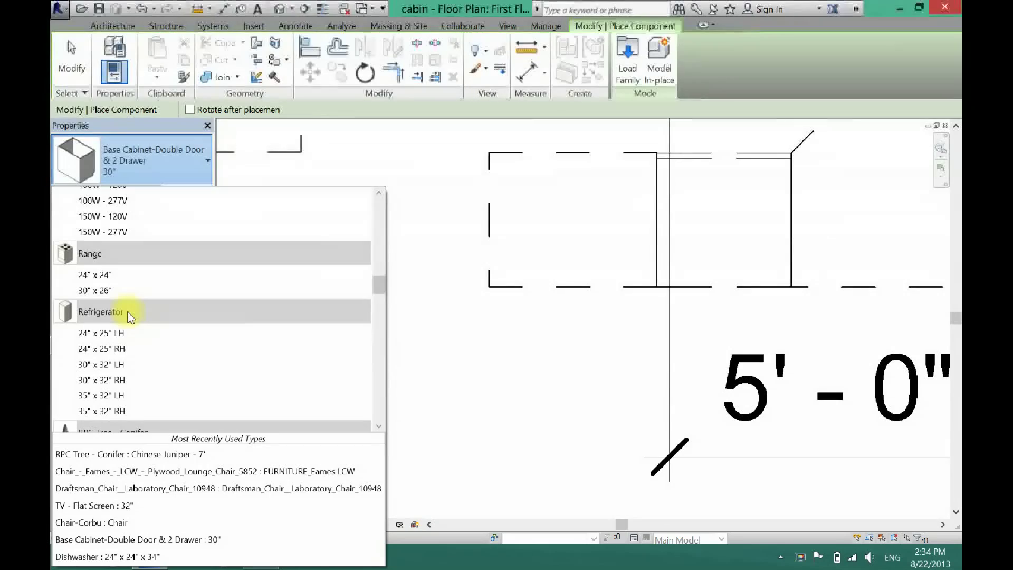
- Place a 24" x 24" Range rotated with its back to the wall
click(109, 273)
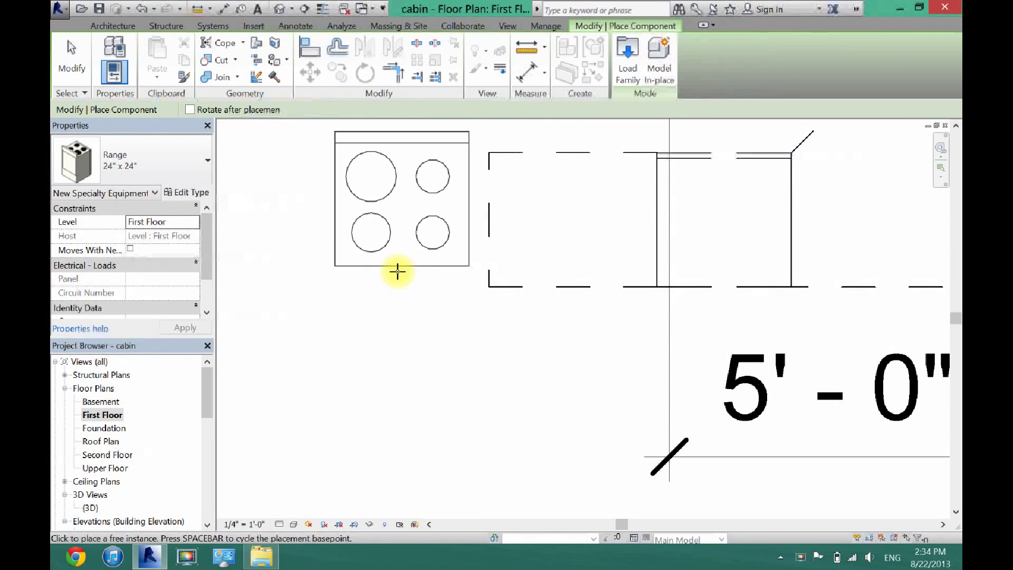
key(space)
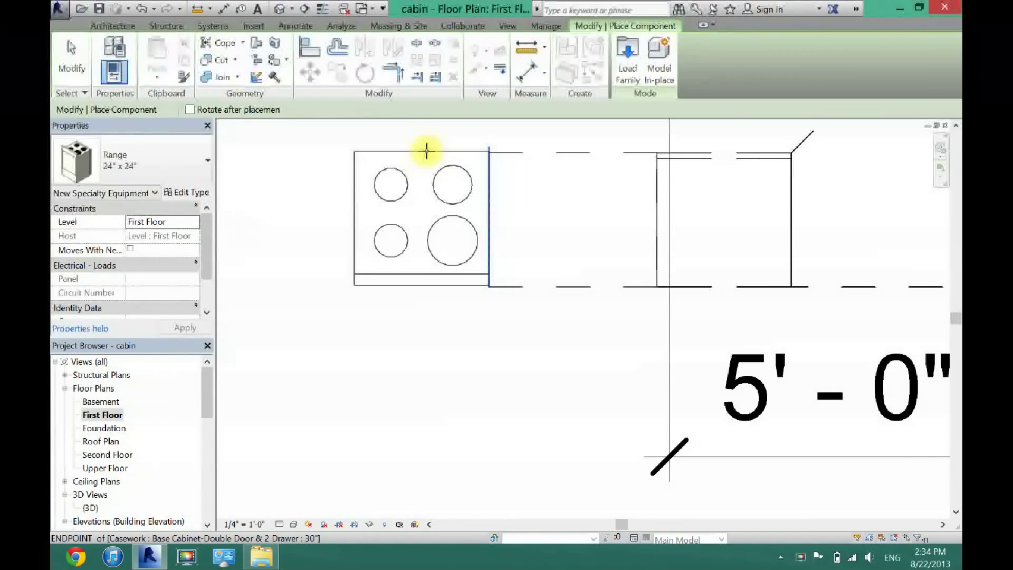
click(426, 153)
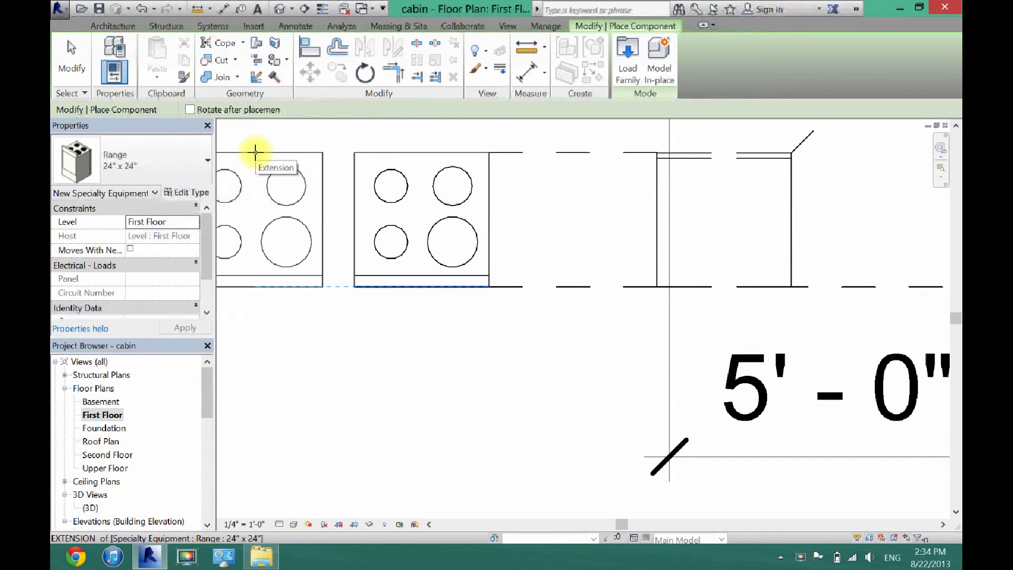
- Place a Base Cabinet-Single Door & Drawer 12" beside the range's left side
click(132, 160)
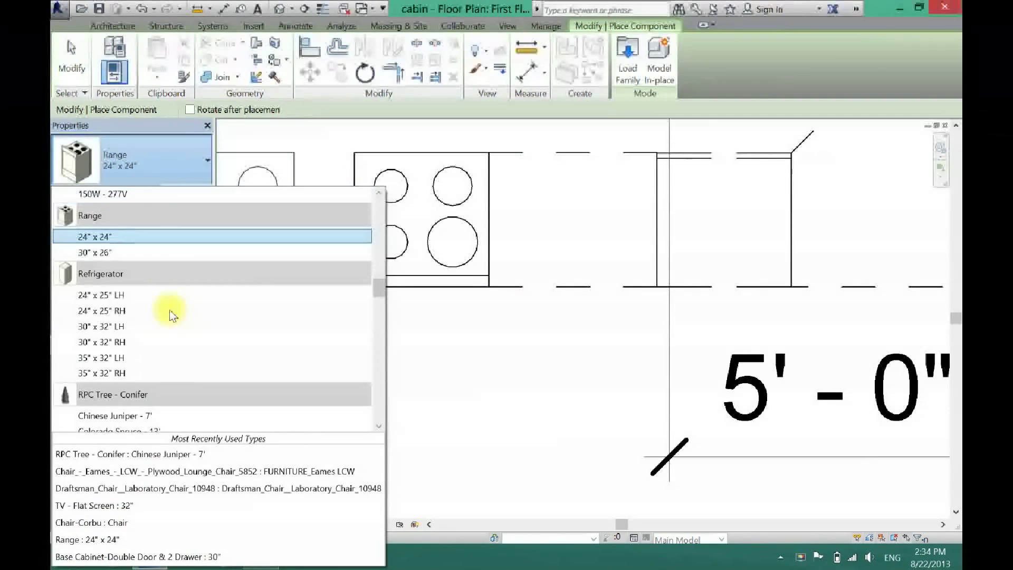
scroll(176, 349, down, 5)
scroll(176, 349, up, 10)
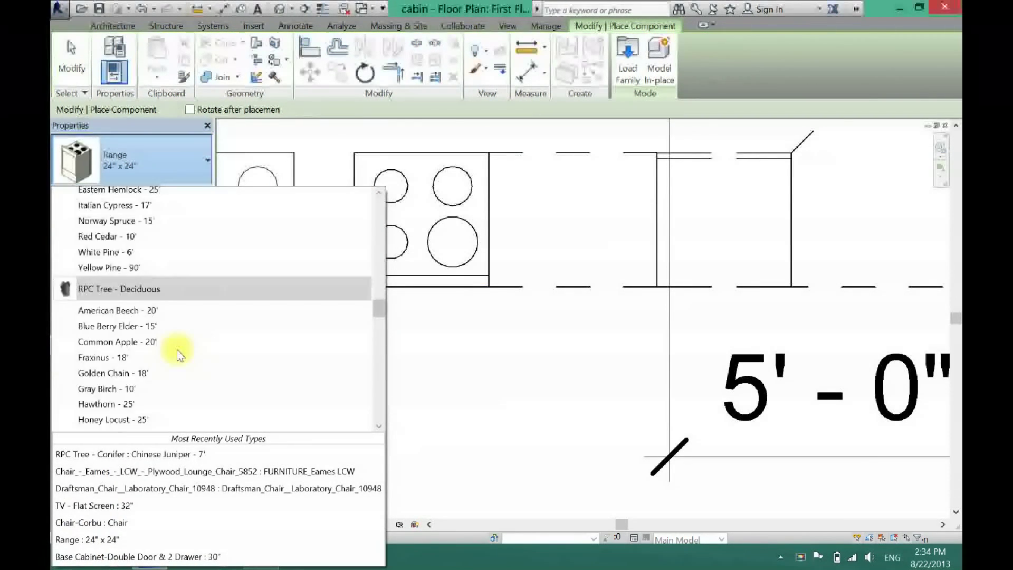
scroll(177, 353, up, 3)
scroll(177, 357, up, 5)
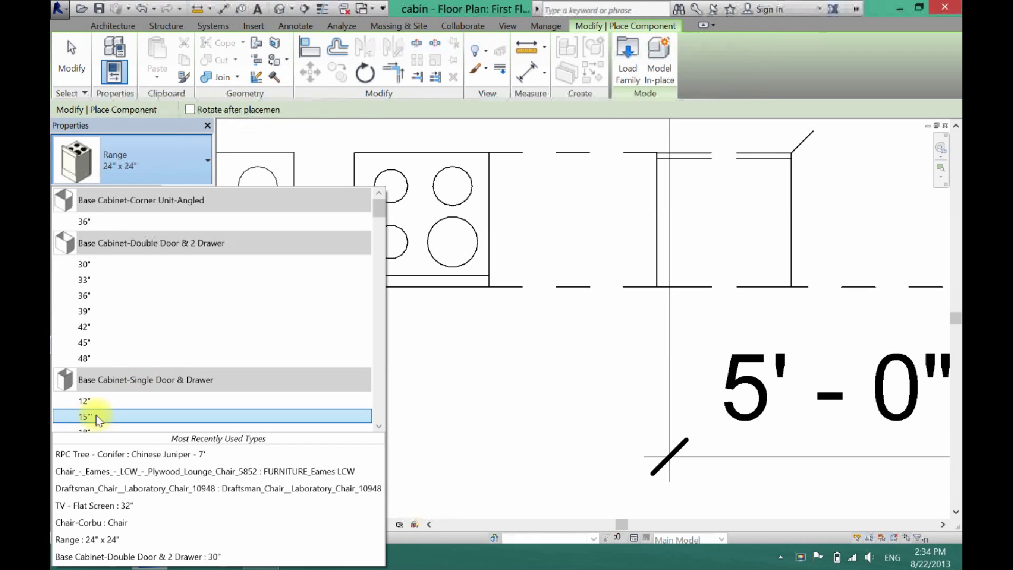
click(89, 403)
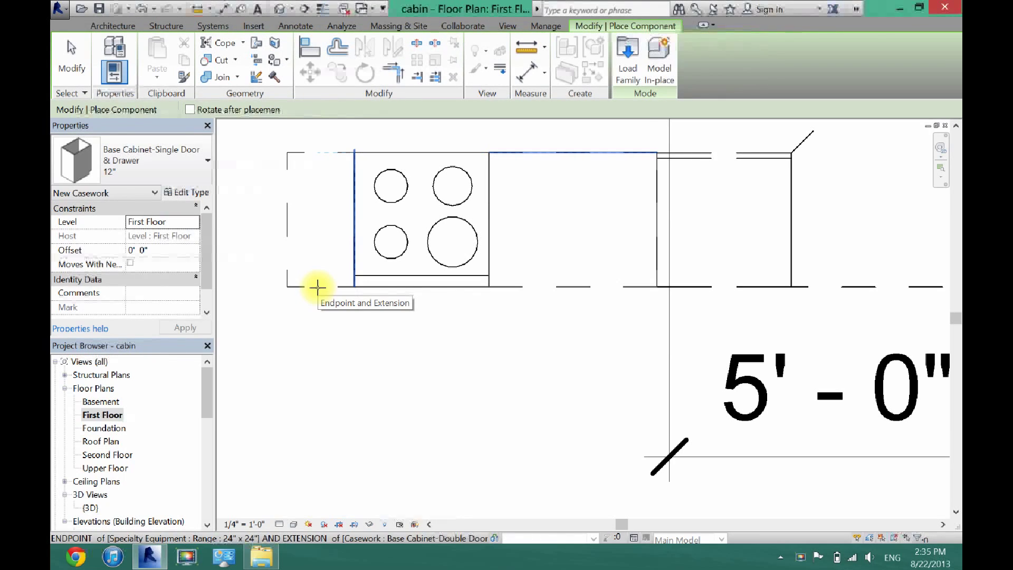
click(317, 287)
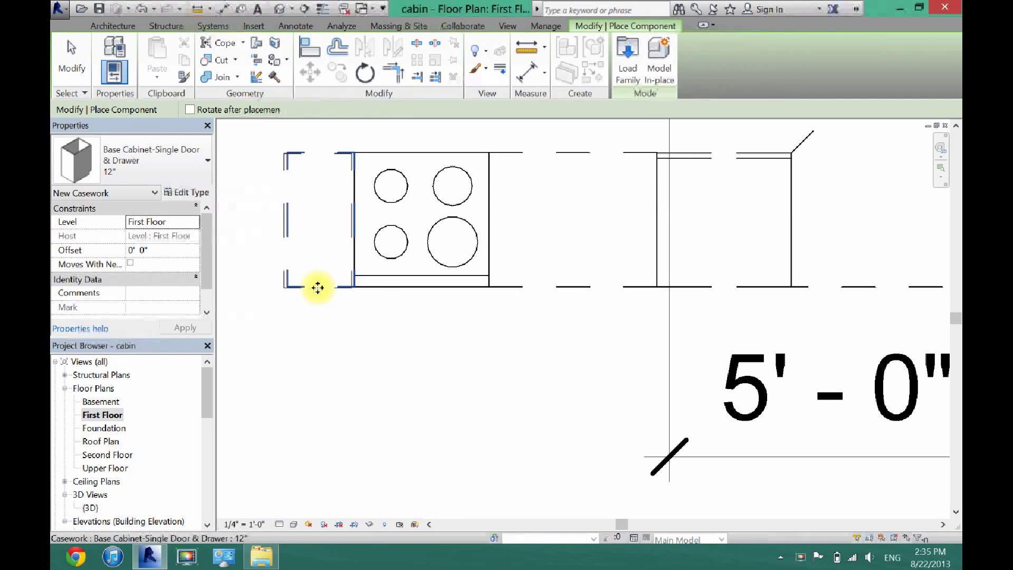
click(69, 72)
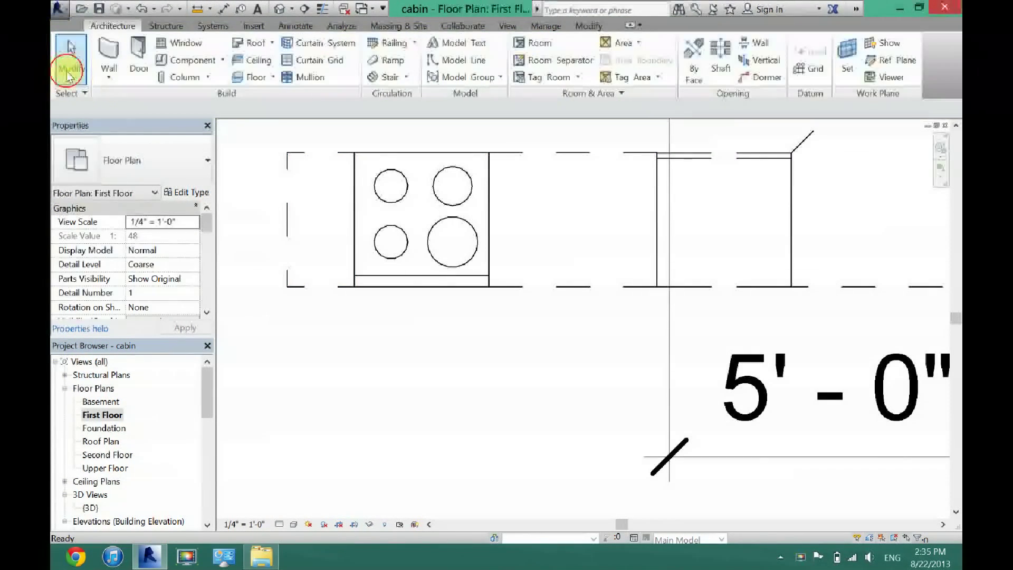
- Place an Upper Cabinet-Corner Unit-Wall 12" Depth at the wall corner, at 5' 0" elevation
scroll(445, 312, down, 3)
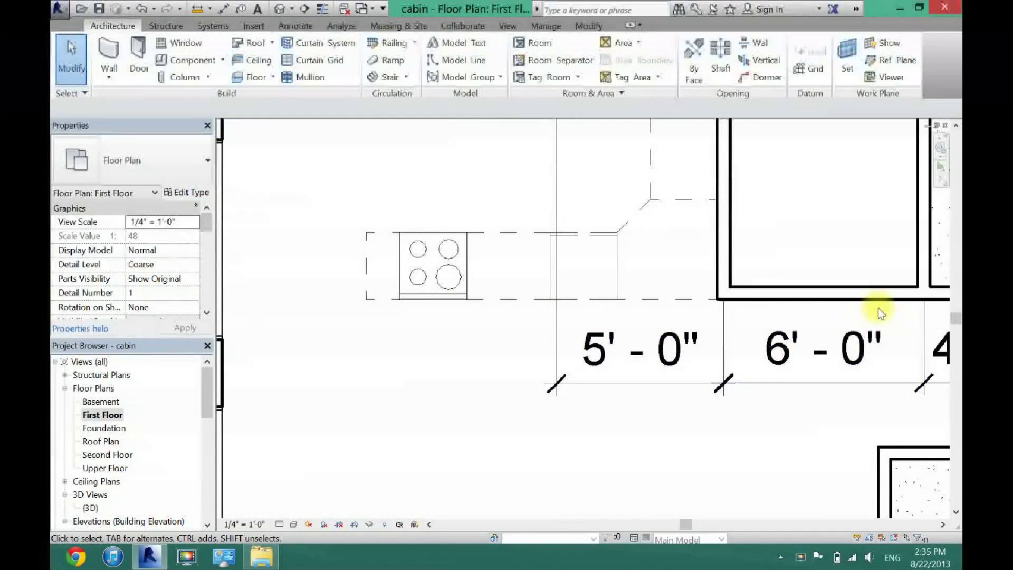
drag(955, 320, 954, 276)
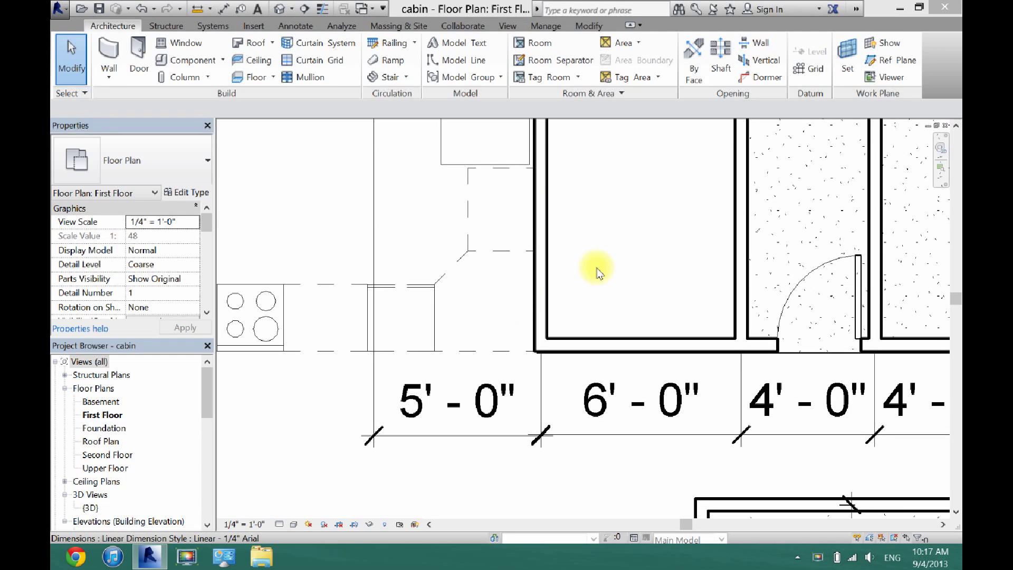
drag(956, 306, 955, 277)
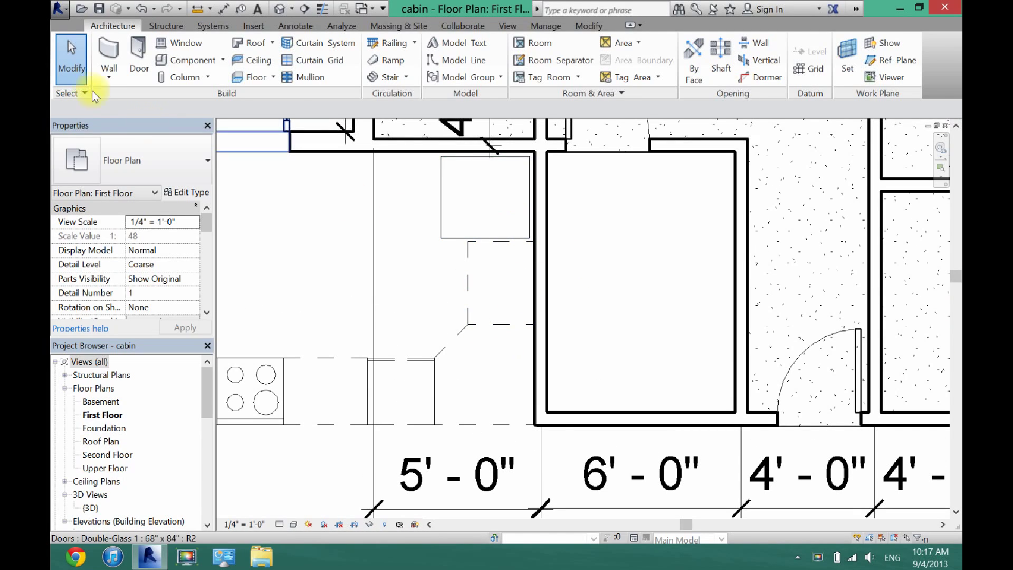
click(181, 65)
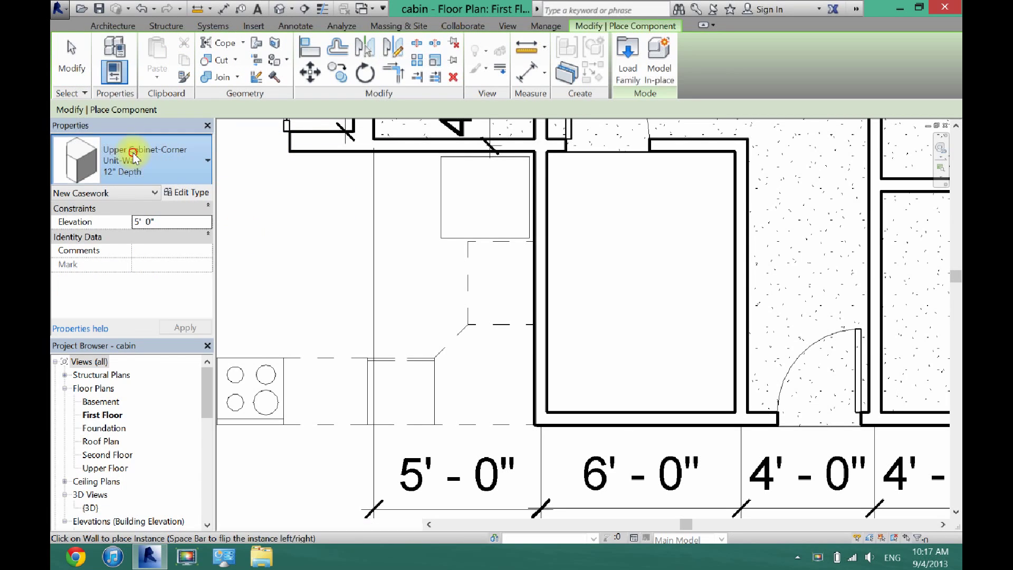
click(135, 181)
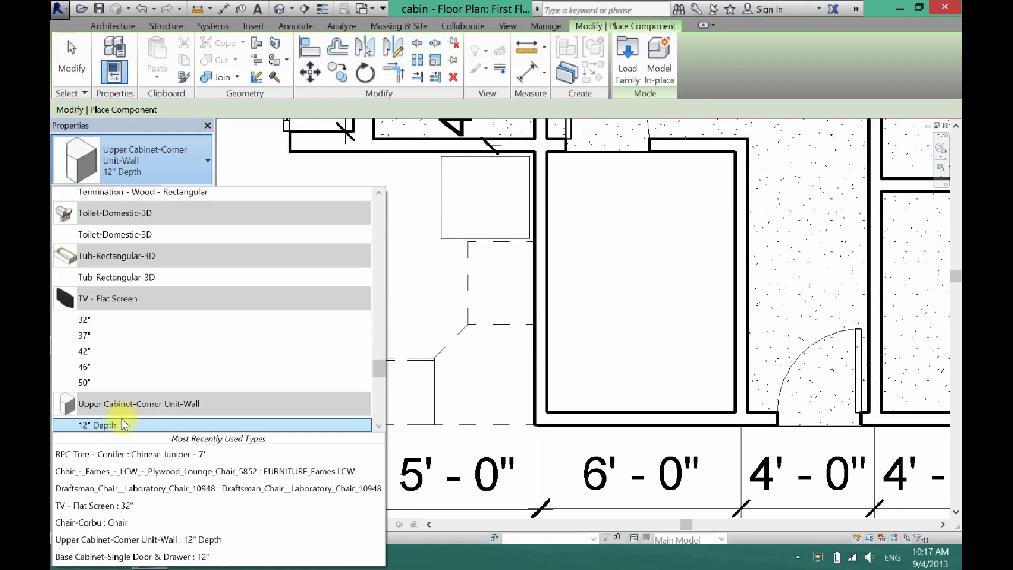
click(122, 425)
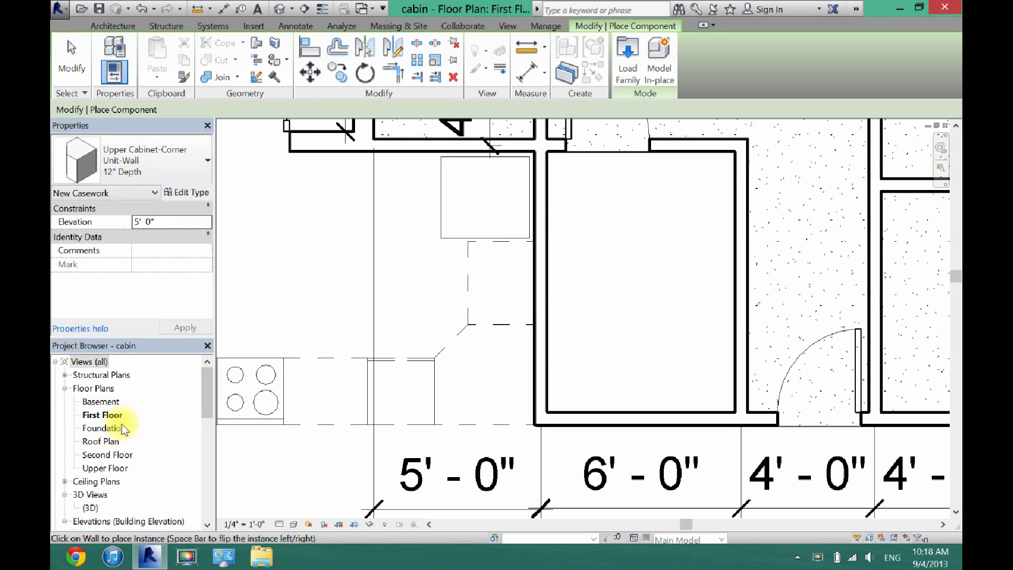
click(531, 390)
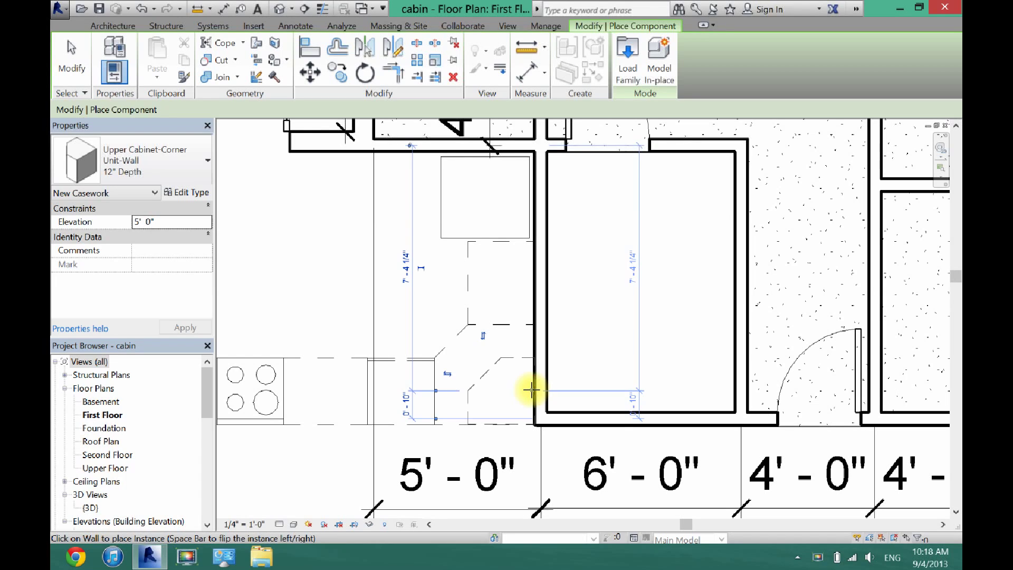
- Nudge the upper corner cabinet down so it sits flush on the interior wall line
click(73, 60)
scroll(500, 433, up, 5)
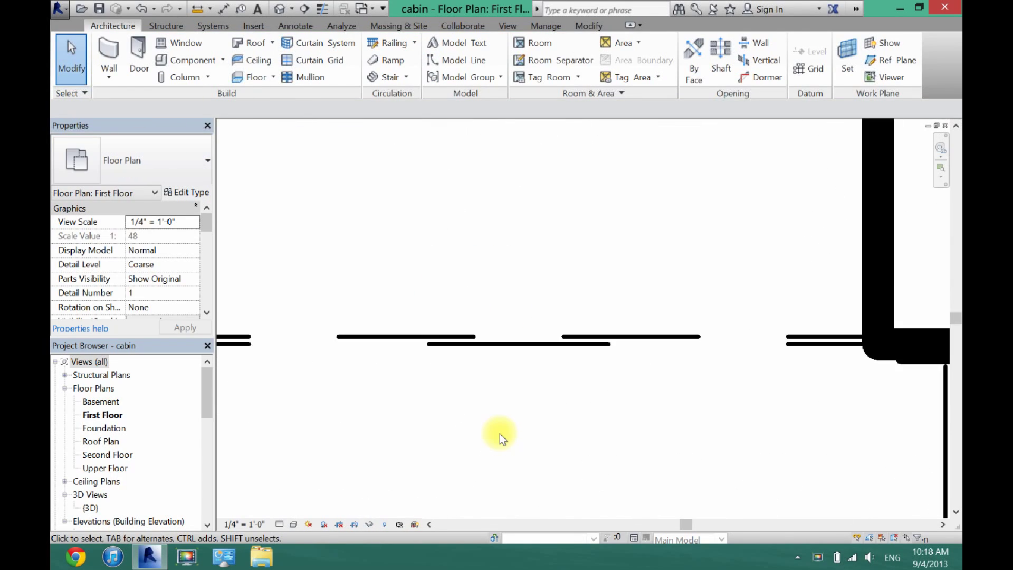
click(420, 338)
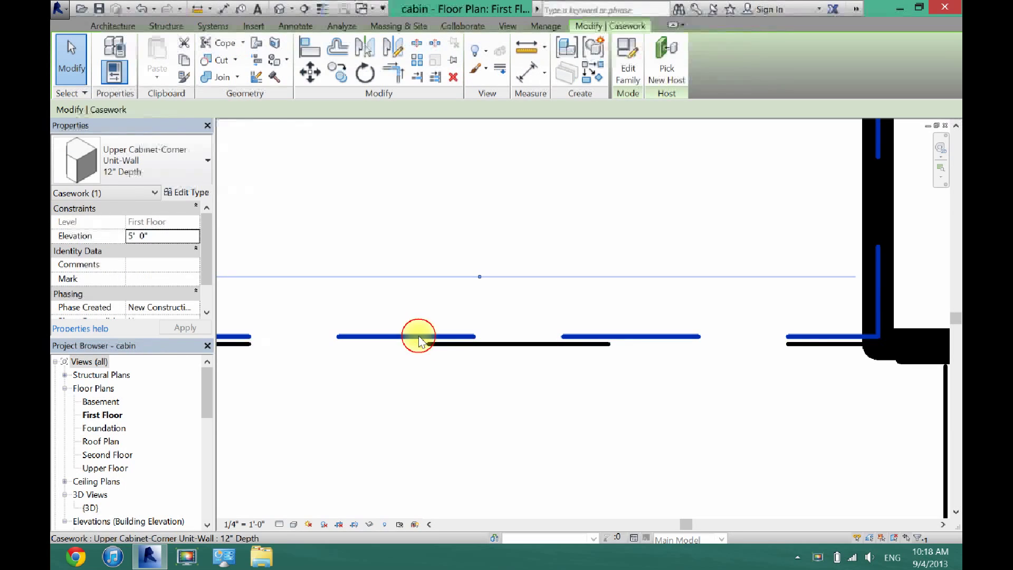
drag(419, 336, 420, 342)
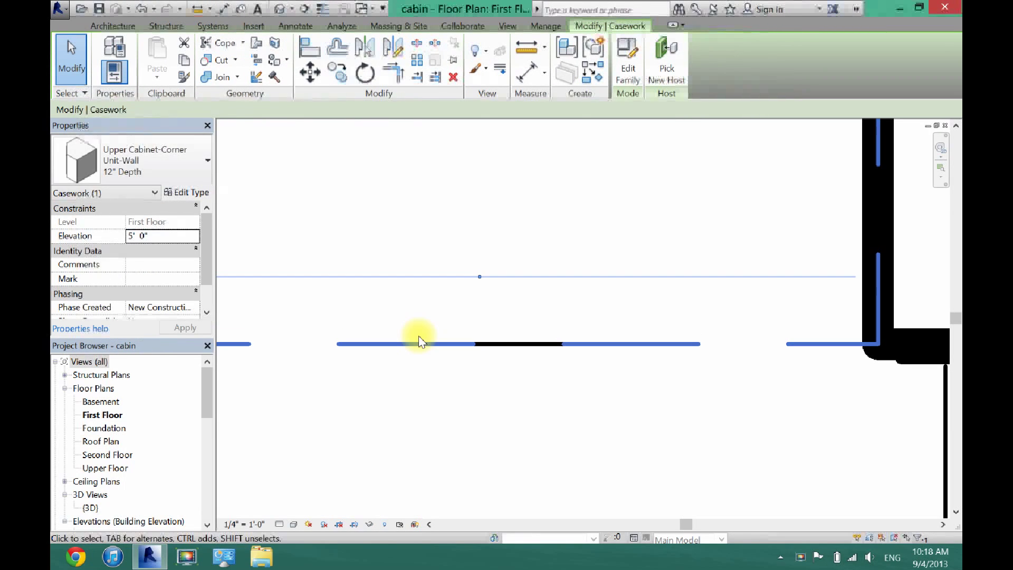
scroll(486, 345, down, 4)
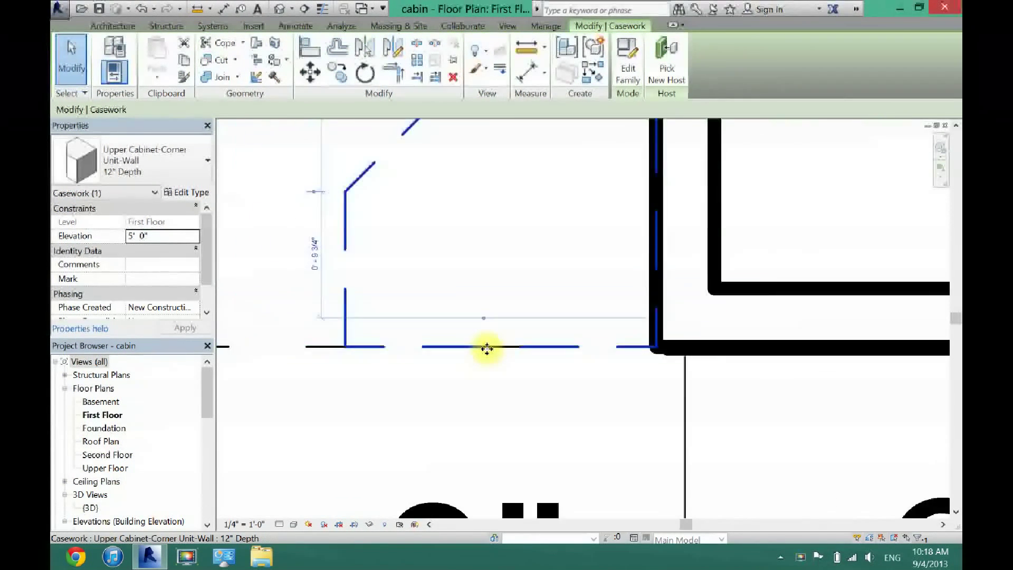
scroll(486, 349, down, 2)
click(389, 227)
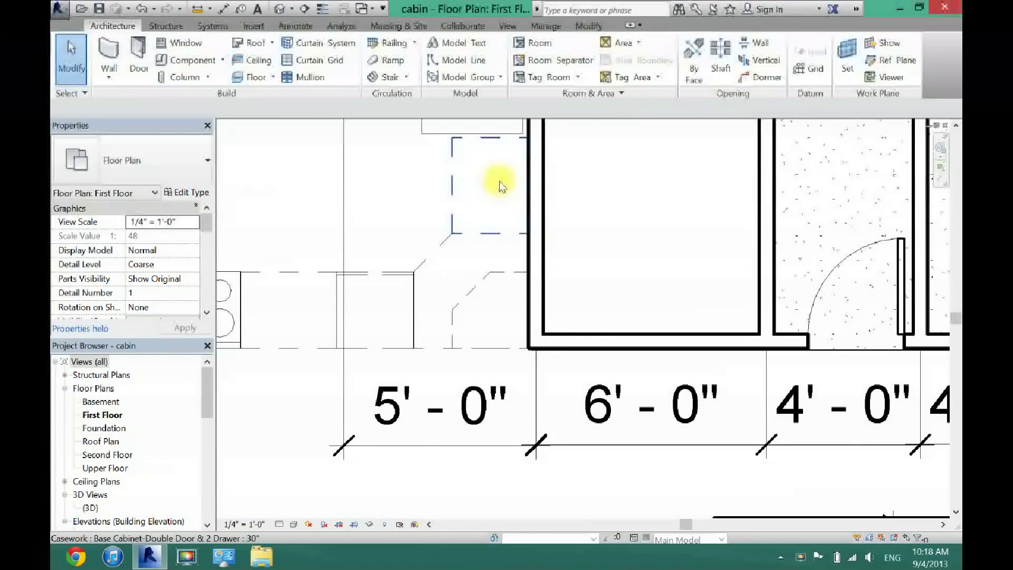
- Hang a 12" Upper Cabinet-Single Door-Wall on the interior wall next to the corner unit
click(189, 59)
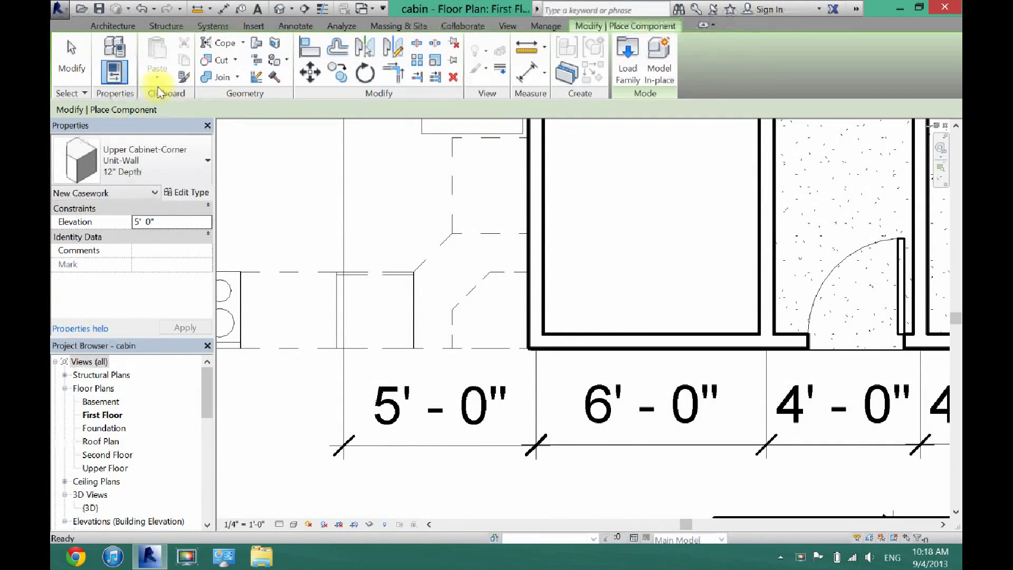
click(137, 160)
scroll(113, 375, up, 6)
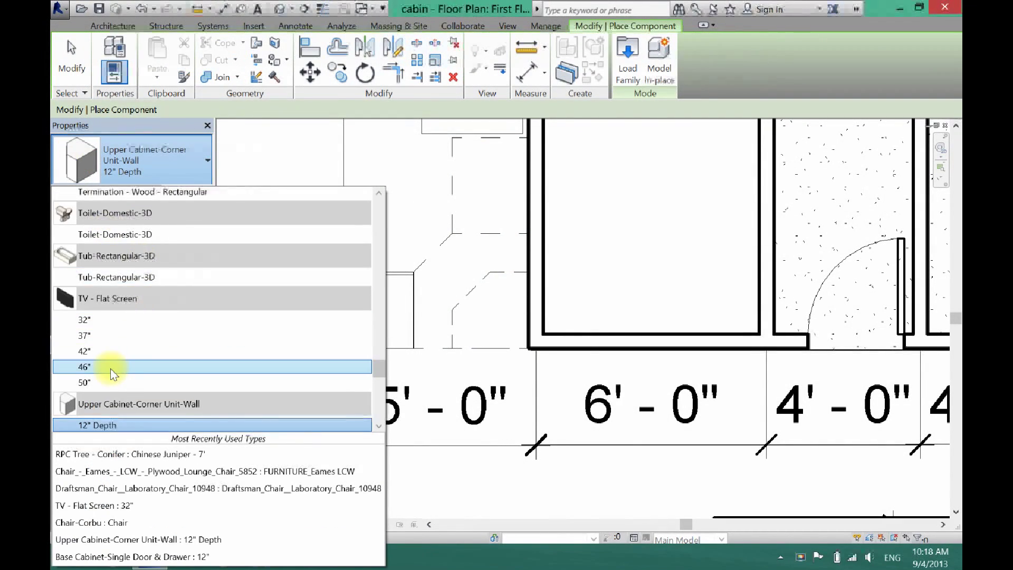
scroll(112, 375, down, 10)
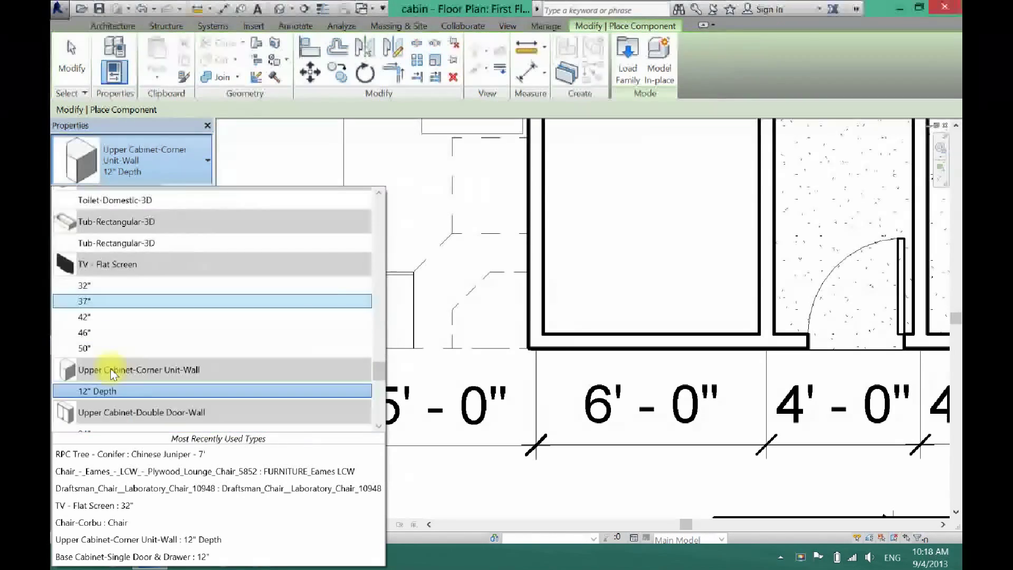
scroll(112, 374, up, 3)
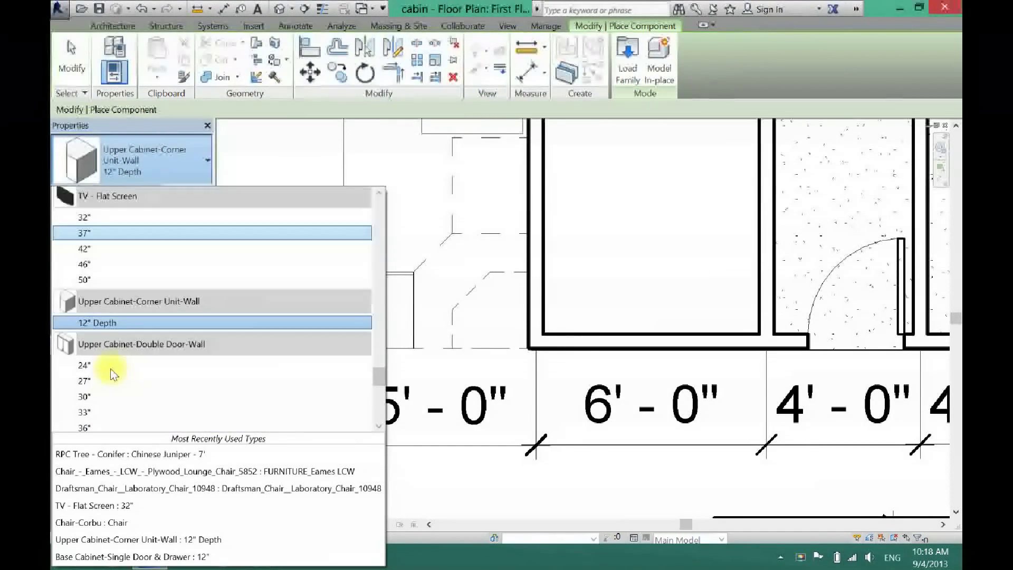
scroll(112, 375, down, 7)
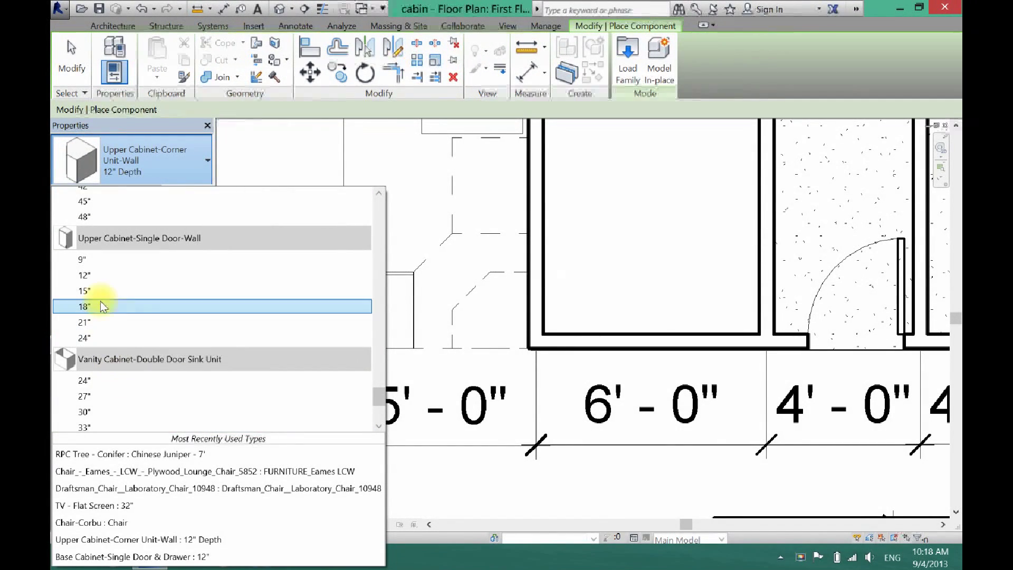
click(99, 275)
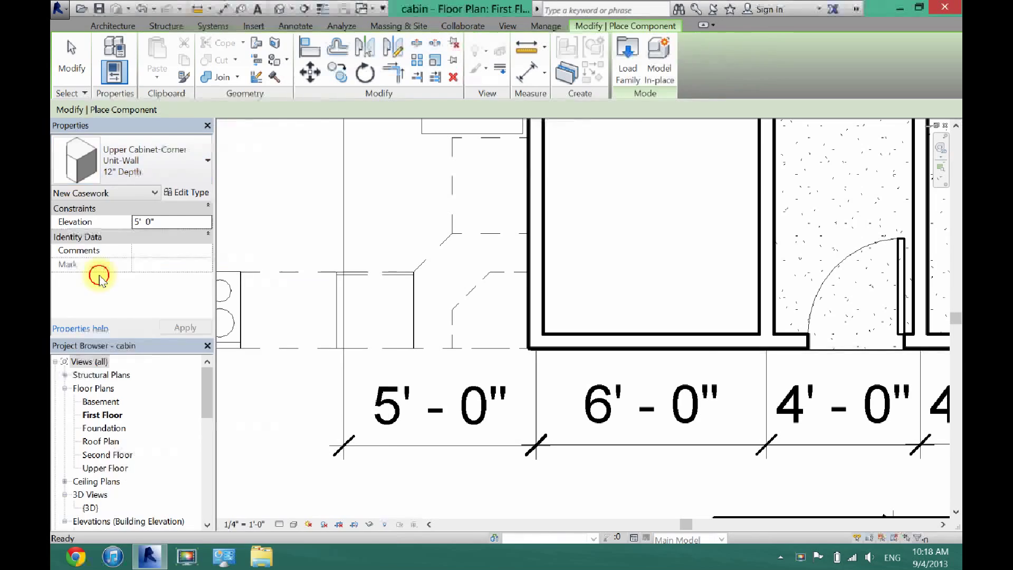
click(527, 253)
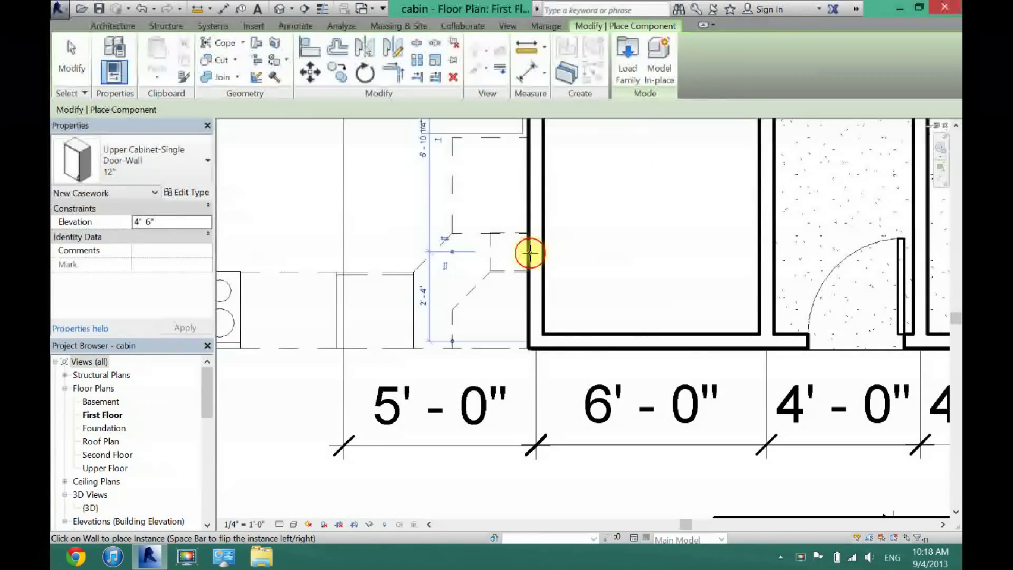
click(74, 64)
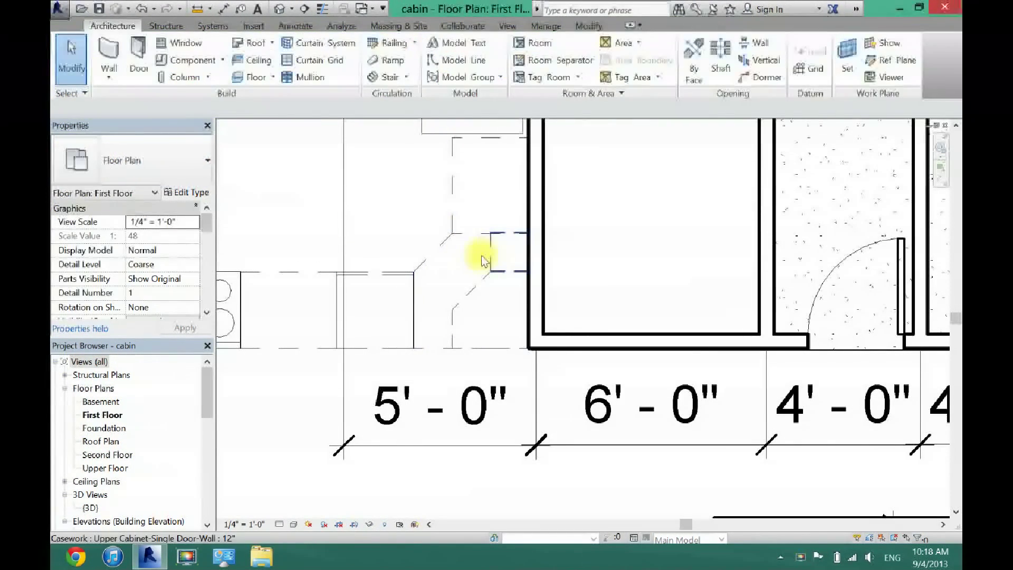
scroll(481, 256, up, 4)
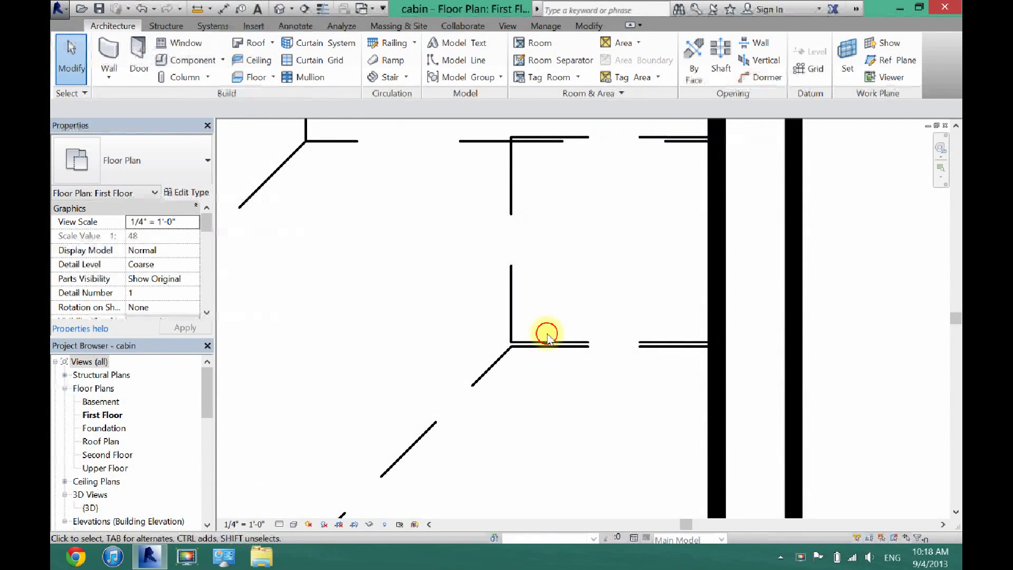
- Check the positions of the existing upper cabinet and the double-door base cabinet
click(543, 339)
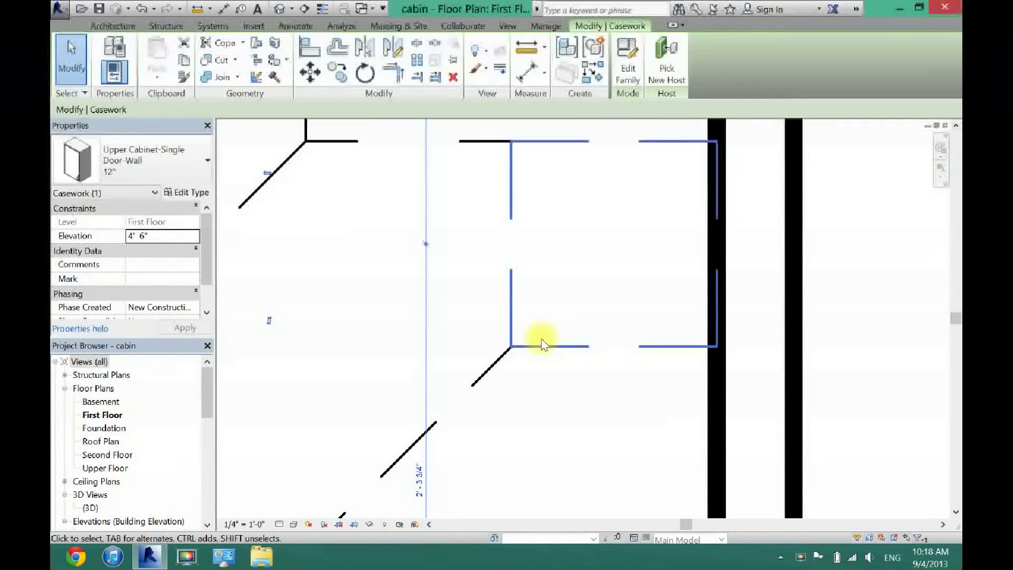
click(465, 310)
scroll(462, 310, down, 3)
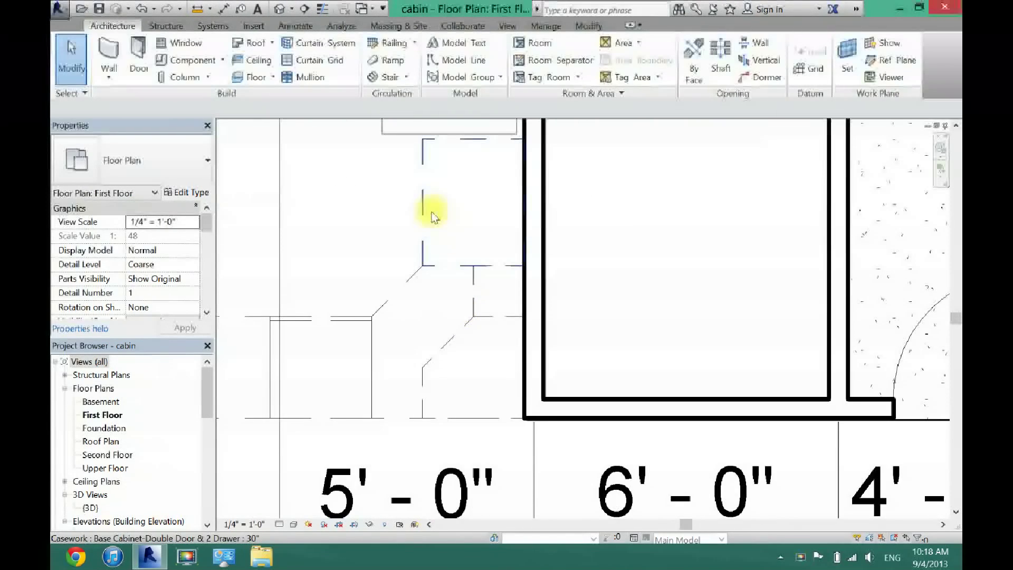
click(425, 166)
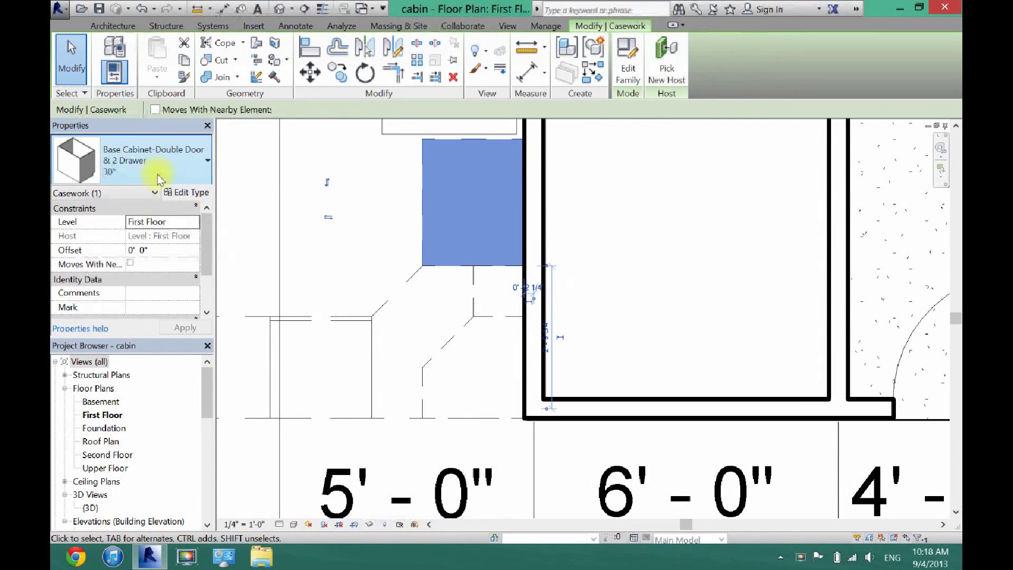
click(372, 217)
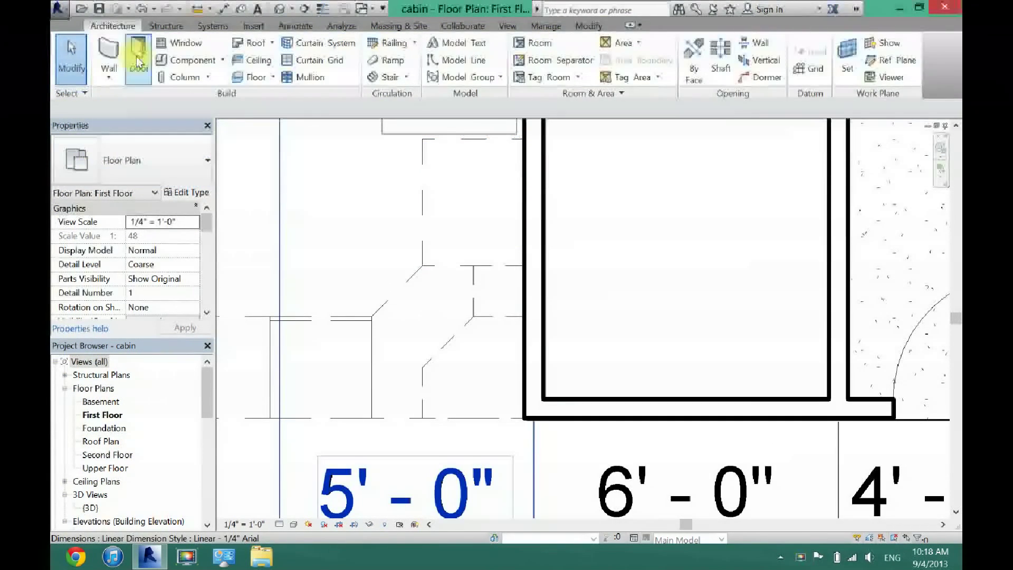
- Place a 30" Upper Cabinet-Double Door-Wall against the kitchen wall
click(185, 67)
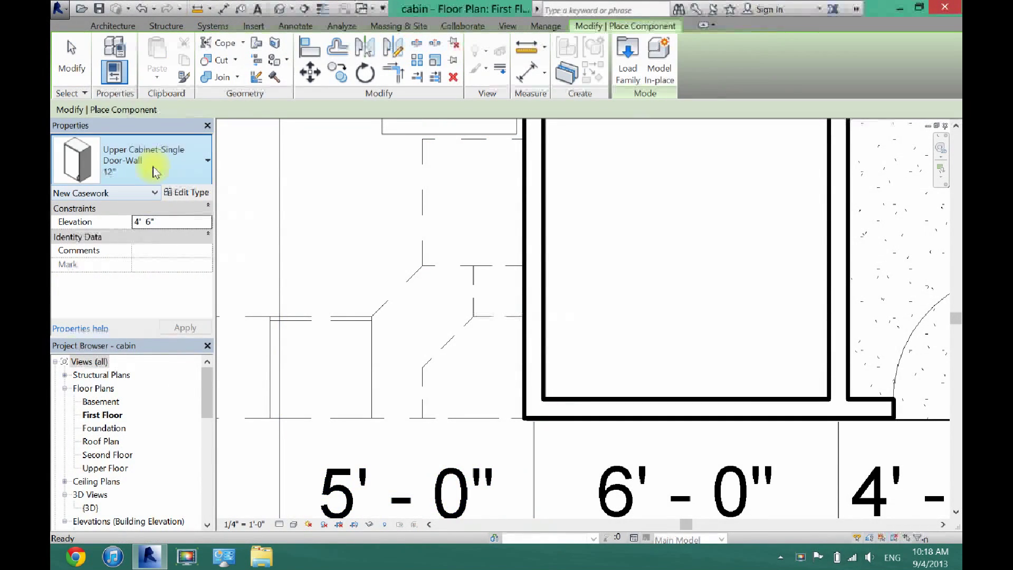
click(153, 171)
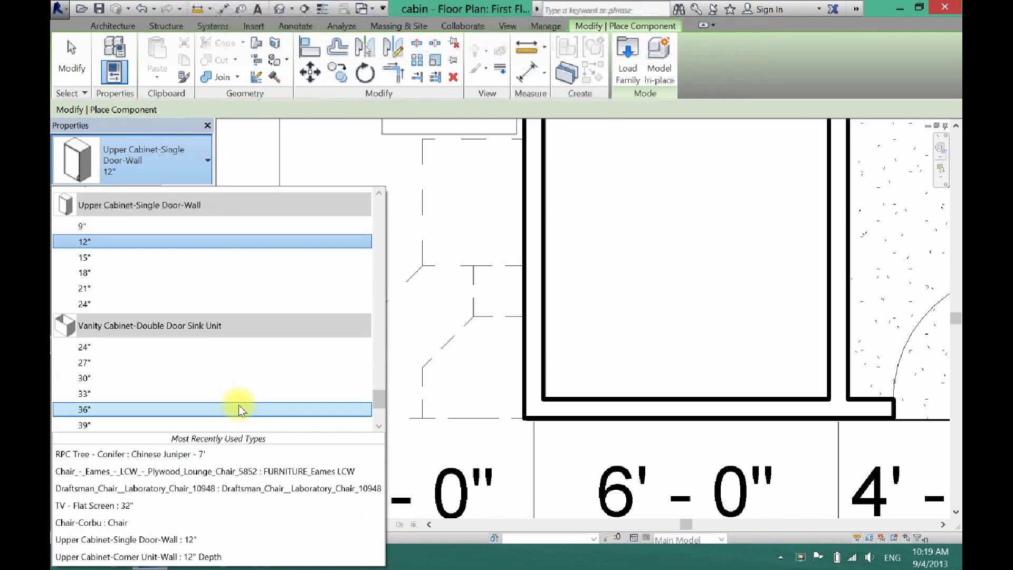
mouse_move(378, 397)
mouse_down()
mouse_move(378, 372)
mouse_move(378, 384)
mouse_up()
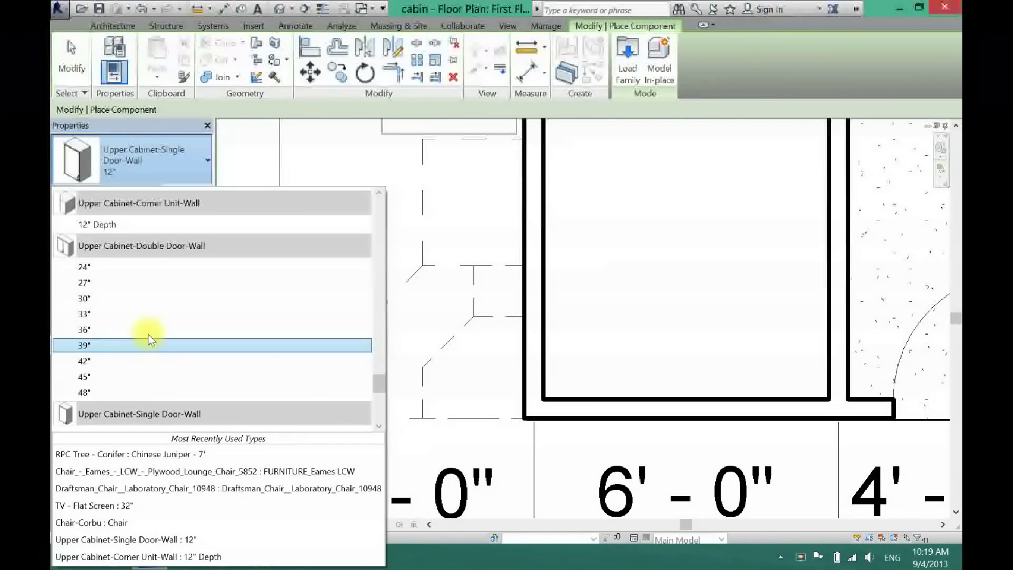
click(129, 299)
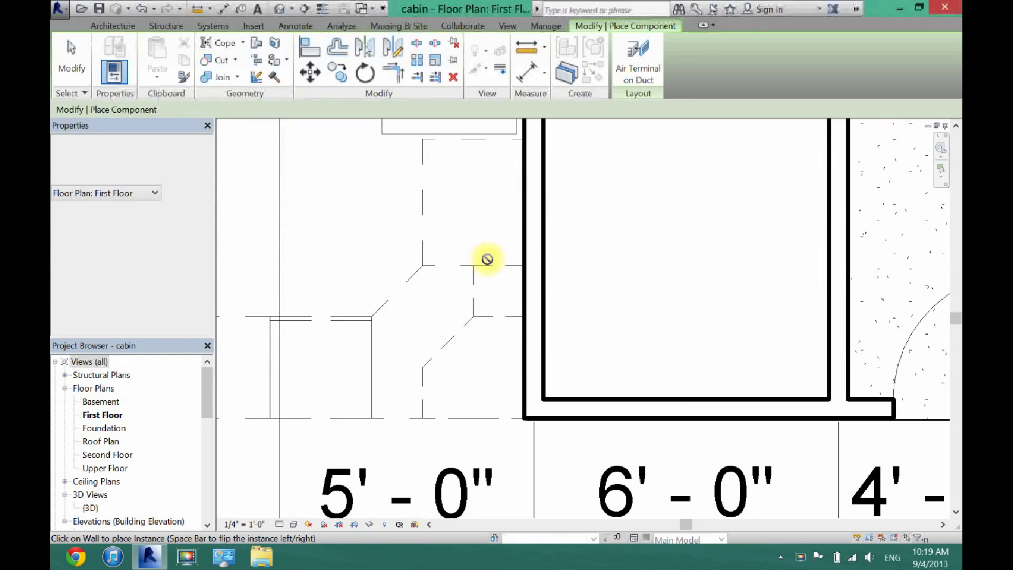
click(526, 200)
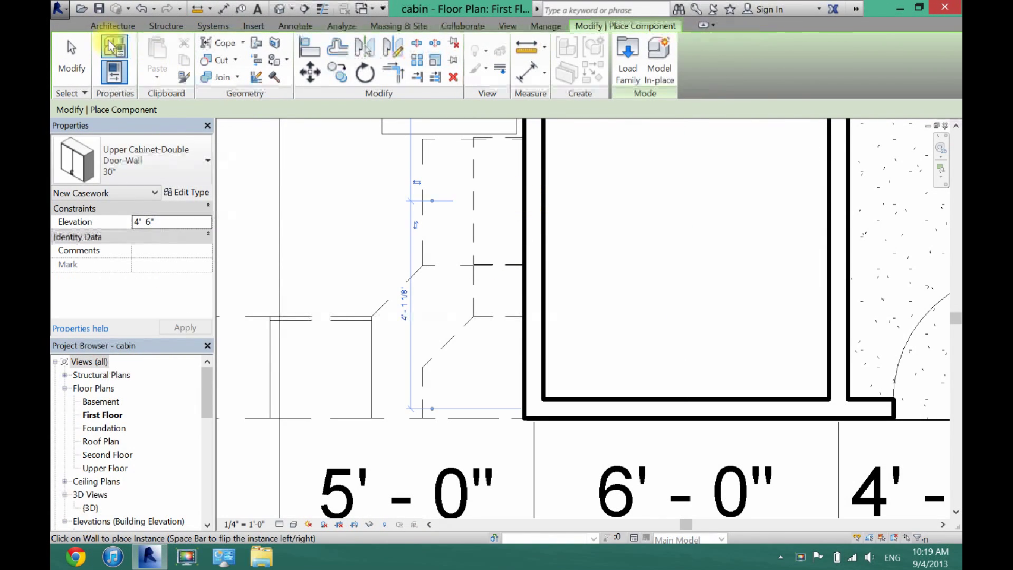
key(Escape)
key(Escape)
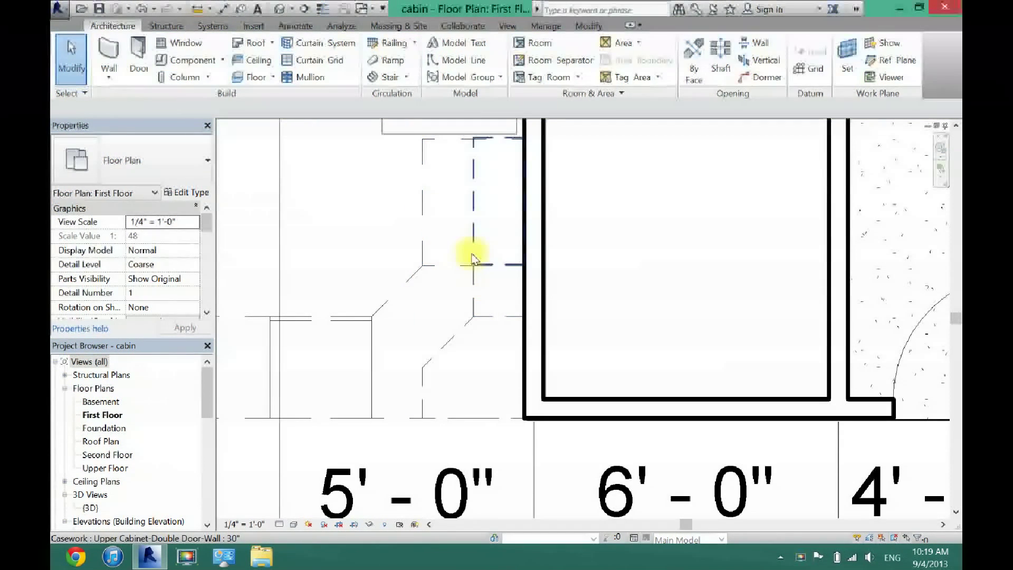
- Select the new 30" upper cabinet to confirm its 4' 6" elevation on the wall
click(472, 258)
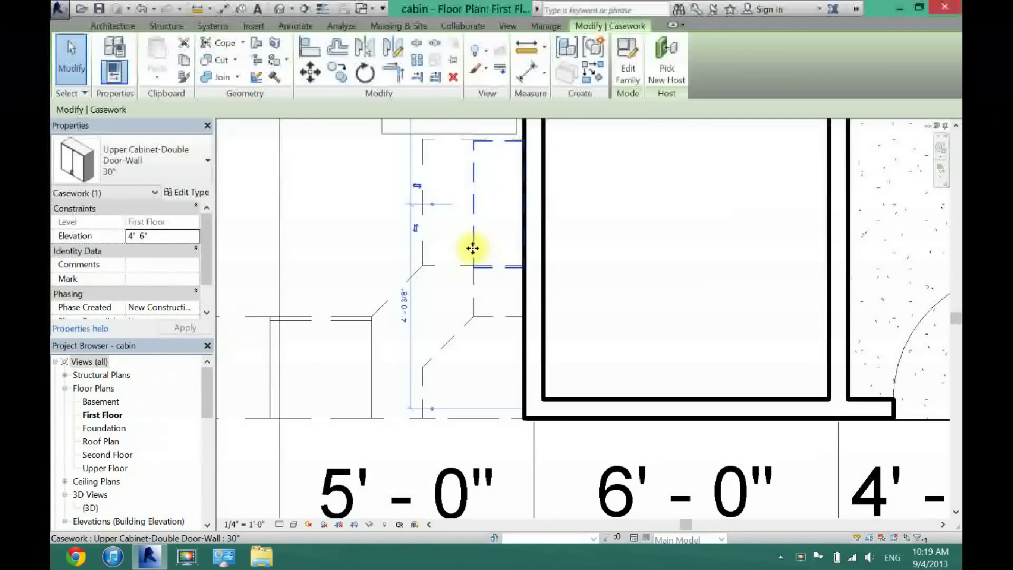
scroll(473, 248, up, 4)
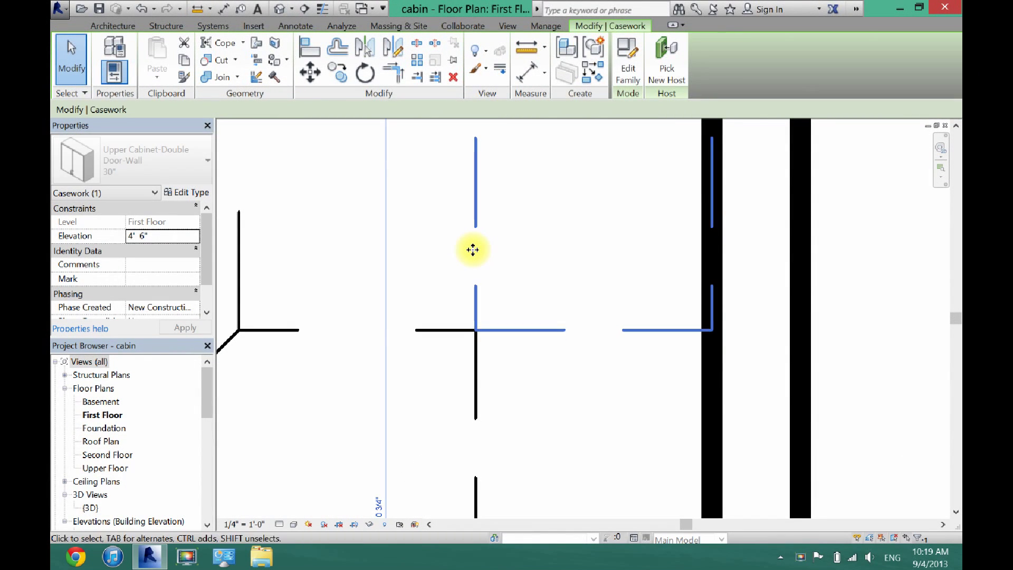
click(410, 278)
scroll(415, 280, down, 5)
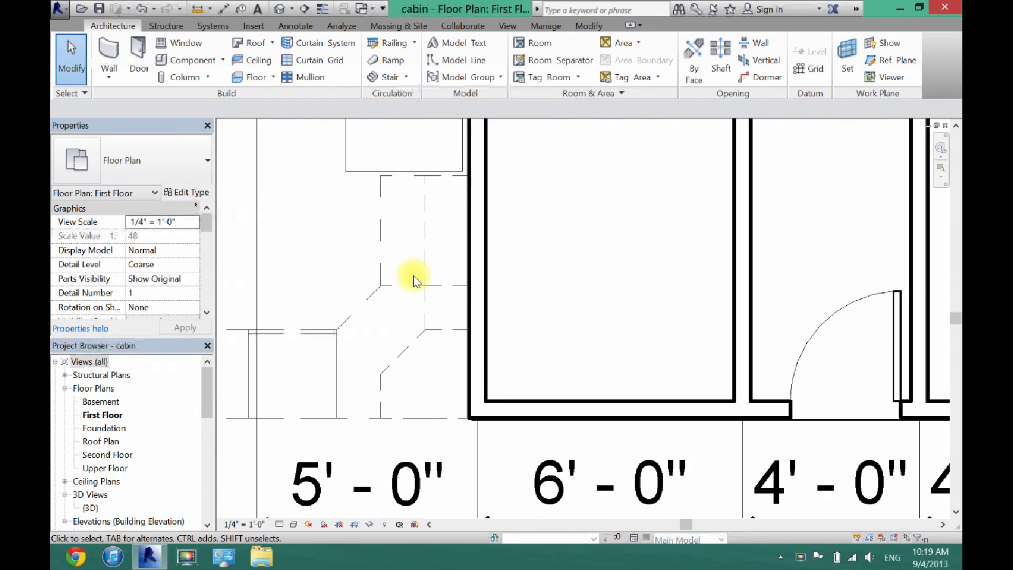
drag(956, 323, 955, 286)
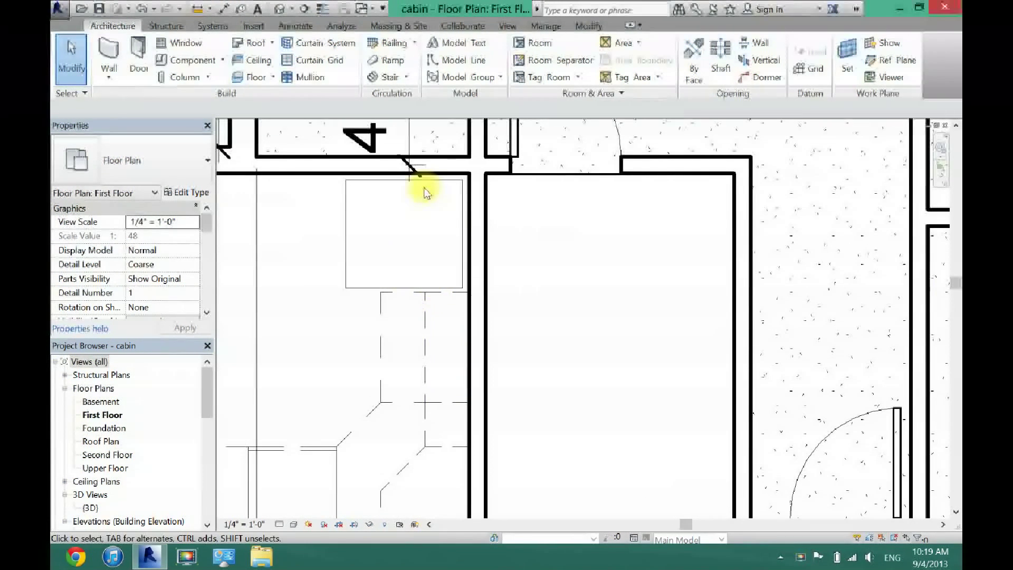
- Measure the 2' 8 1/4" gap from the cabinet to the wall, then resume component placement
click(198, 10)
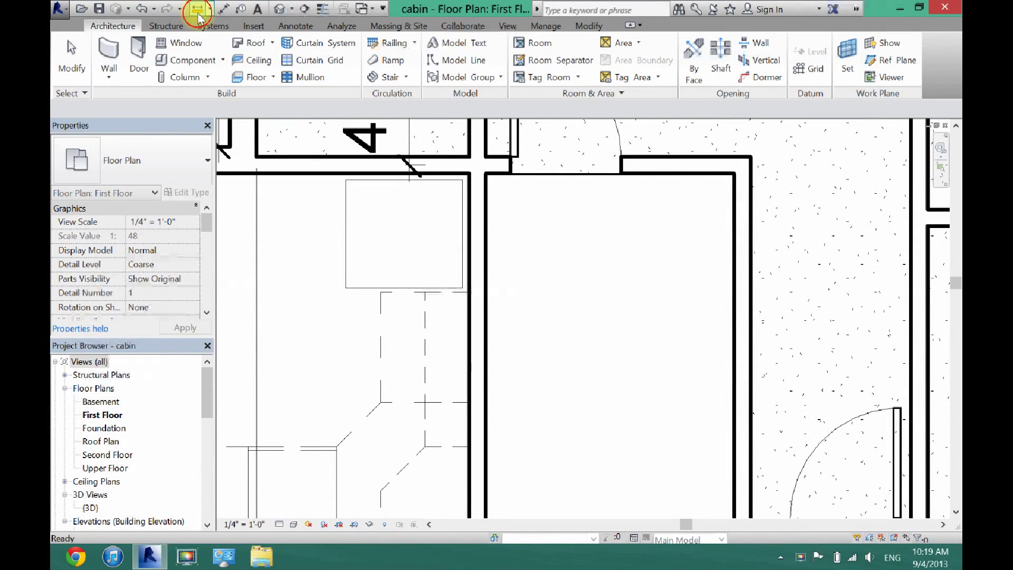
click(435, 292)
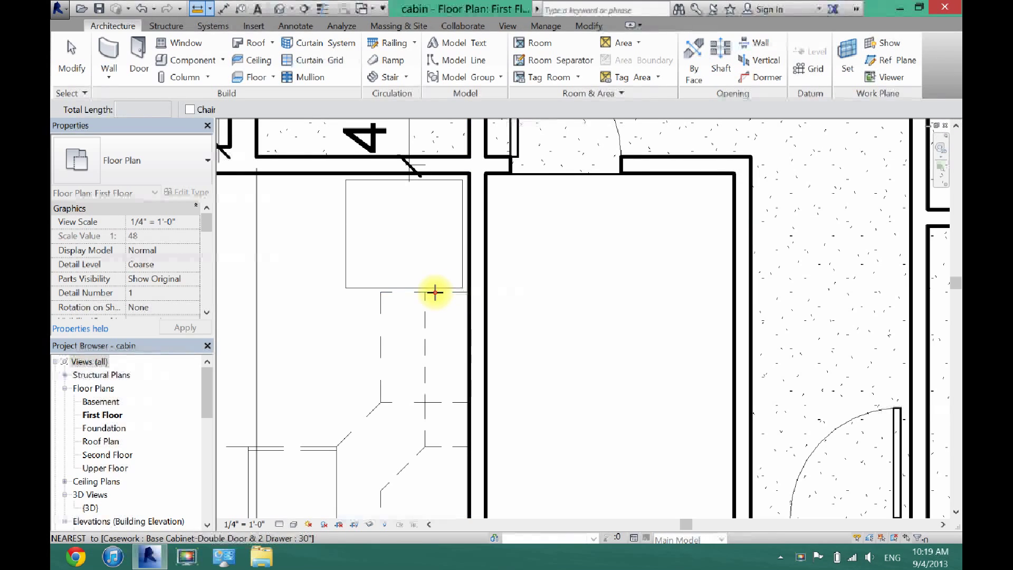
click(436, 168)
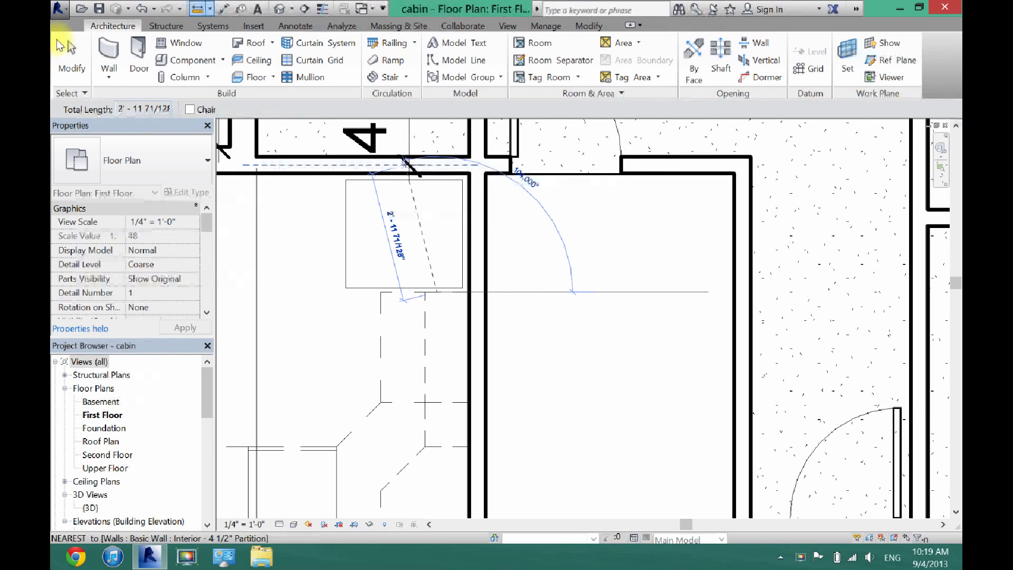
click(71, 59)
key(c)
key(m)
click(132, 162)
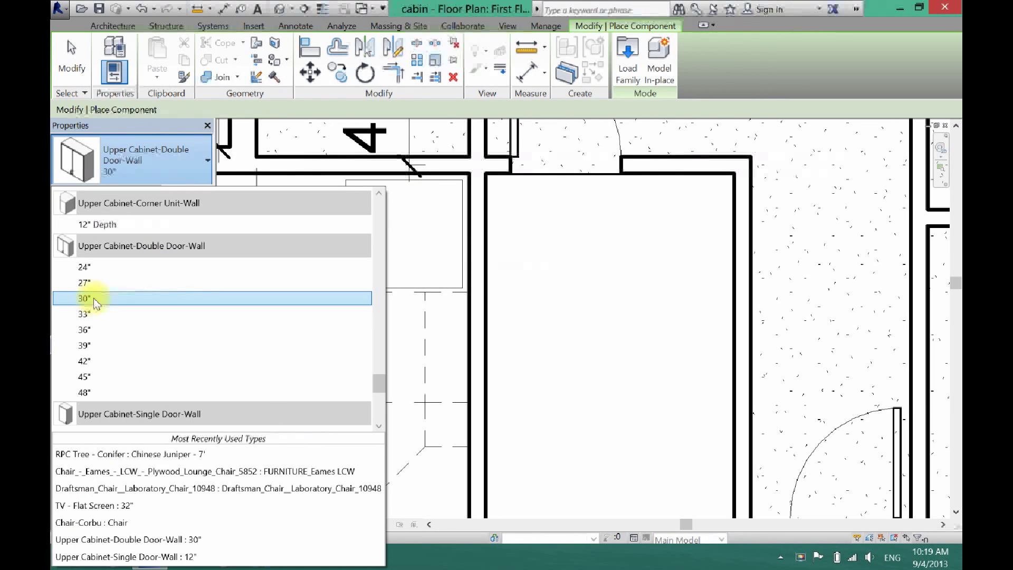
- Place a 33" double-door upper cabinet in the wall gap and switch to the default 3D view
click(87, 312)
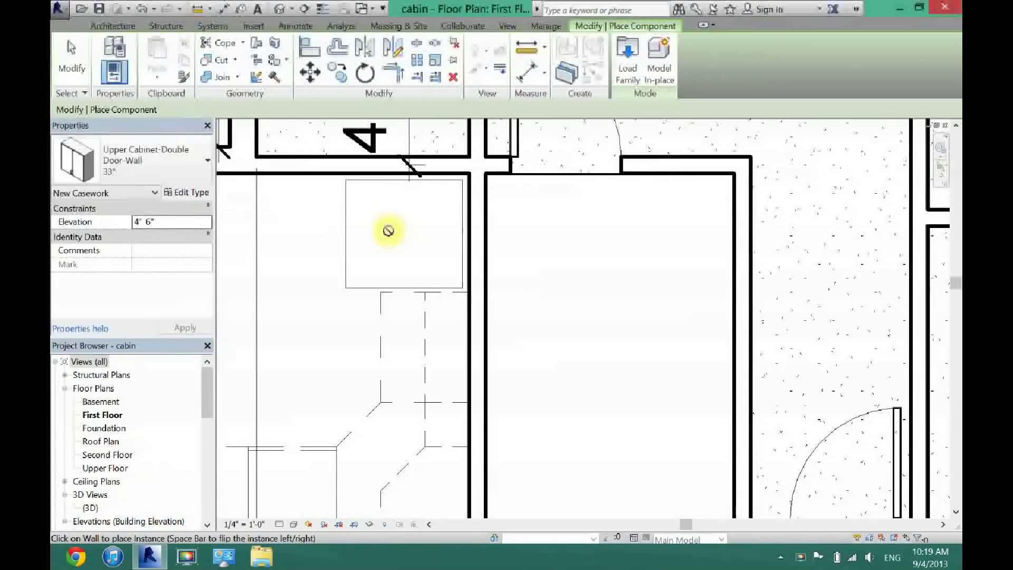
click(467, 231)
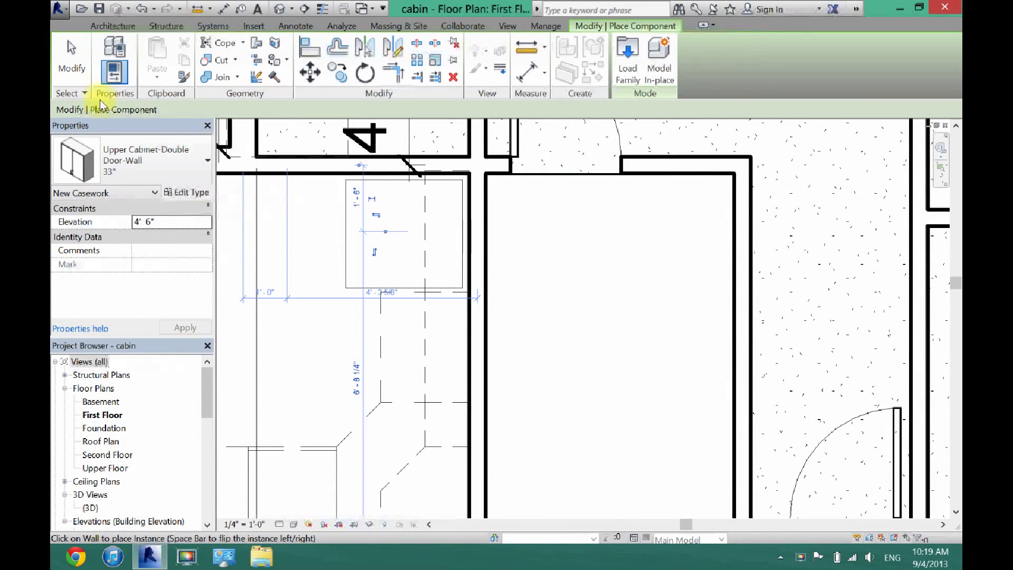
click(62, 68)
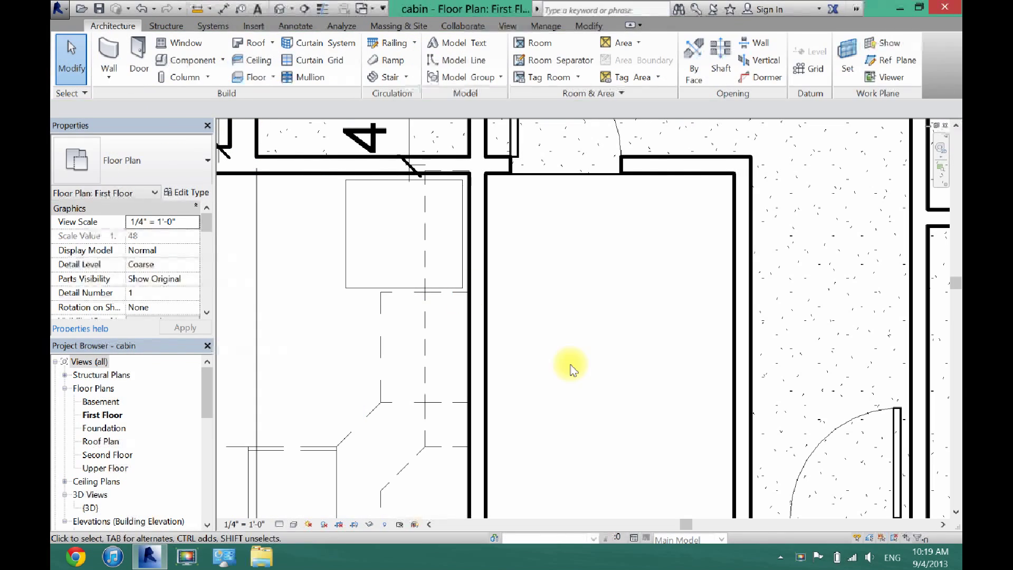
scroll(446, 294, up, 3)
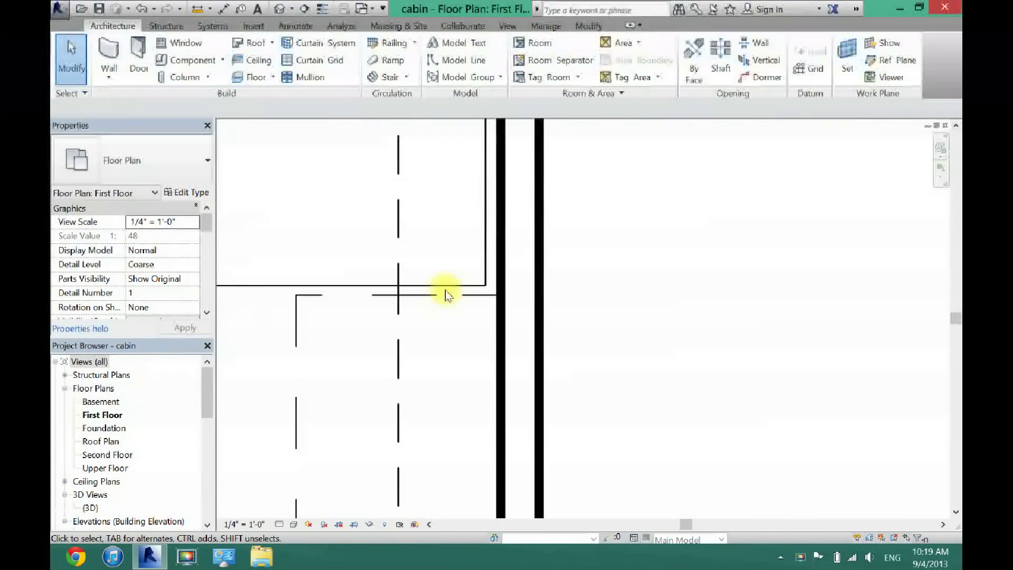
click(279, 9)
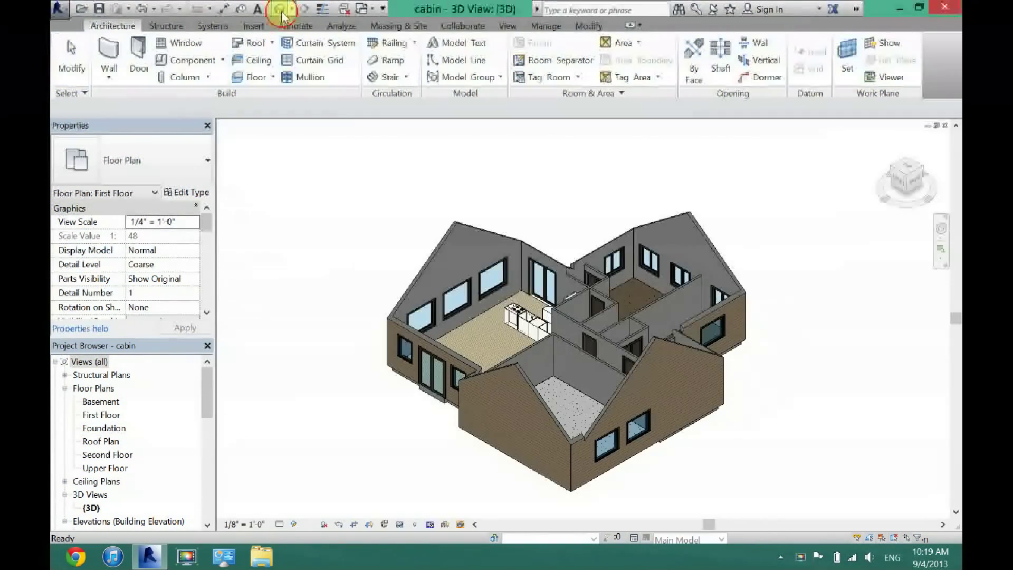
- Orbit and zoom the 3D view into the kitchen, then select the 33" upper cabinet
click(895, 180)
drag(905, 174, 919, 201)
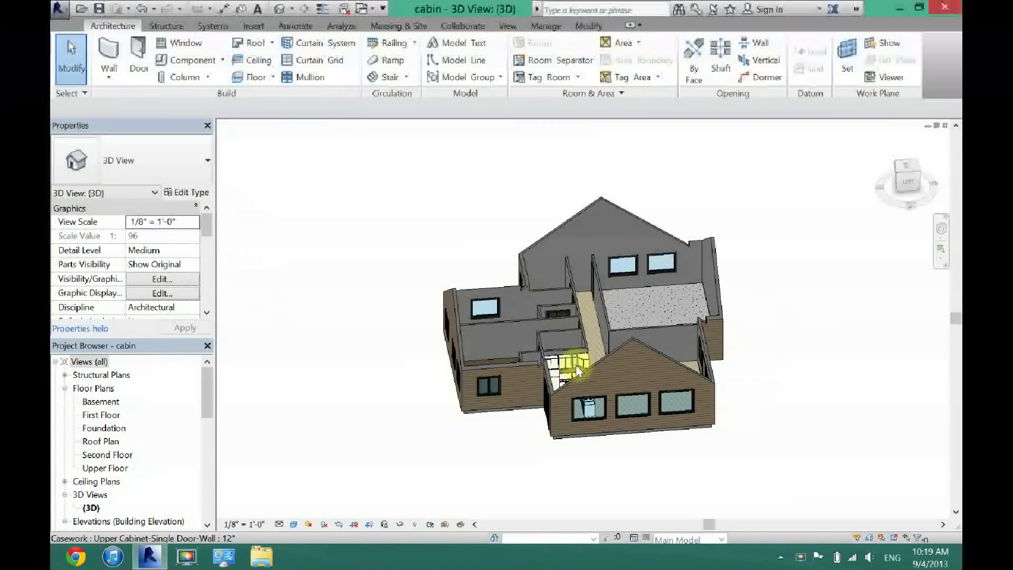
scroll(576, 367, up, 10)
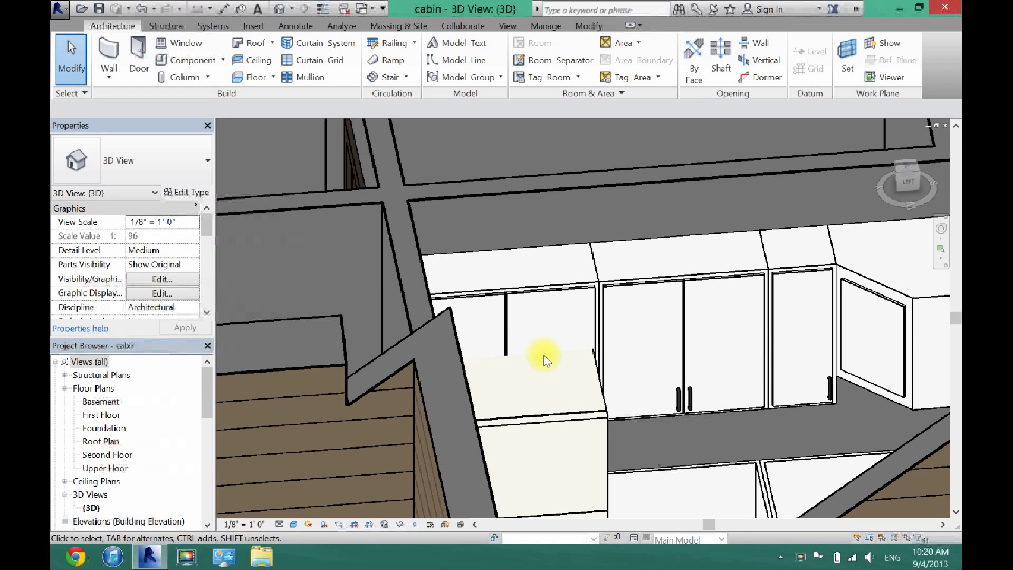
click(505, 302)
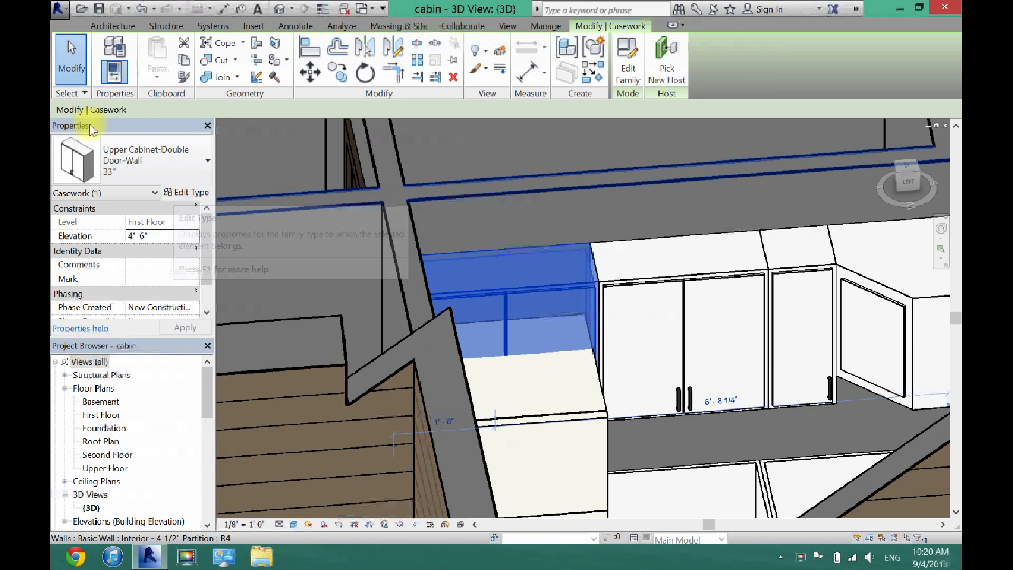
- Duplicate the 33" cabinet type as 33" 2 with its Height reduced to 1'
click(189, 193)
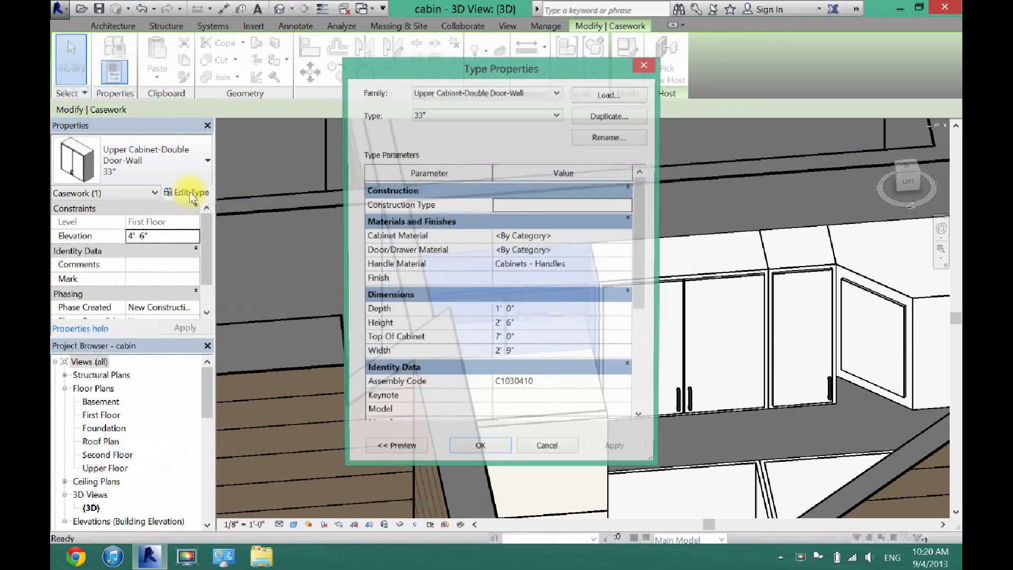
click(597, 120)
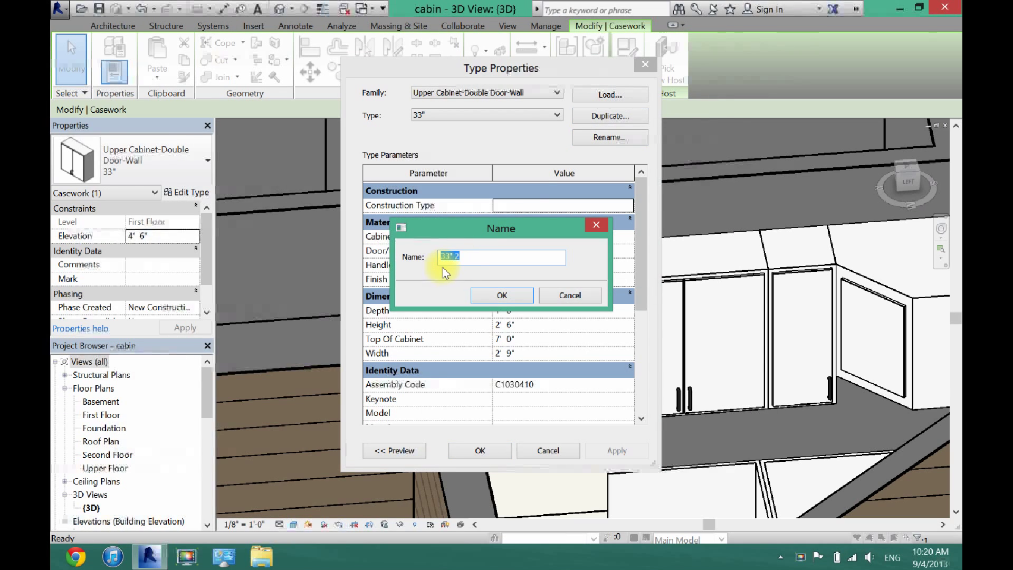
click(504, 296)
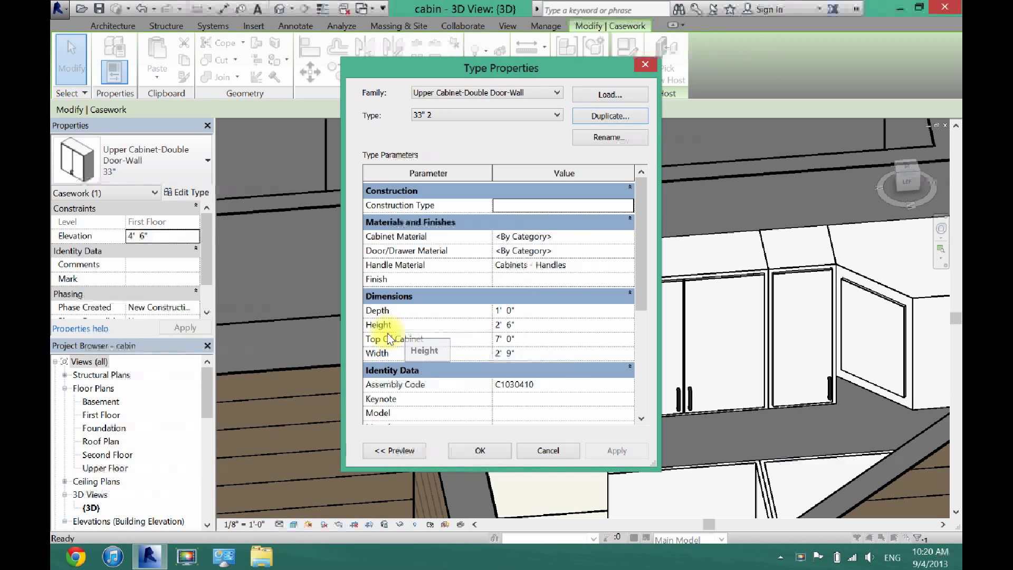
click(523, 325)
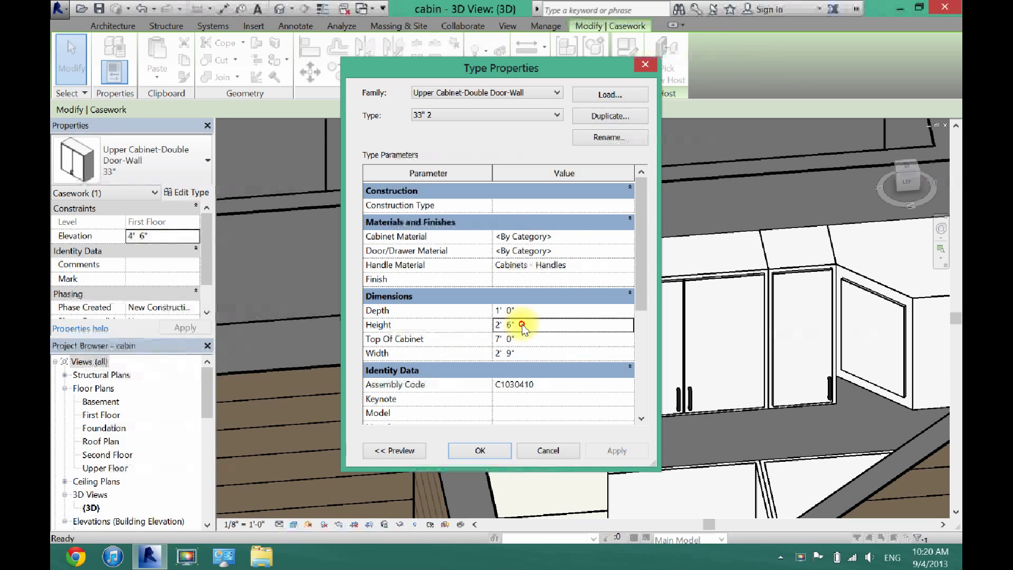
click(486, 452)
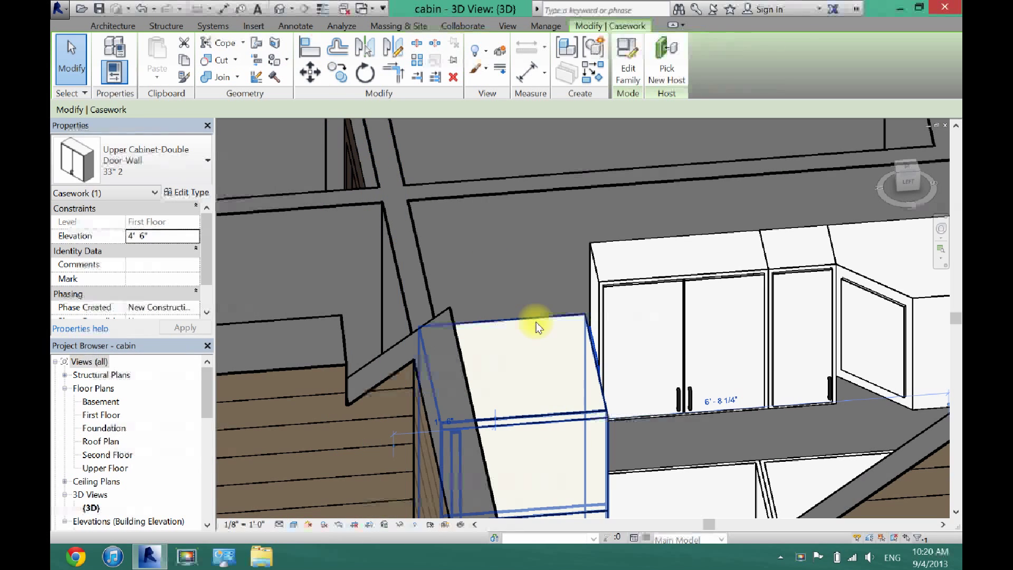
- Align the shortened 33" 2 cabinet's top with the 30" upper cabinet
click(308, 52)
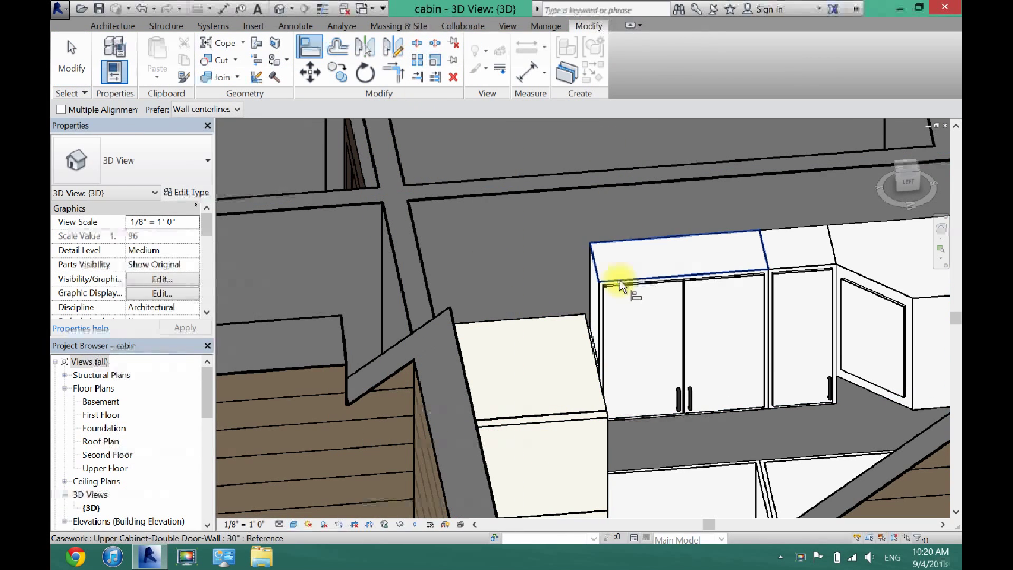
click(578, 323)
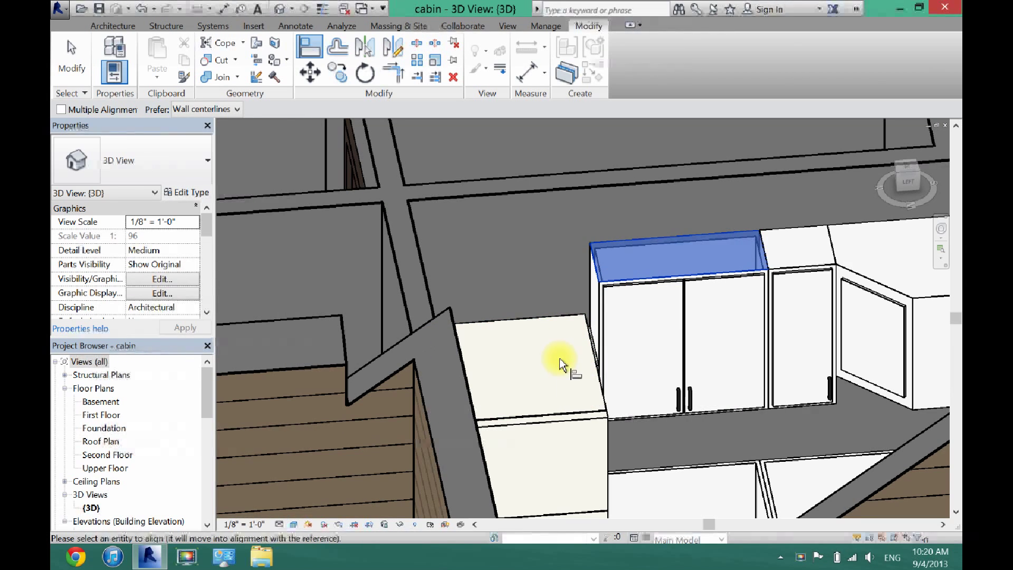
click(594, 354)
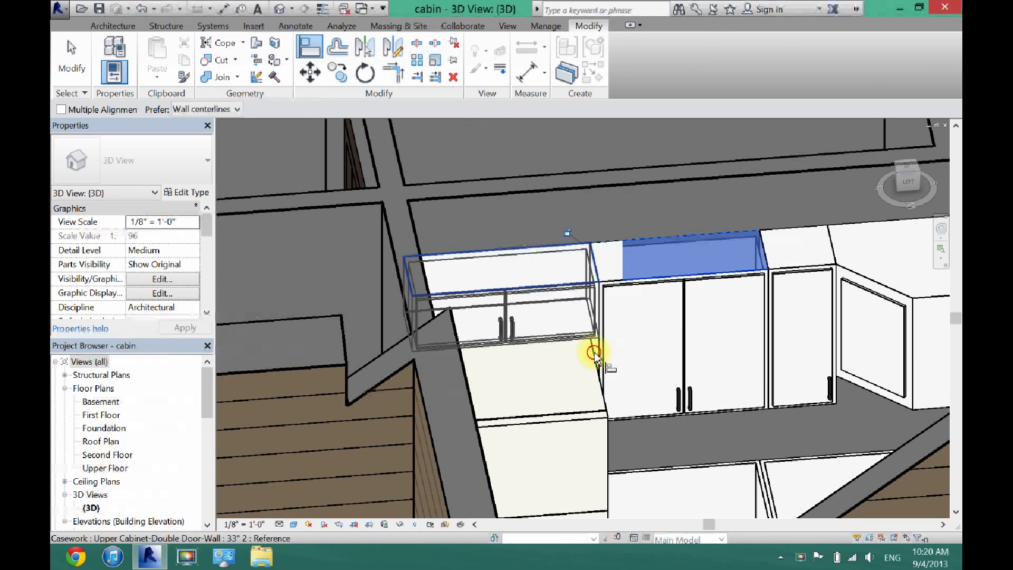
click(77, 43)
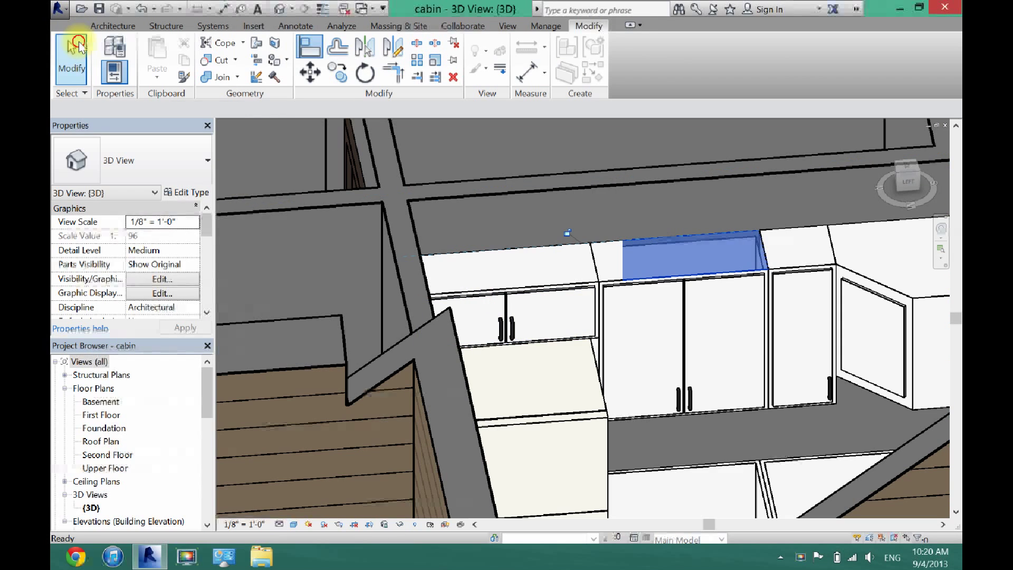
- Check the aligned upper cabinet's 6' 0" elevation, then select the angled corner base cabinet
click(524, 300)
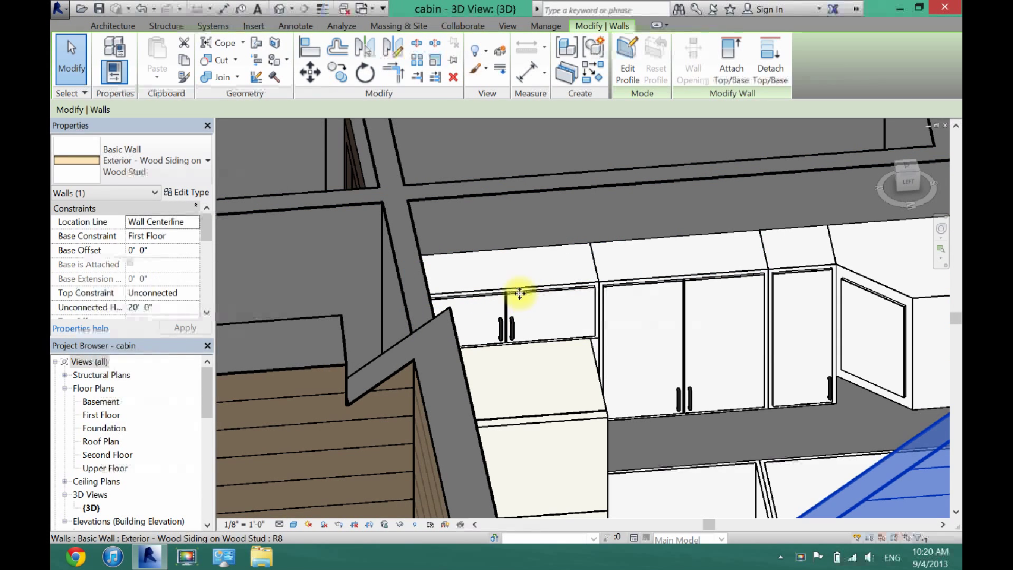
click(504, 290)
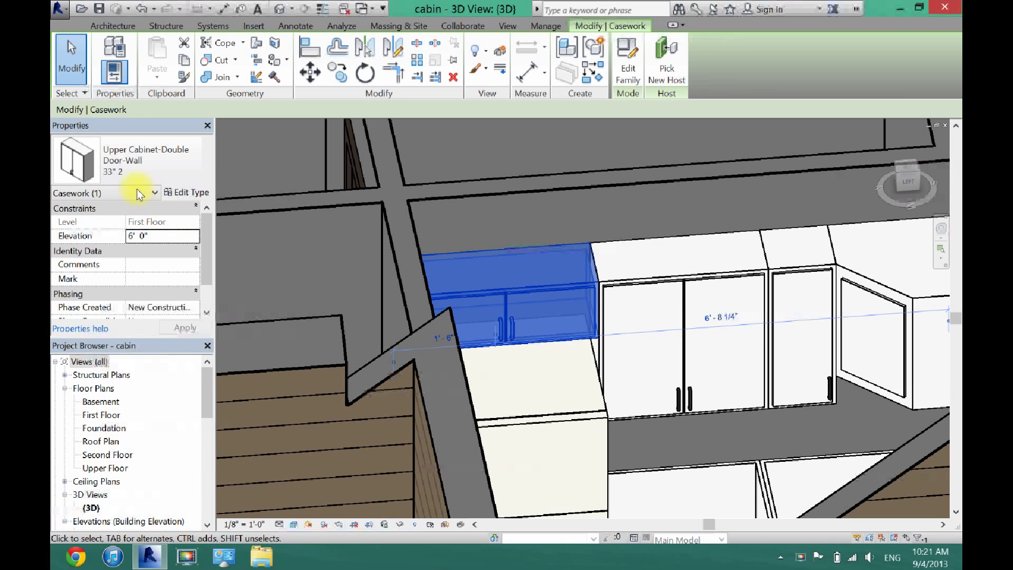
click(829, 466)
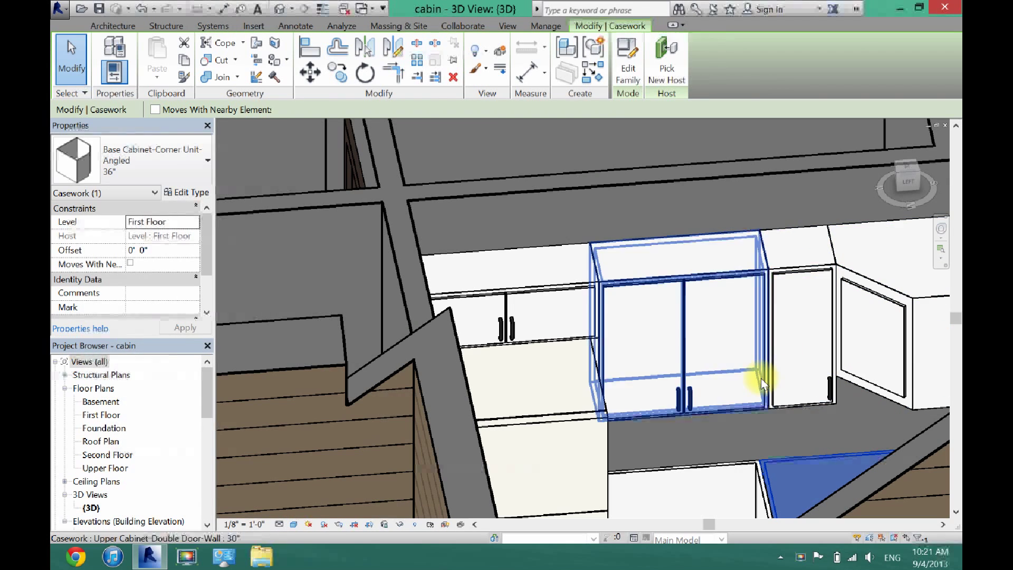
- Set the upper corner cabinet's type Height to 2' 6"
click(908, 296)
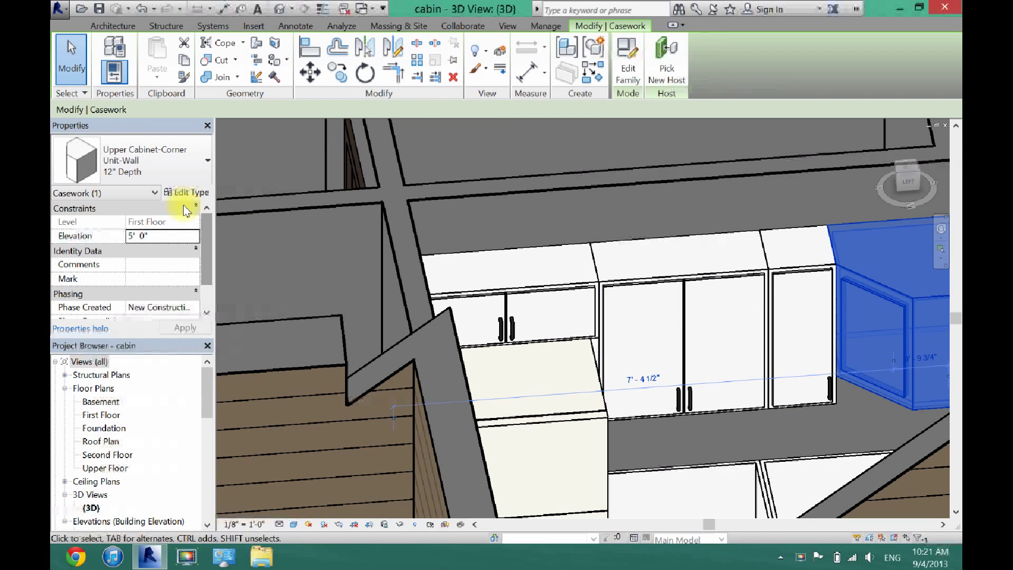
click(185, 192)
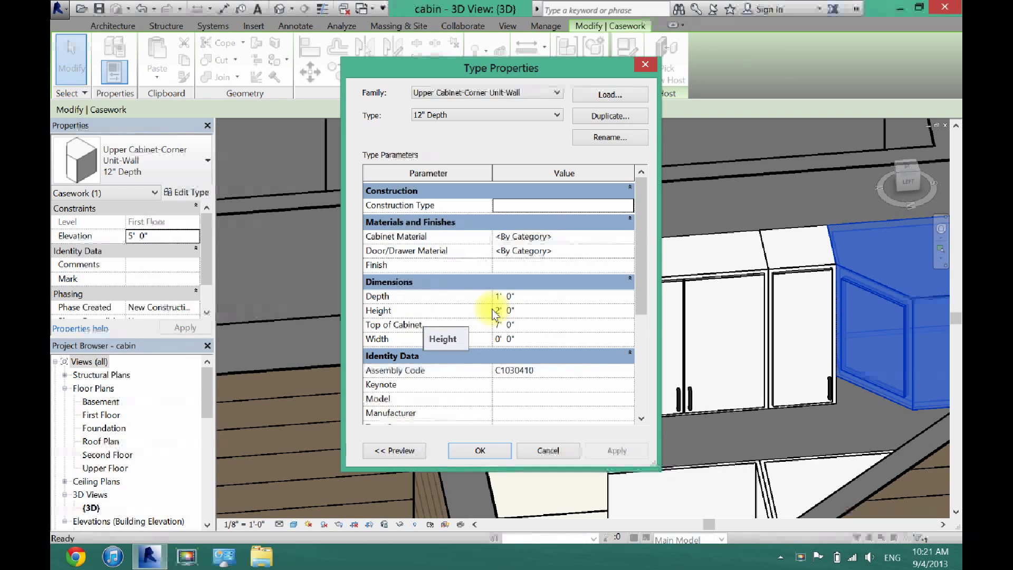
click(533, 310)
text(2 6)
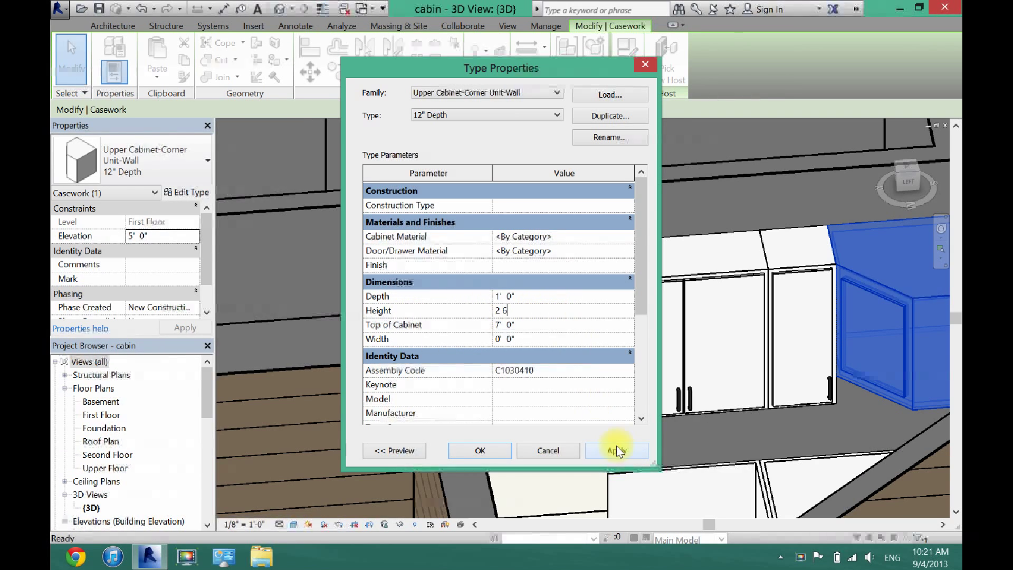
click(464, 449)
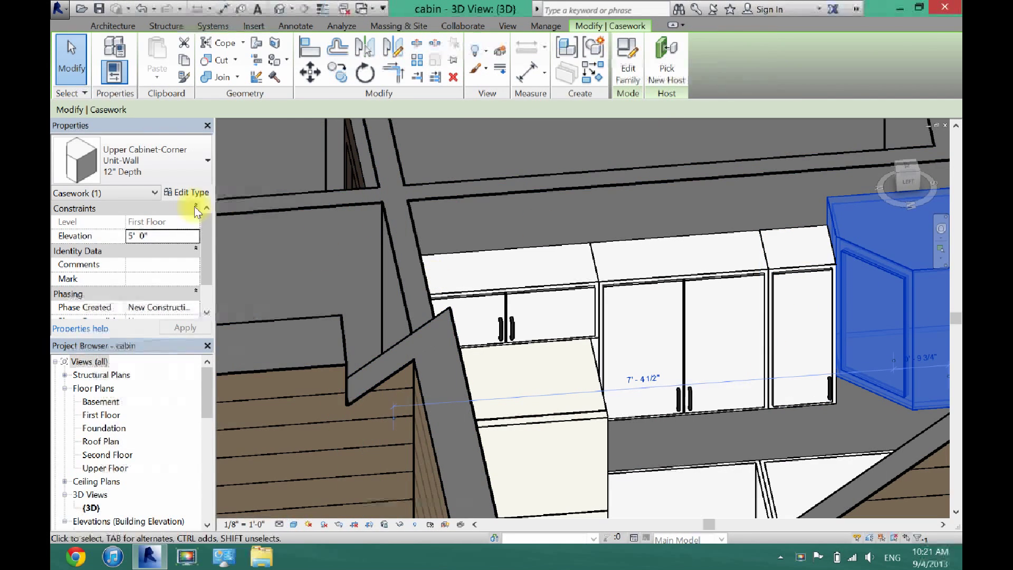
- Lower the upper corner cabinet's elevation to 4' 6"
click(154, 235)
text(4' 6)
key(Return)
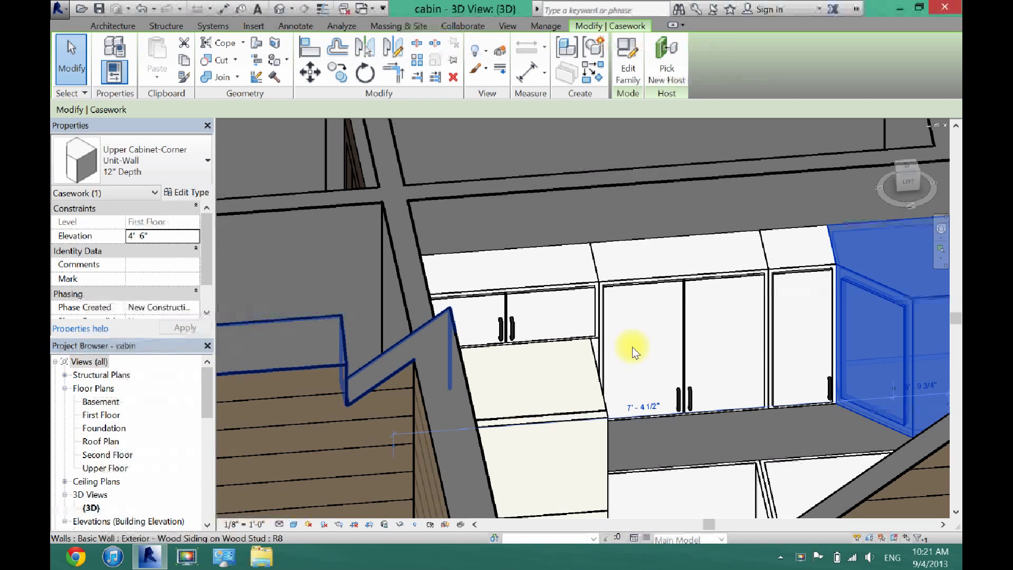
click(735, 433)
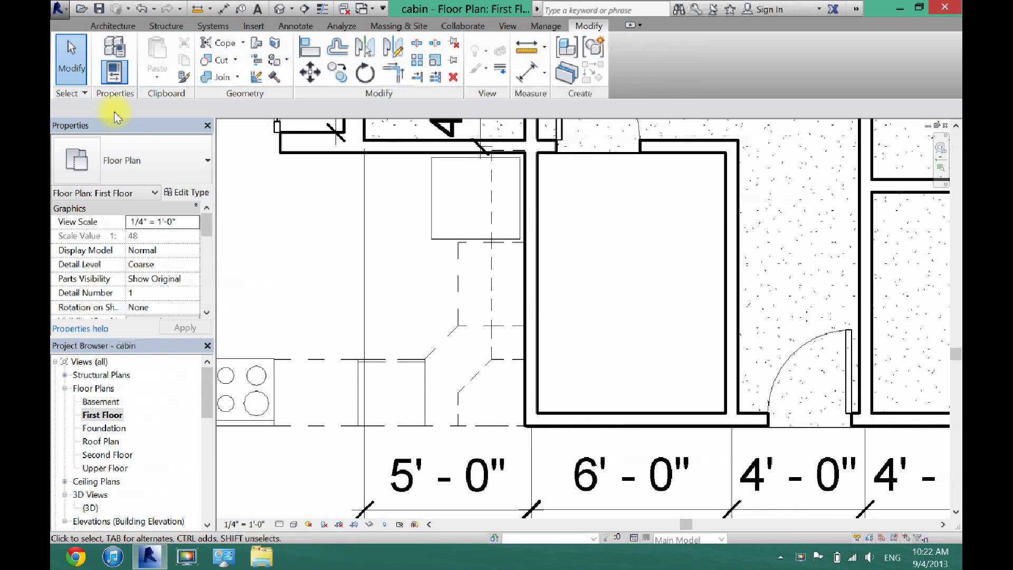
- Start the Component tool and browse the available component types
click(113, 26)
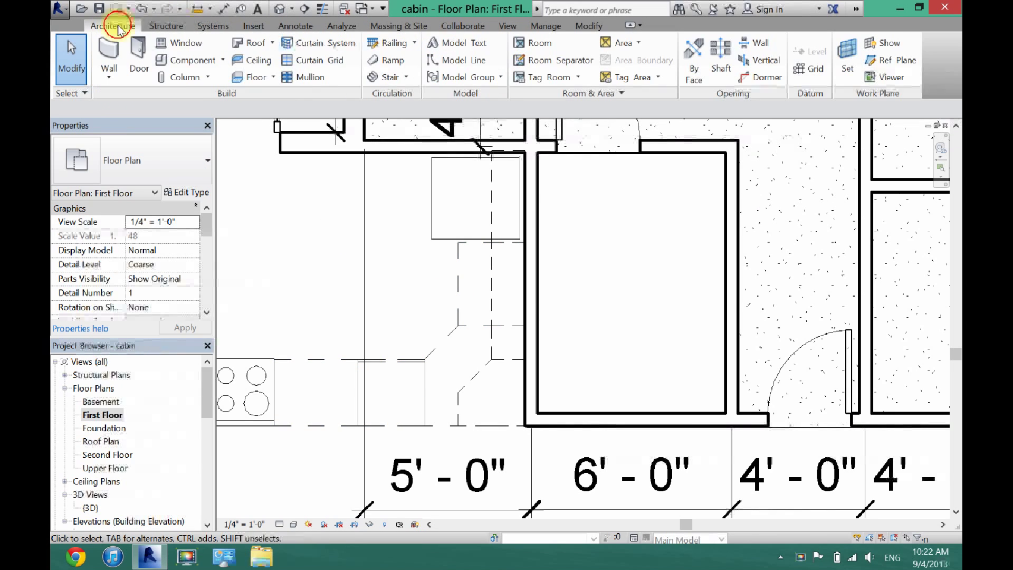
click(173, 63)
click(161, 159)
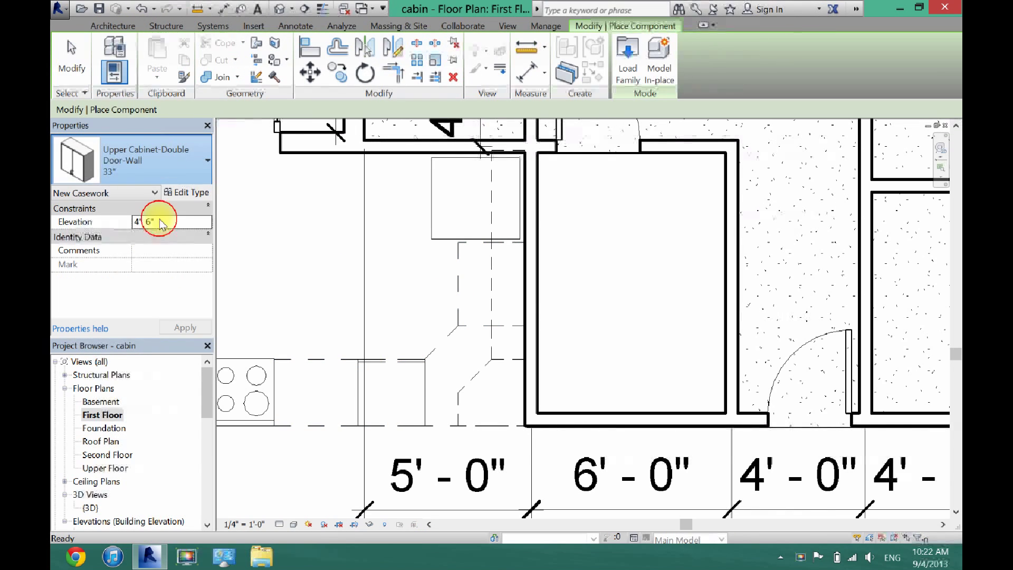
scroll(155, 356, up, 10)
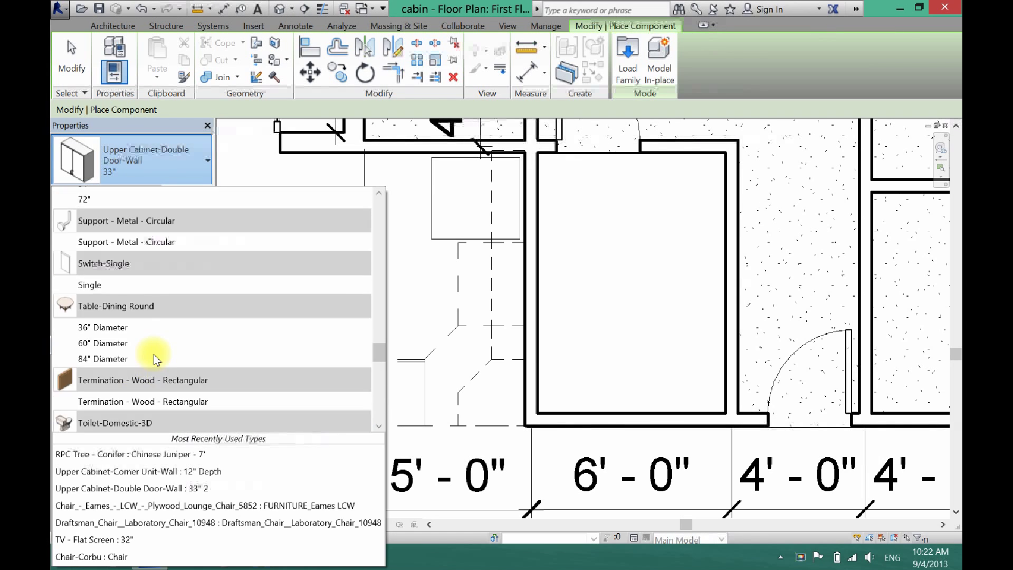
scroll(153, 353, up, 4)
scroll(153, 353, down, 7)
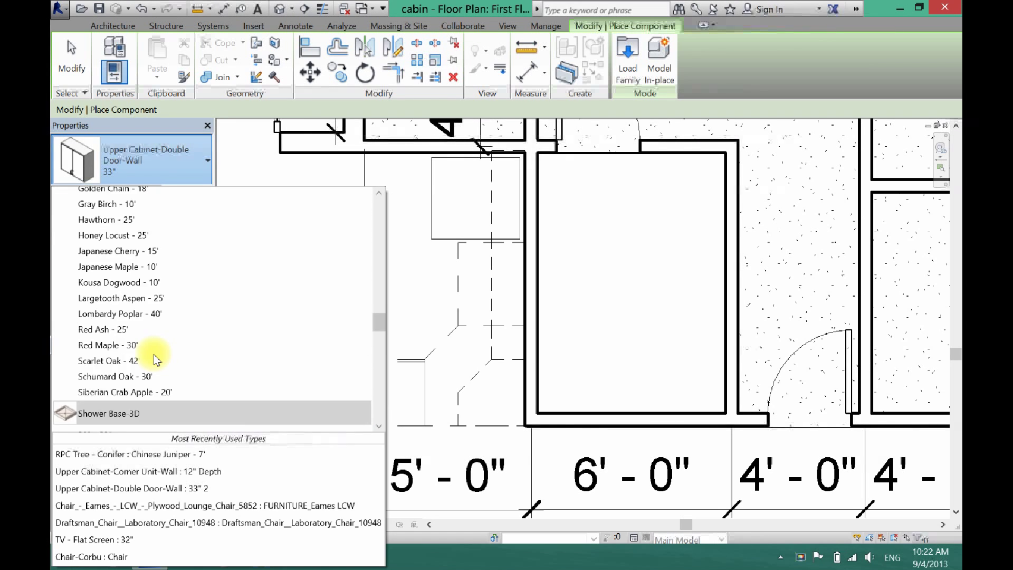
scroll(154, 353, down, 3)
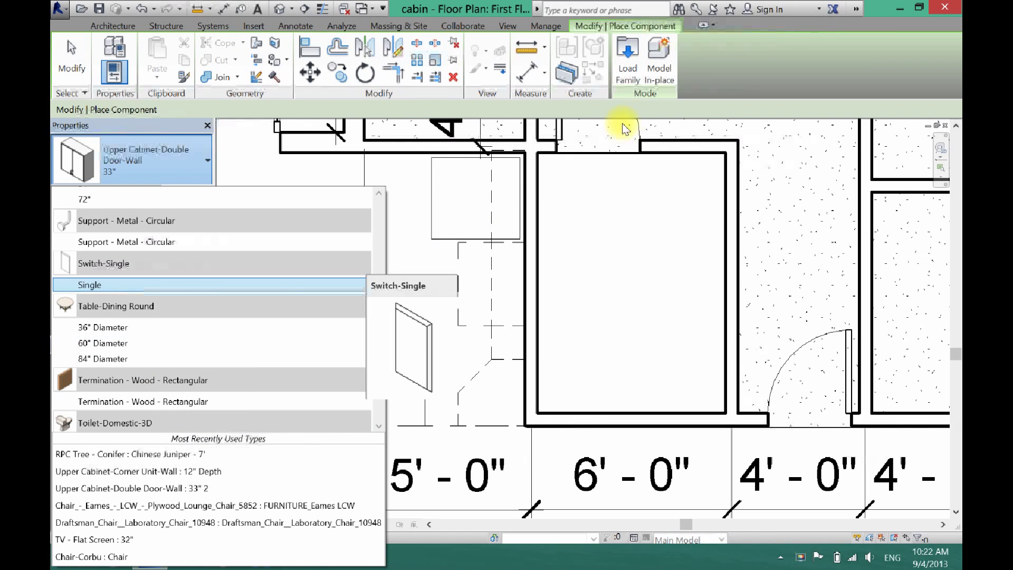
- Load Counter Top-L Shaped w Sink Hole 2 from Casework > Counter Tops
click(627, 59)
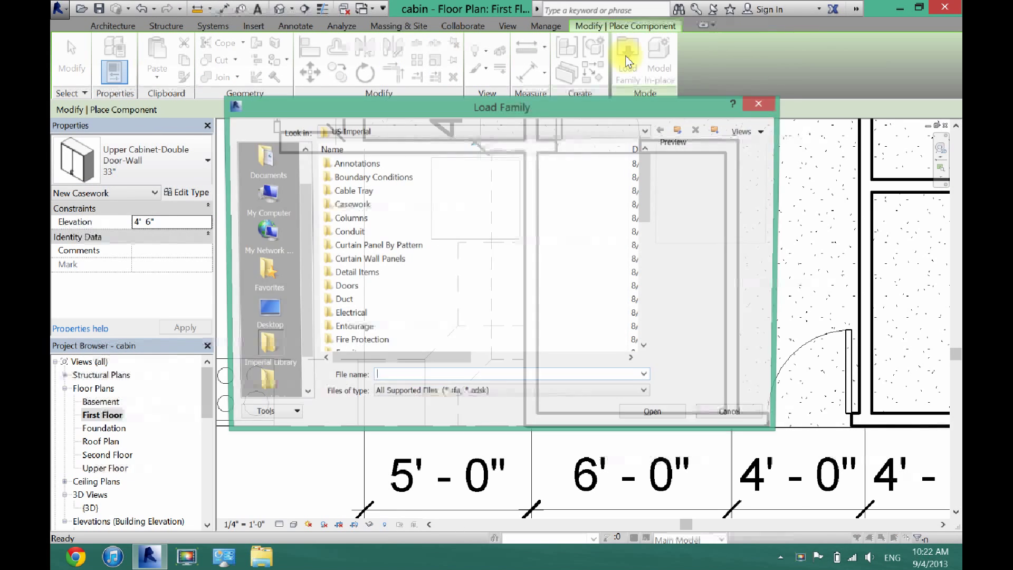
double_click(352, 203)
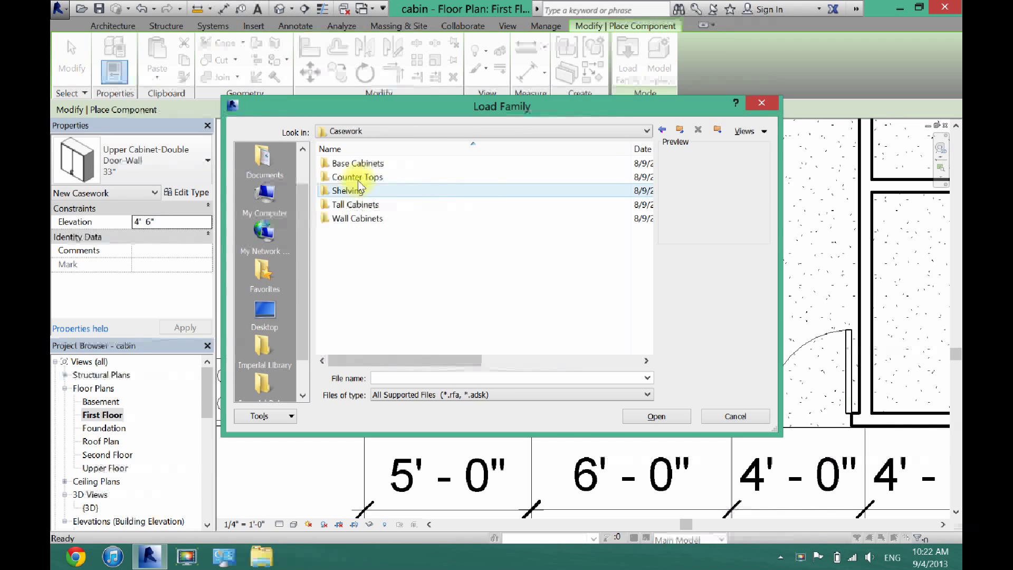
double_click(357, 177)
click(360, 164)
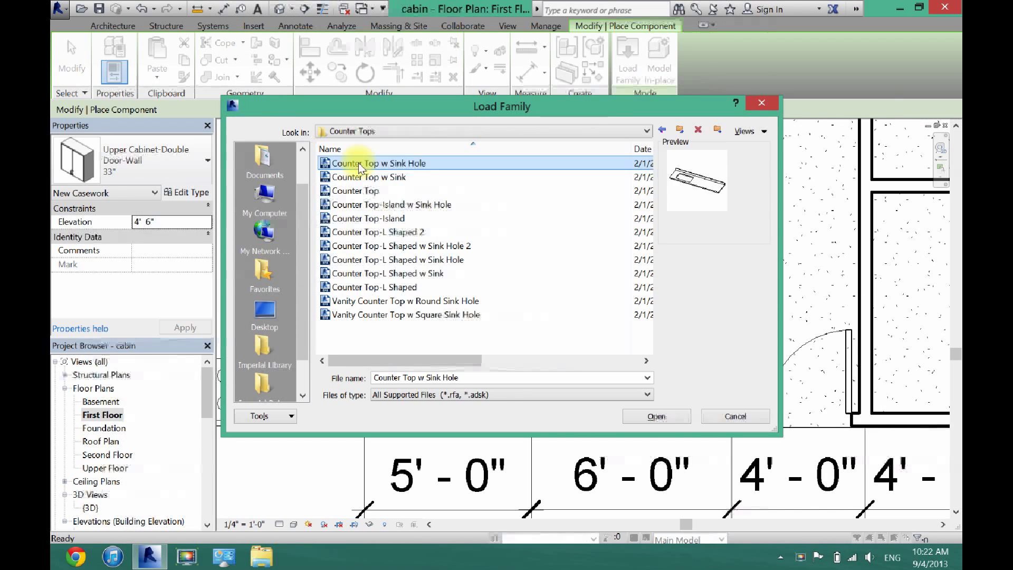
key(Down)
key(Down)
key(Down)
key(Down)
key(Down)
key(Down)
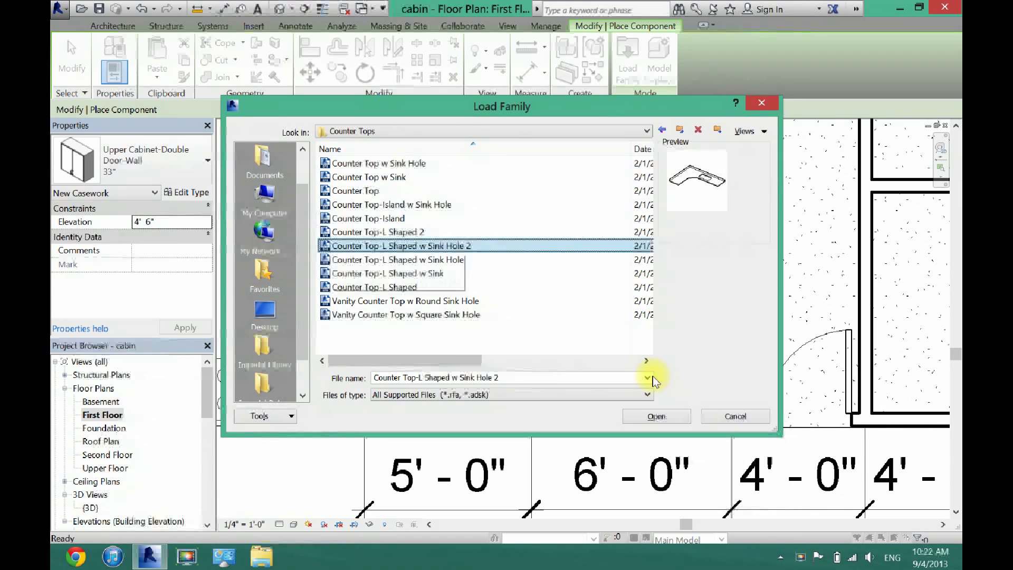
click(654, 416)
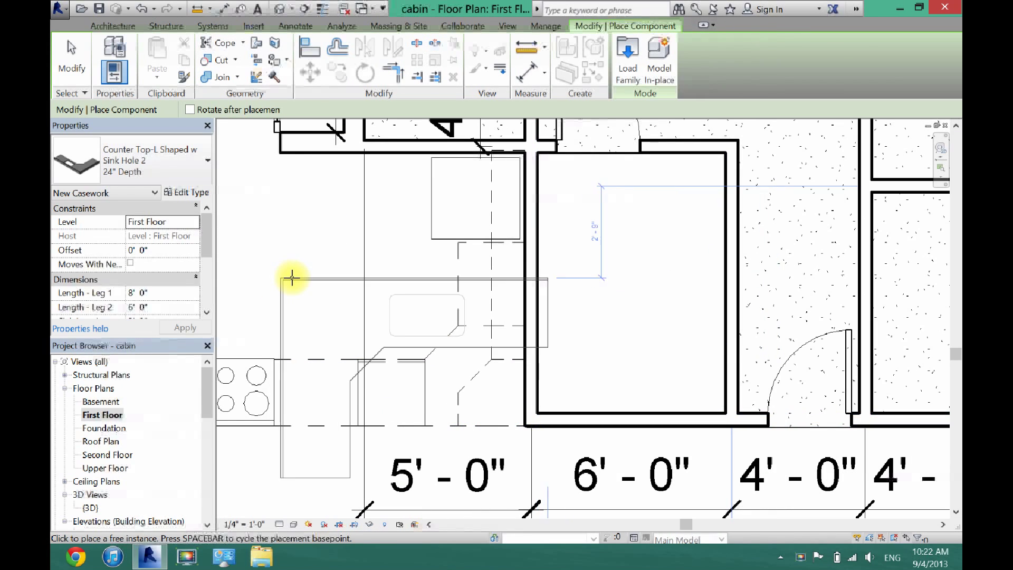
- Place the L-shaped counter top at the kitchen wall corner and select it
click(523, 422)
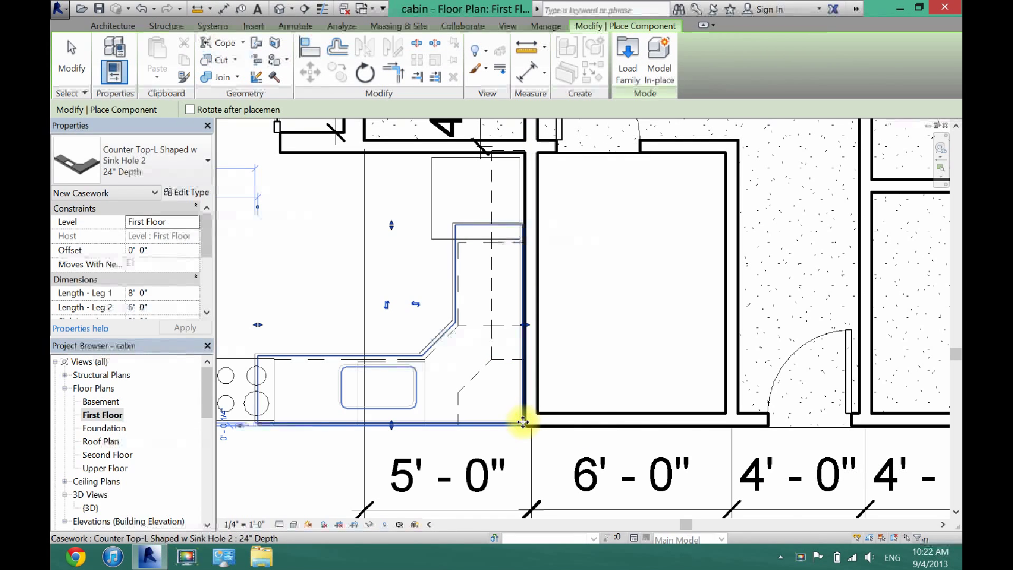
click(73, 78)
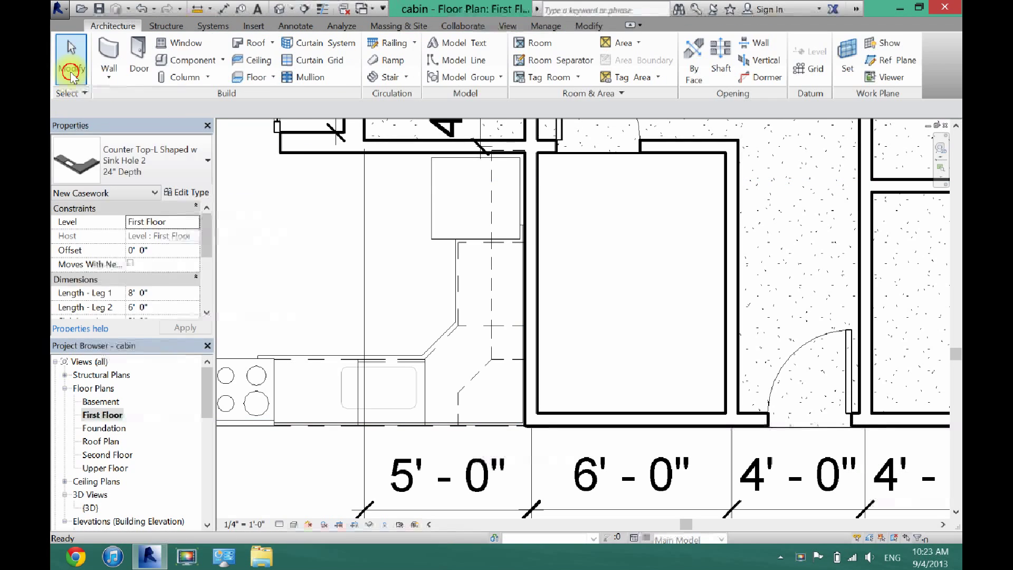
click(309, 355)
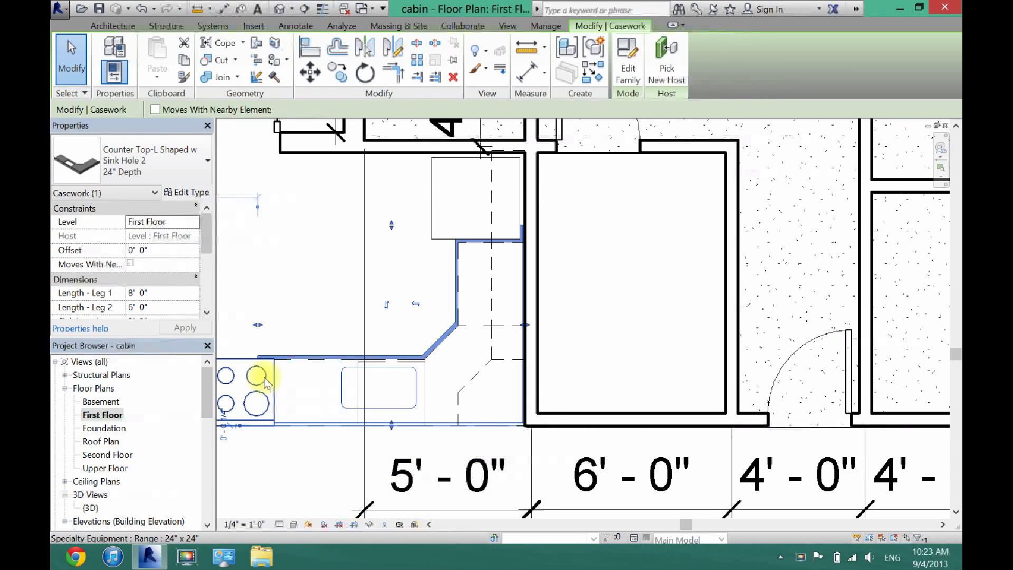
- Shorten both counter legs to fit the base cabinets, with Leg 1 at 7' 6"
drag(261, 330, 275, 328)
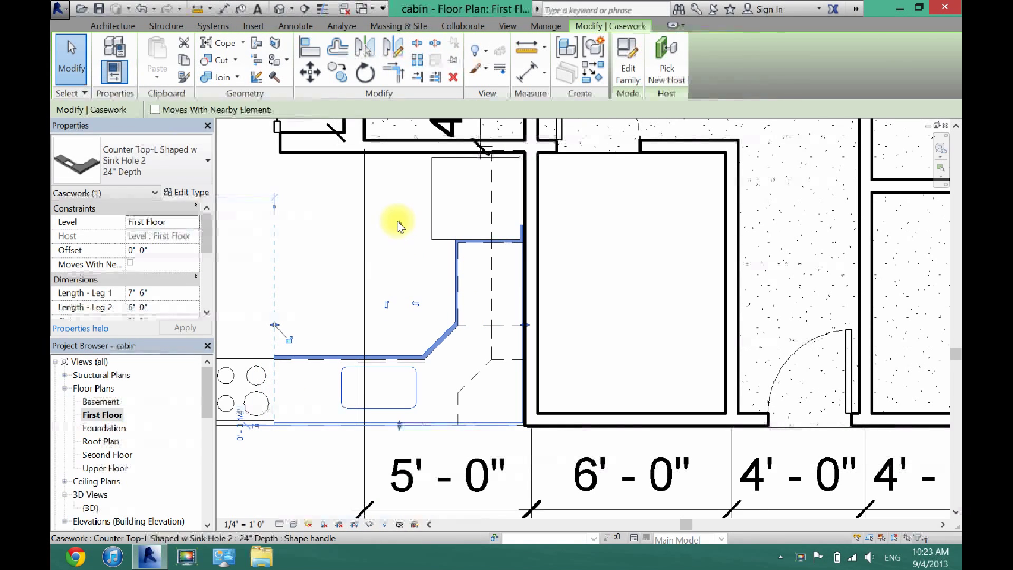
drag(400, 225, 402, 242)
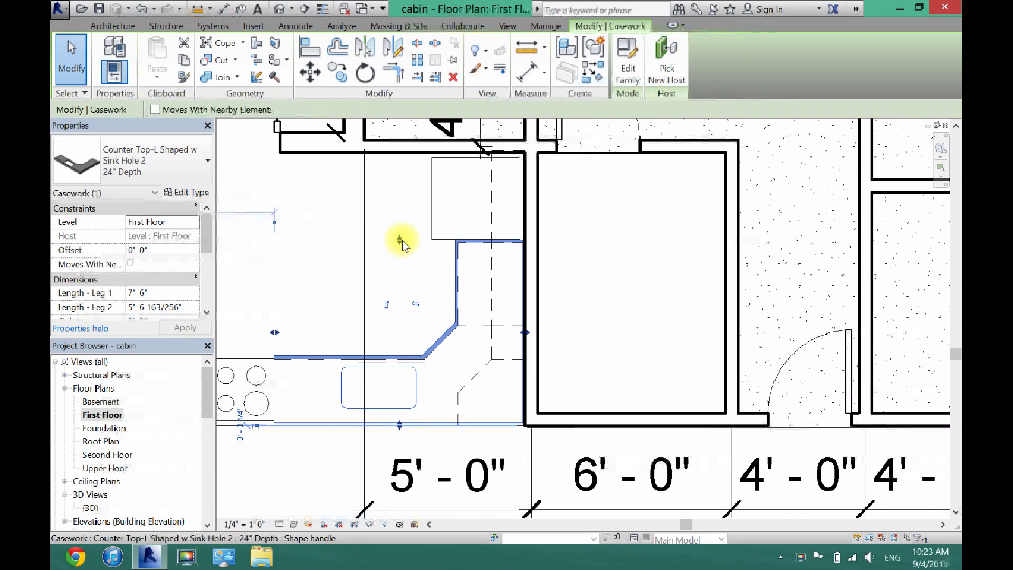
scroll(463, 248, up, 5)
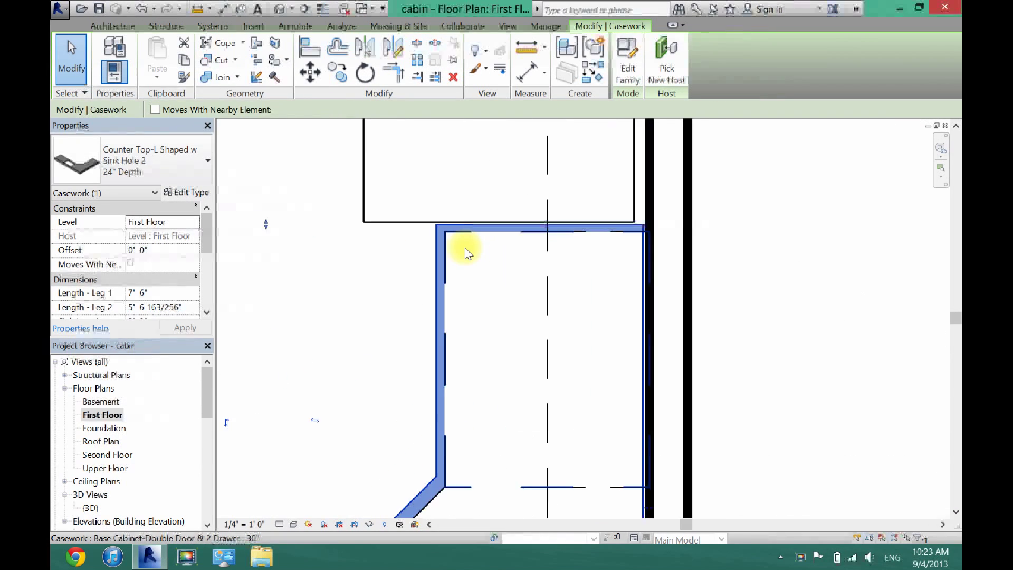
drag(235, 221, 237, 227)
click(237, 229)
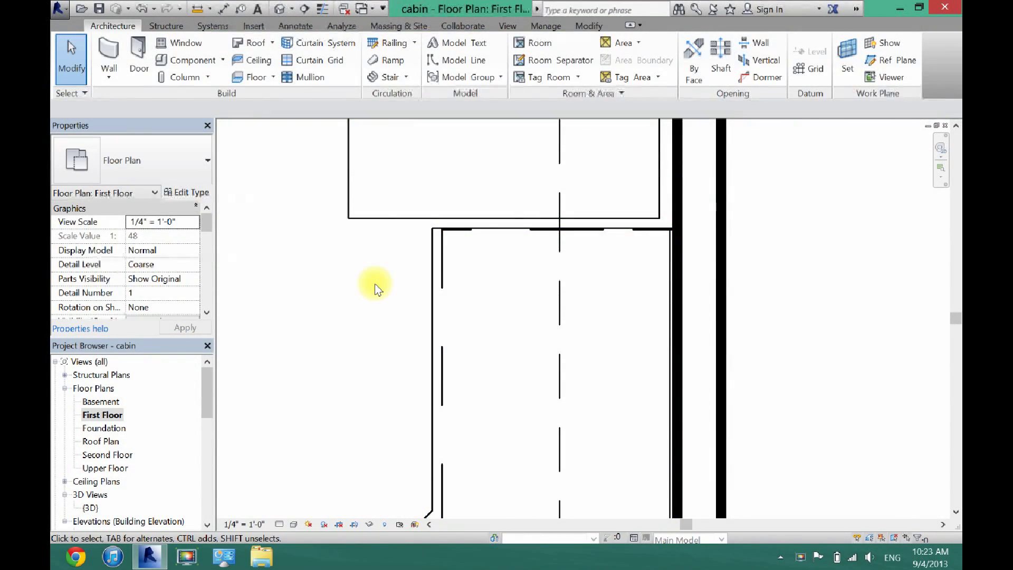
scroll(376, 288, down, 4)
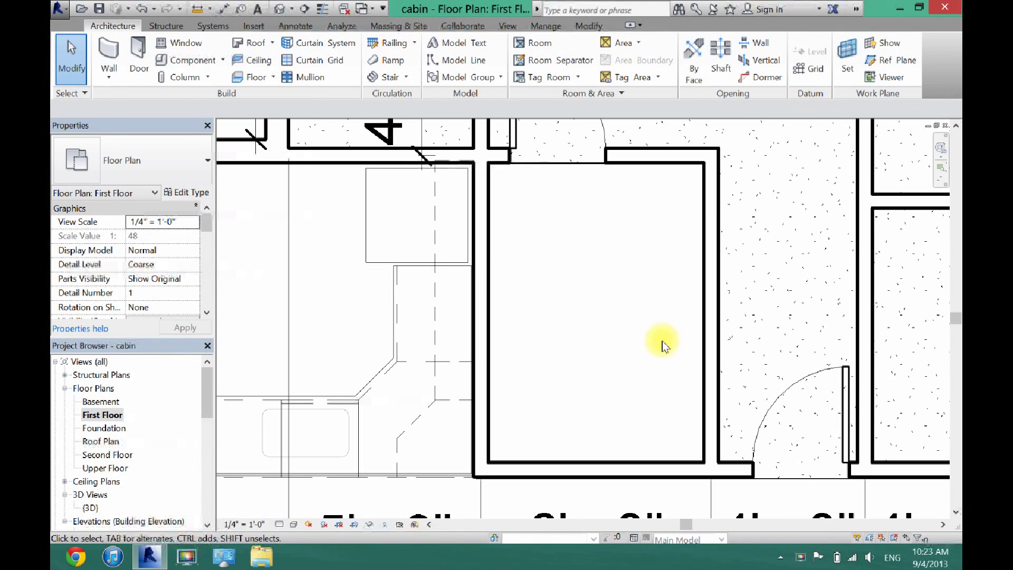
drag(683, 523, 588, 502)
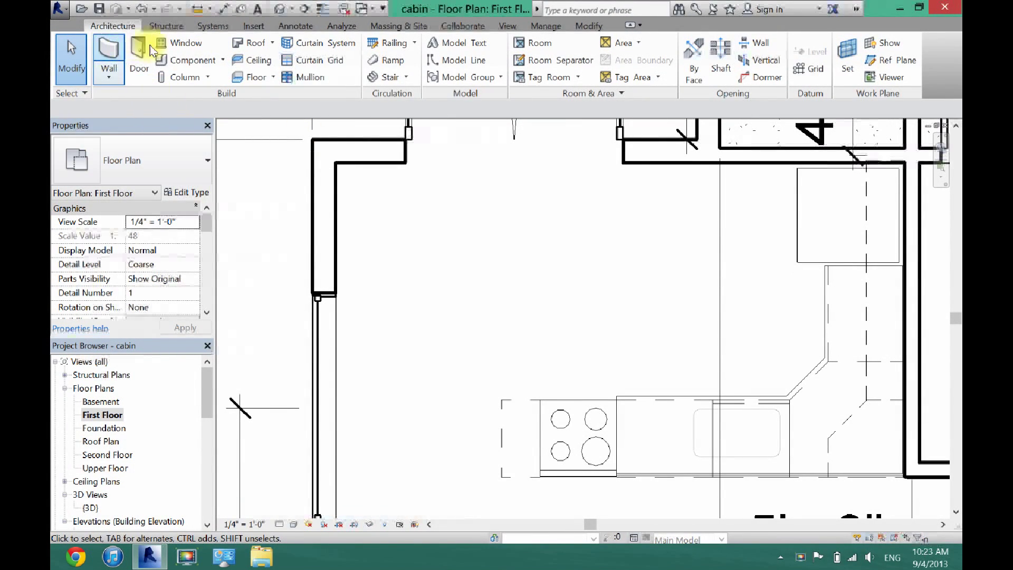
- Load the straight Counter Top family and place a 24" deep counter along the range-side cabinets
click(174, 62)
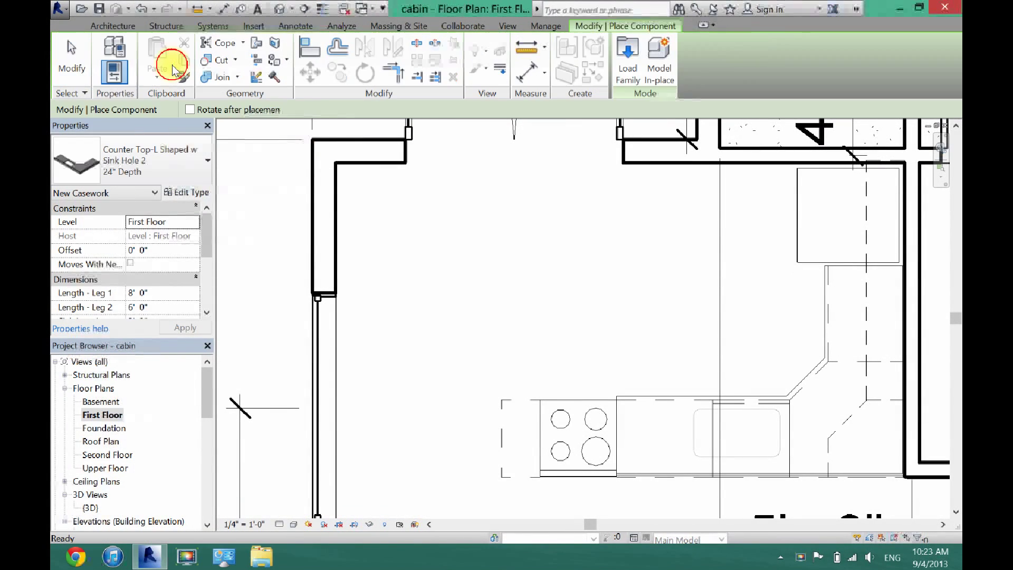
click(627, 59)
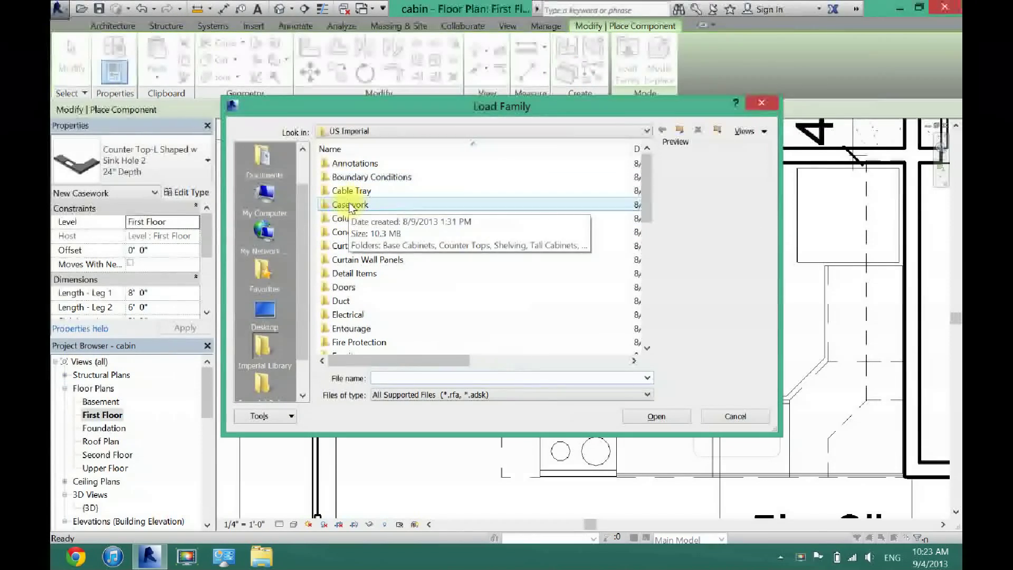
double_click(349, 205)
double_click(349, 178)
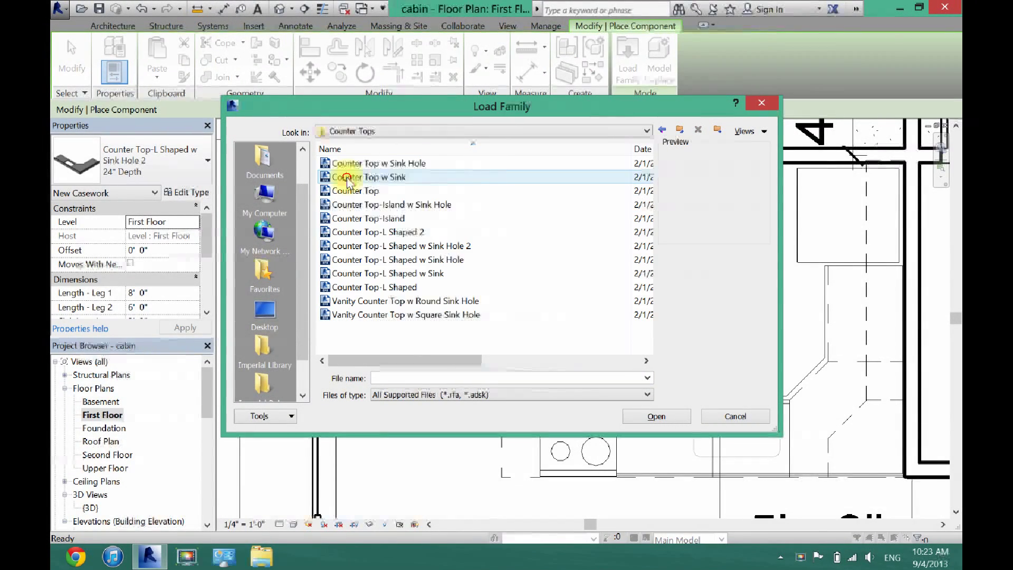
click(351, 191)
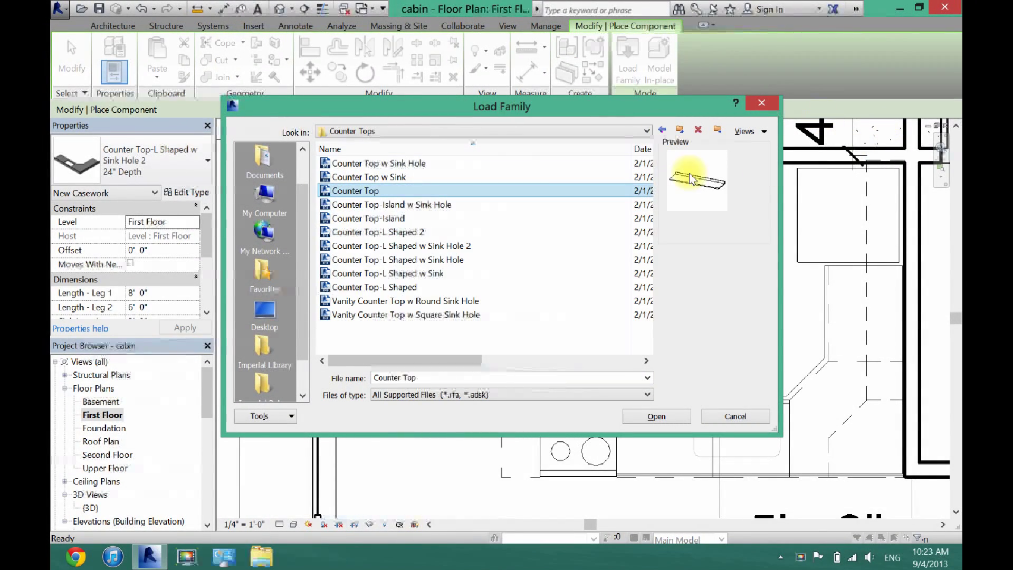
click(656, 417)
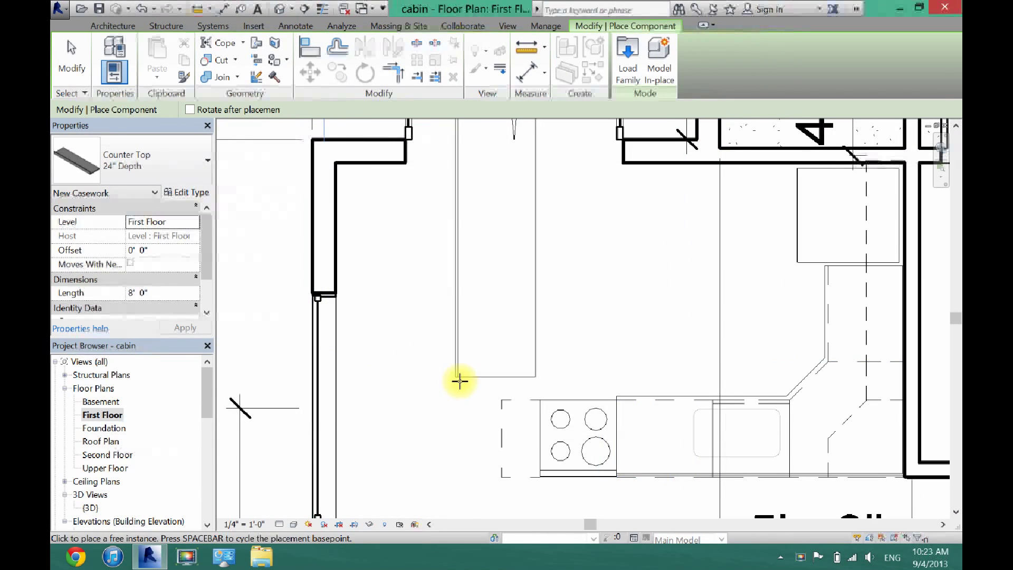
click(543, 475)
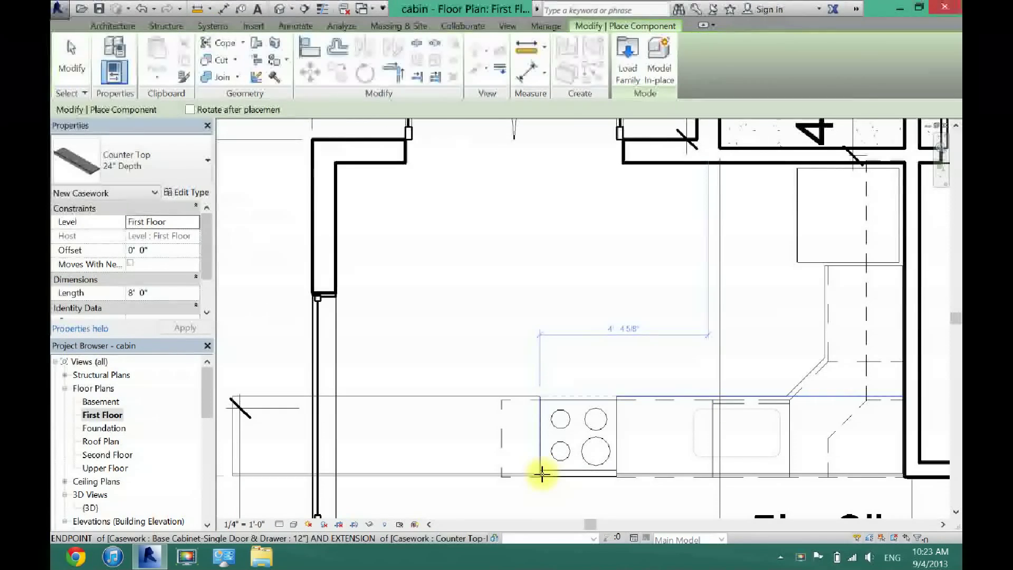
click(66, 62)
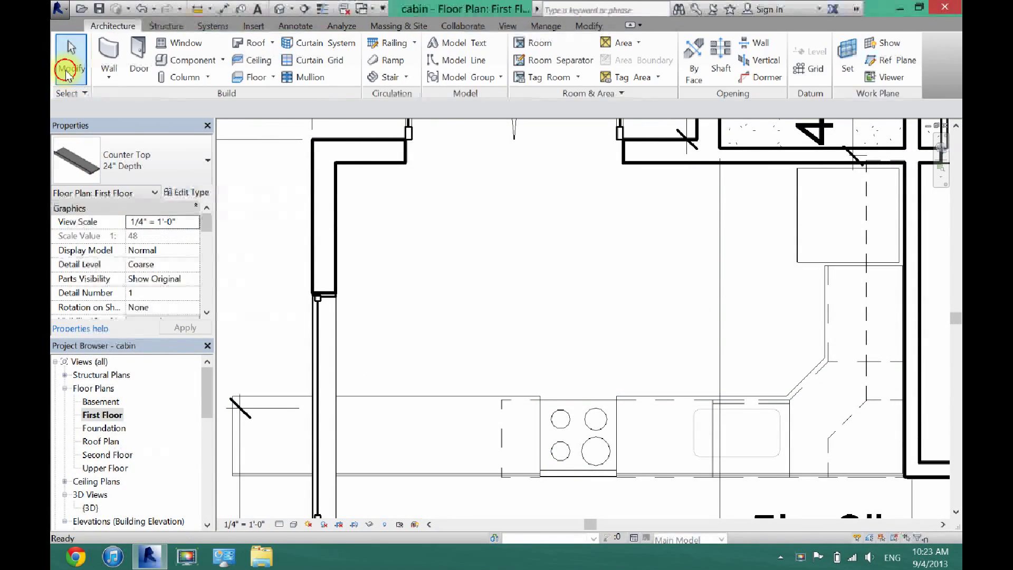
- Nudge the straight counter top down onto the wall line
scroll(531, 475, up, 5)
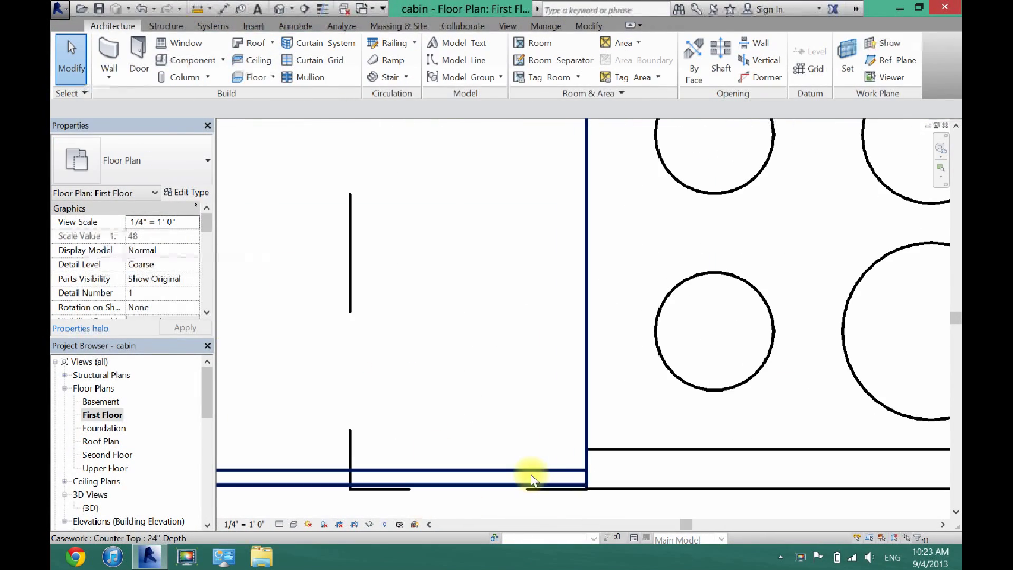
click(527, 479)
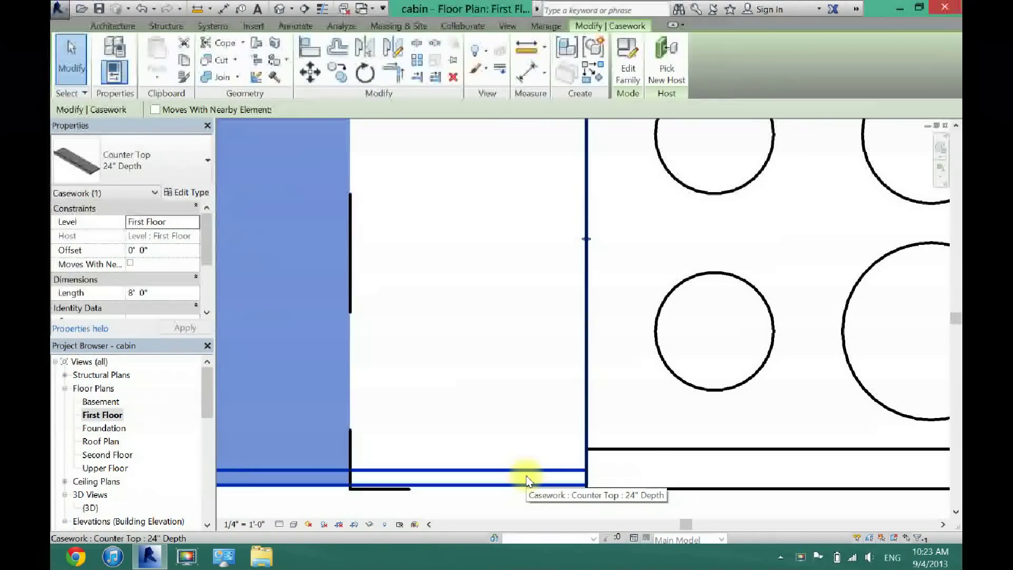
drag(525, 474, 526, 475)
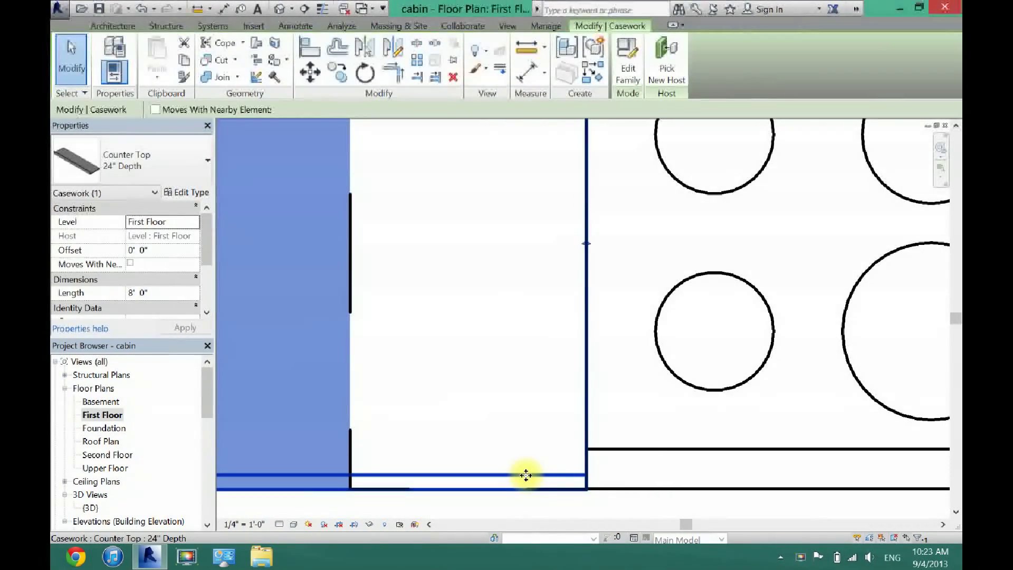
scroll(526, 475, down, 3)
- Shorten the straight counter top to a 1'-0" piece ending at the stove
click(904, 471)
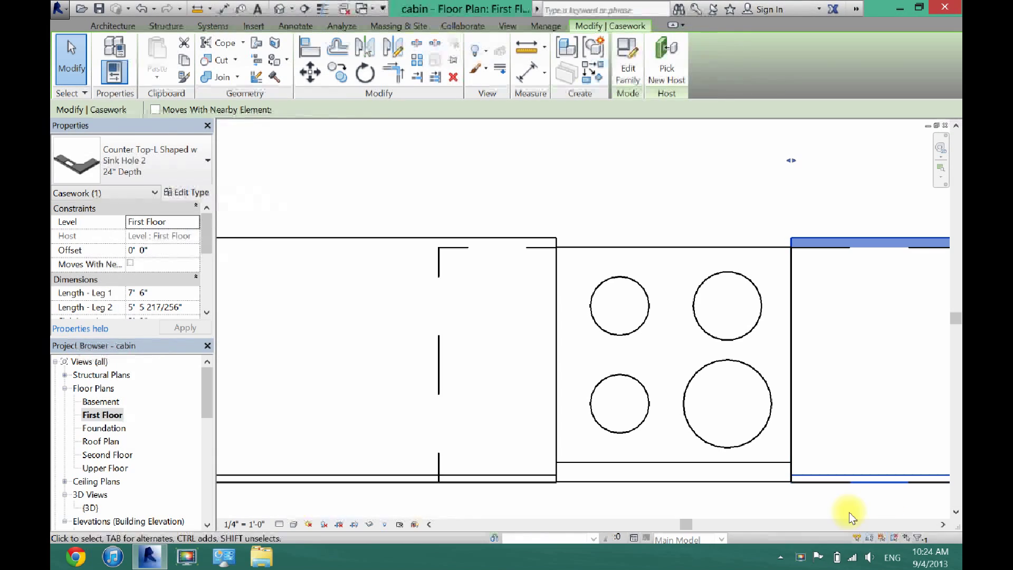
click(430, 424)
scroll(417, 420, down, 2)
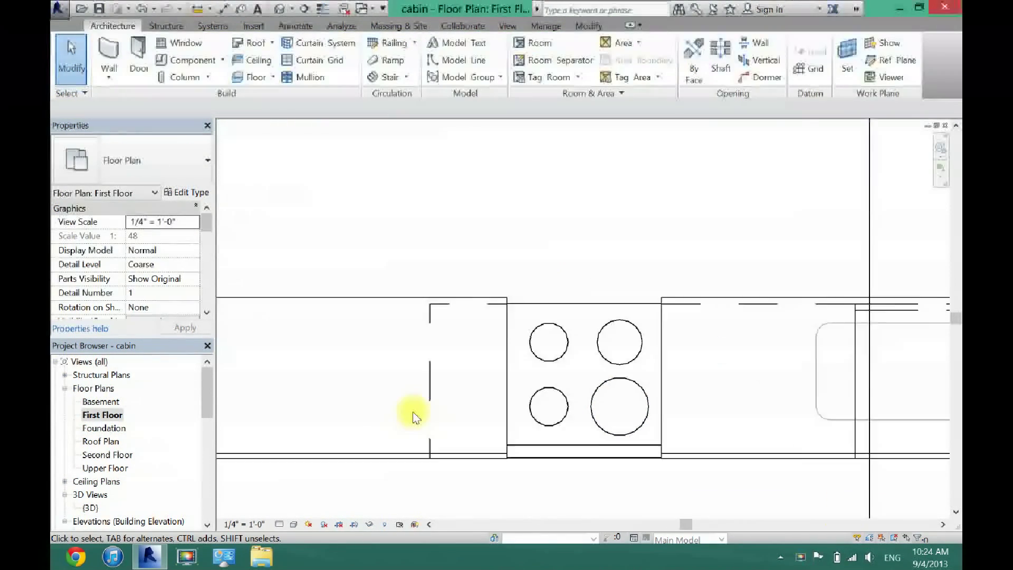
scroll(413, 417, down, 3)
click(357, 420)
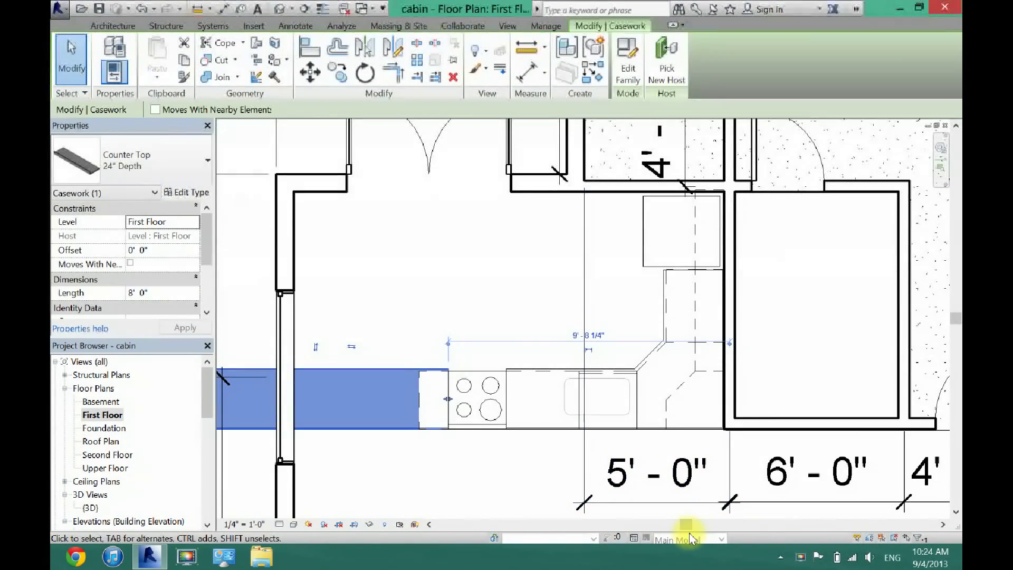
drag(686, 526, 667, 526)
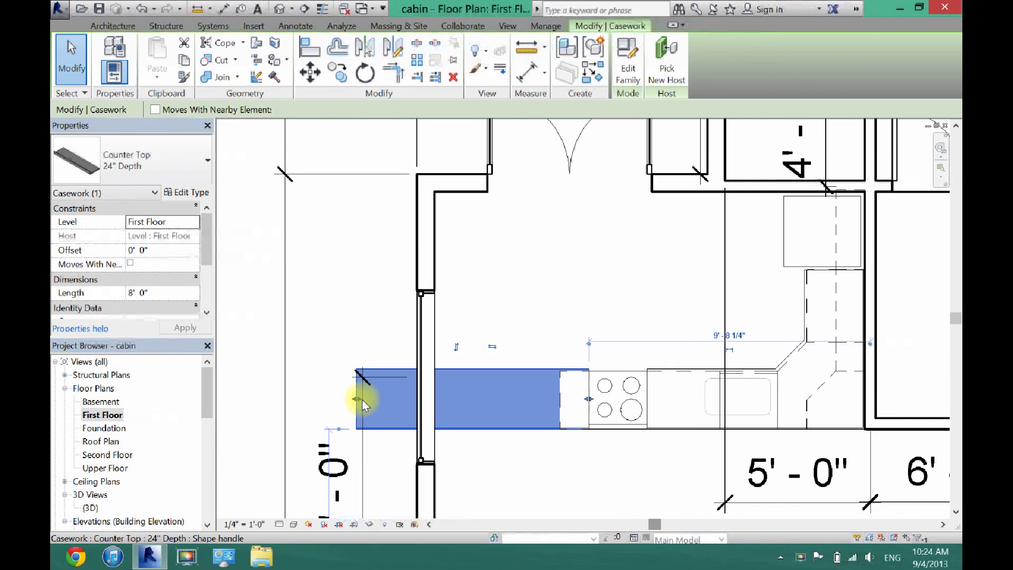
drag(356, 401, 560, 401)
click(568, 471)
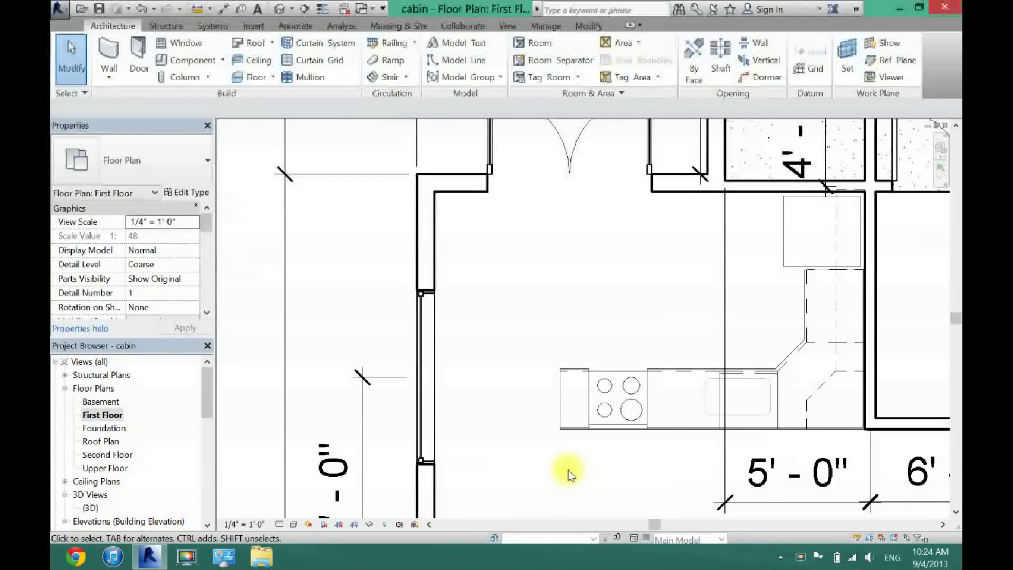
click(704, 401)
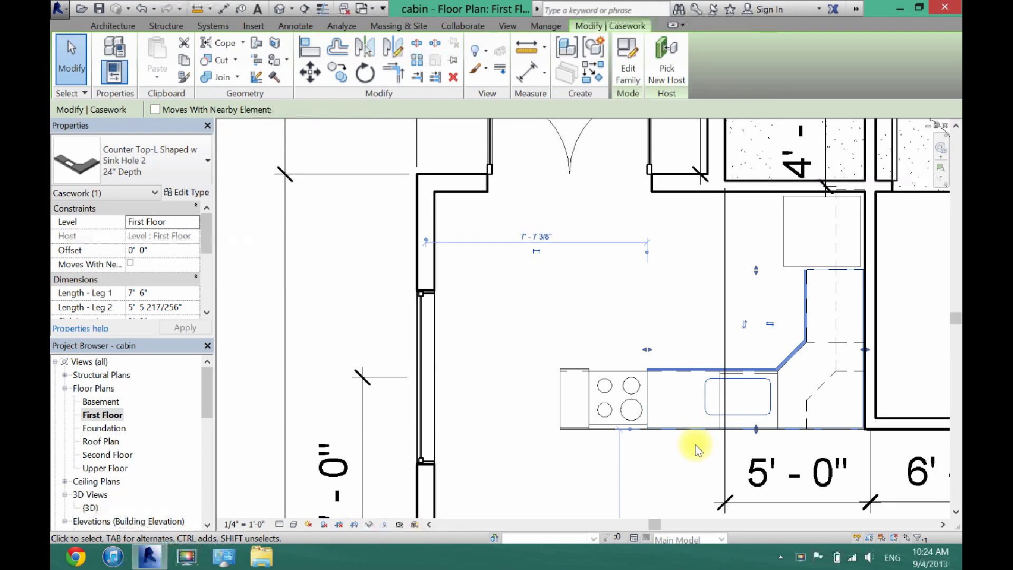
- Set the L-shaped counter top's Sink Location to 5' 1 1/2" in Properties
key(Escape)
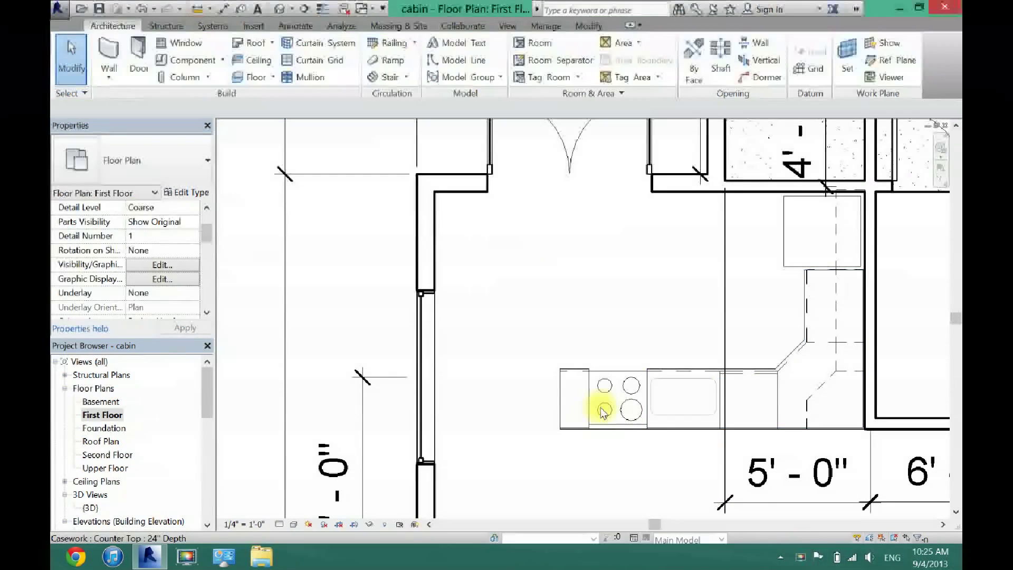
click(678, 414)
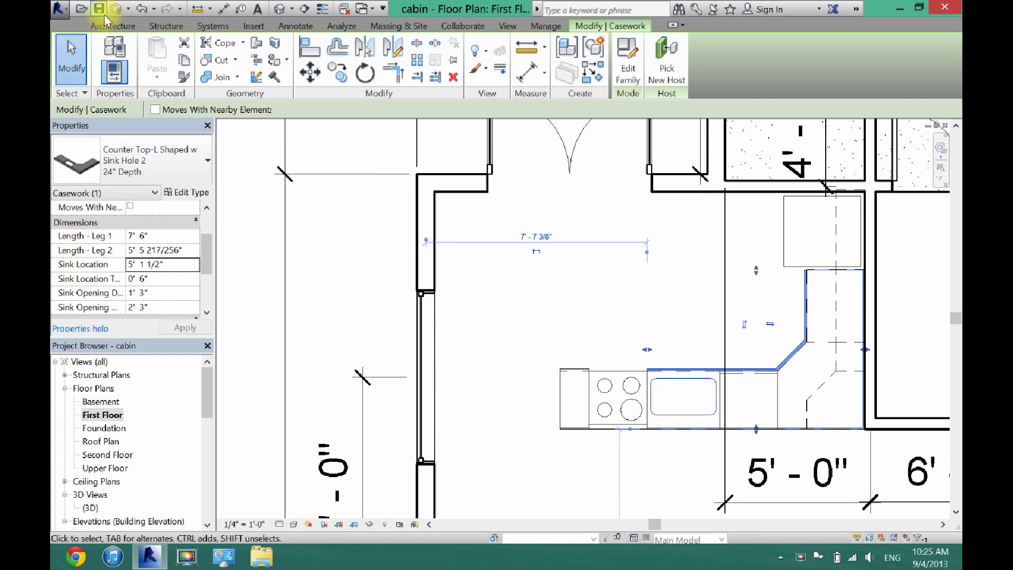
click(111, 27)
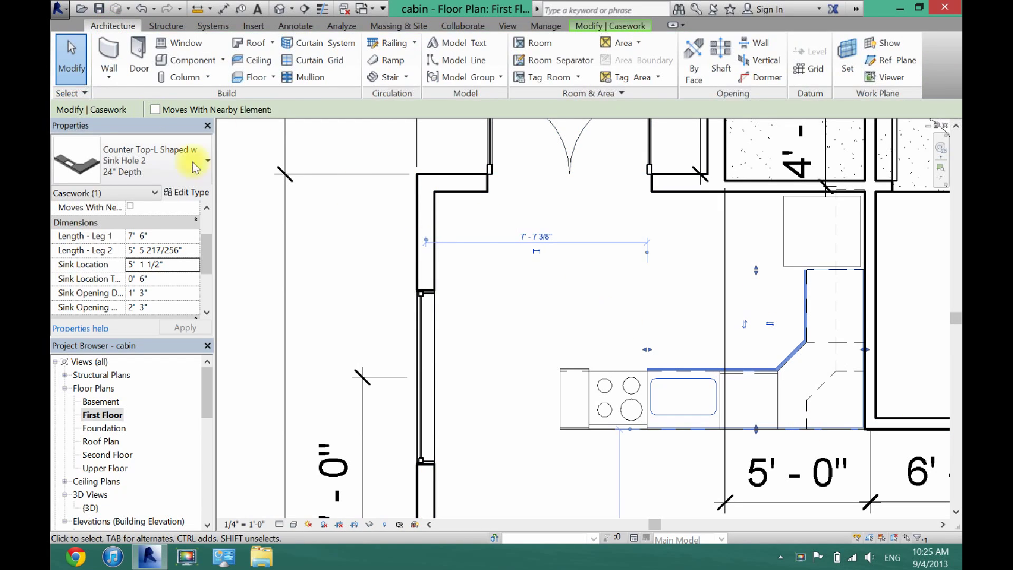
- Load the Sink Kitchen-Single family from Plumbing > Architectural > Fixtures > Sinks
click(194, 63)
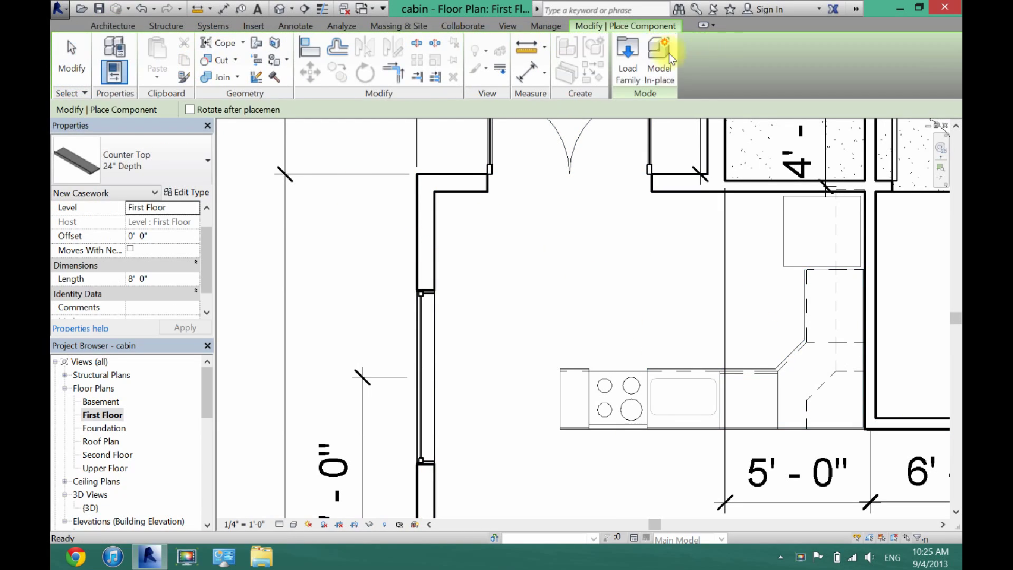
click(625, 60)
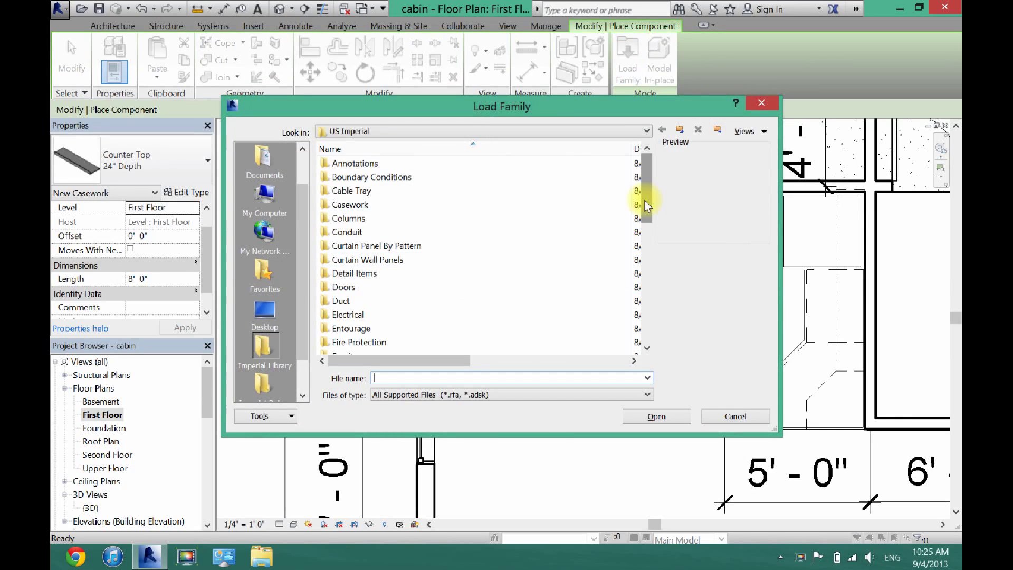
drag(645, 203, 651, 267)
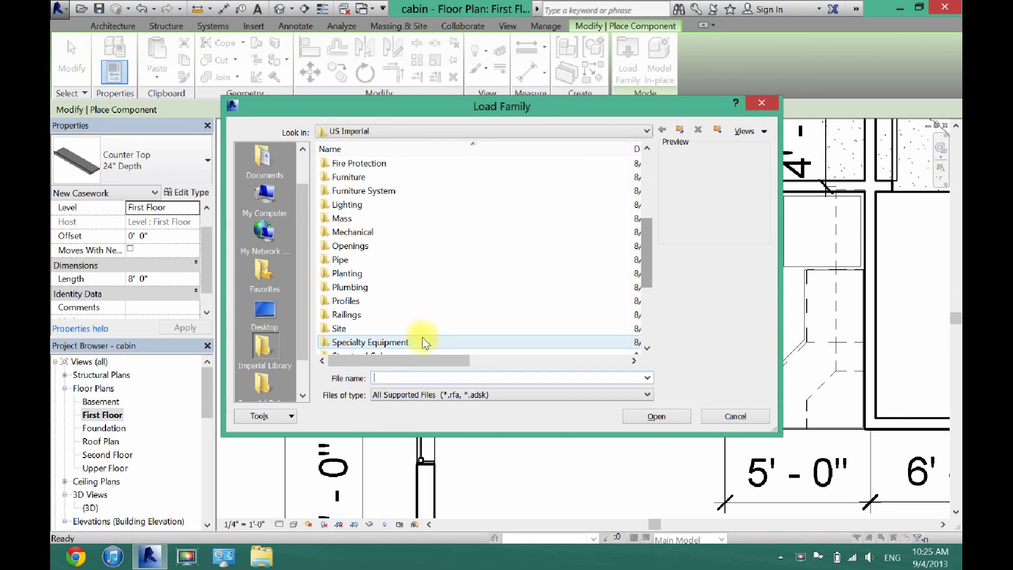
double_click(369, 285)
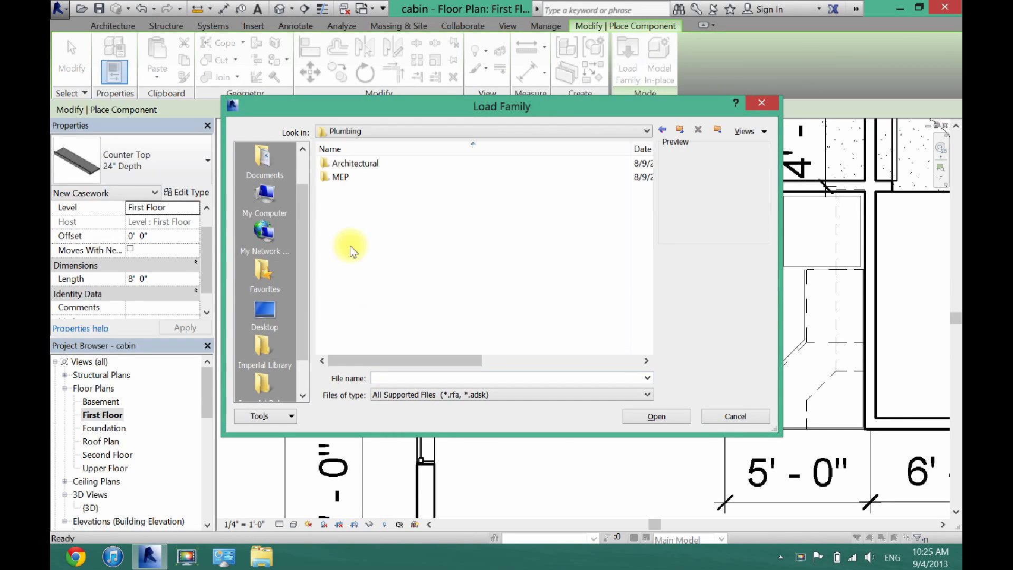
double_click(352, 164)
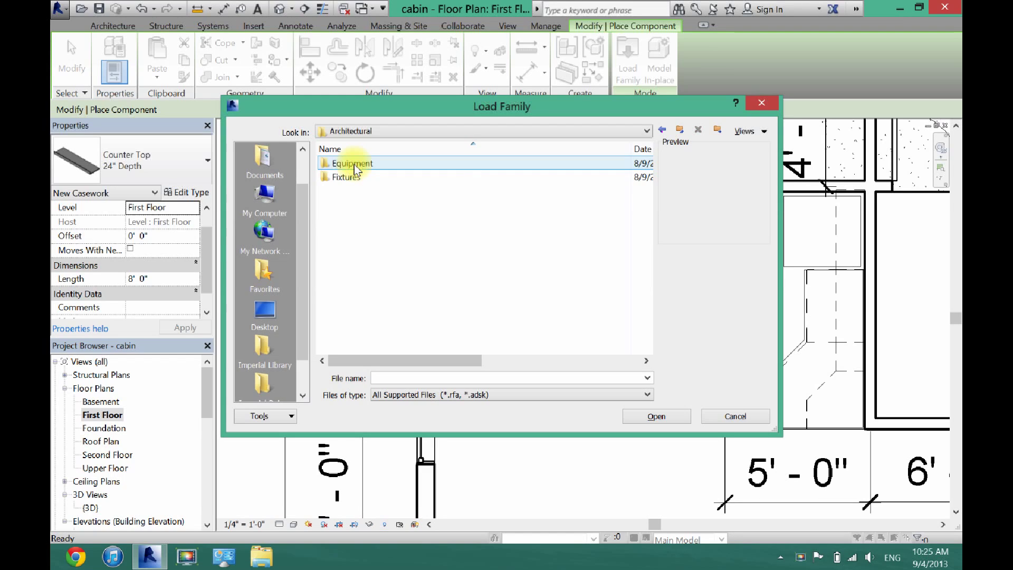
double_click(348, 176)
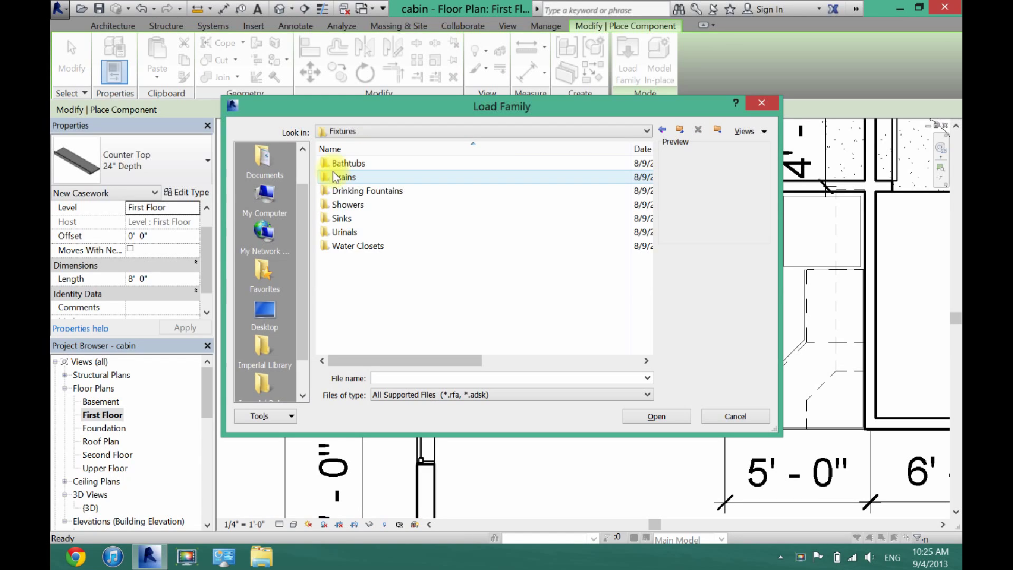
double_click(342, 218)
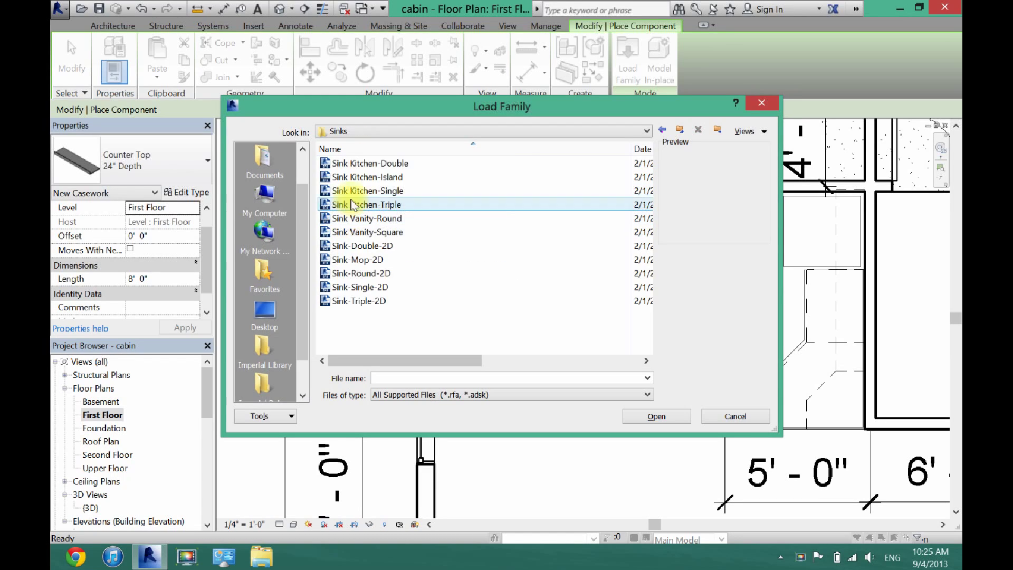
key(Down)
key(Down)
key(Down)
key(Down)
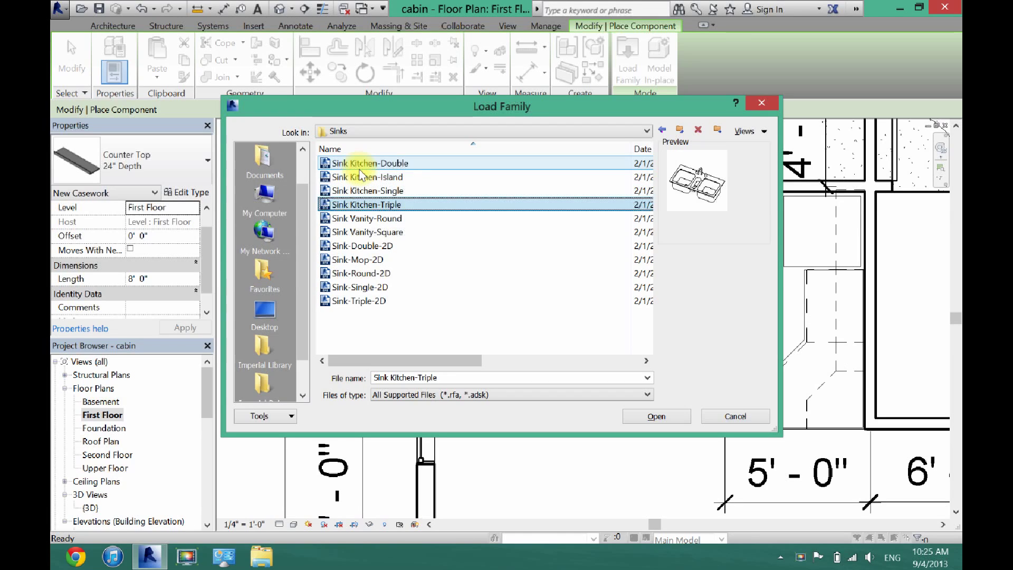
key(Up)
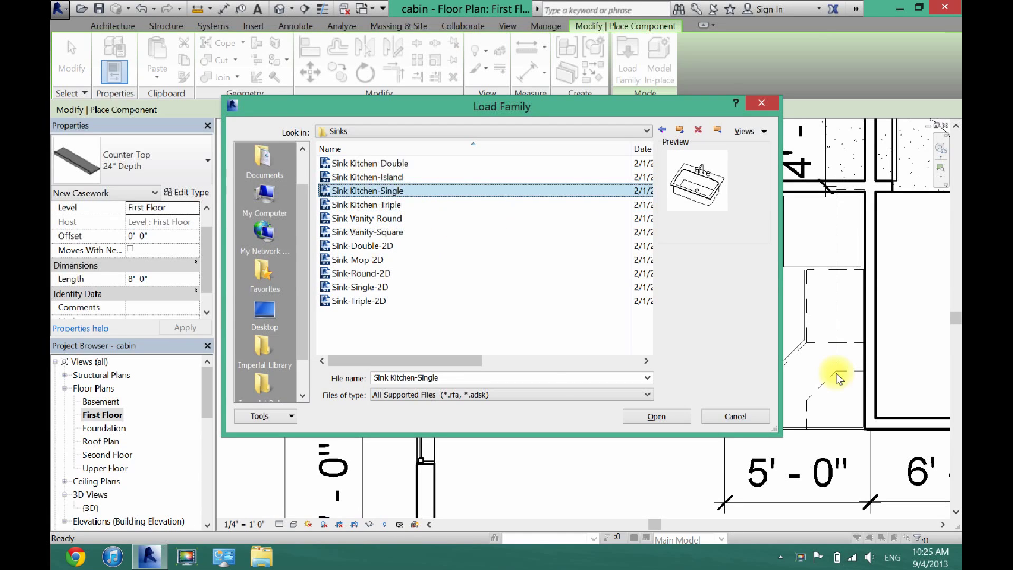
click(656, 417)
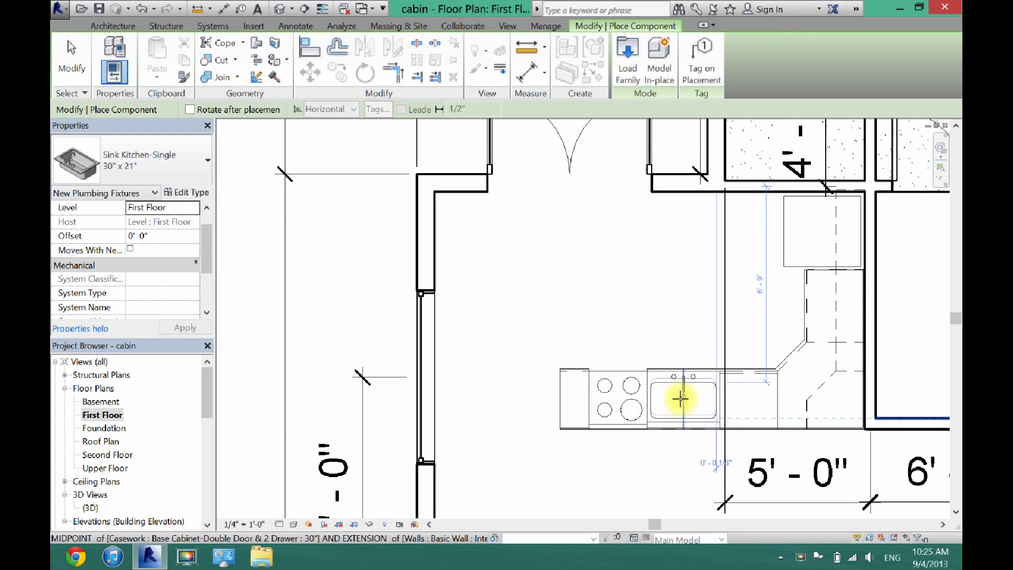
- Rotate the 30" x 21" sink and set it into the counter's sink opening
key(space)
key(space)
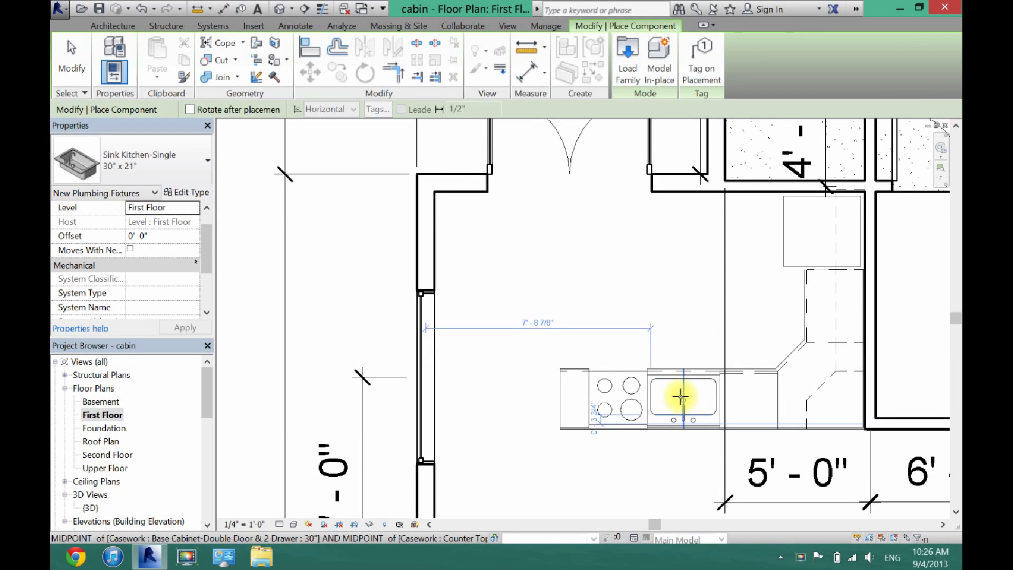
click(681, 396)
click(71, 59)
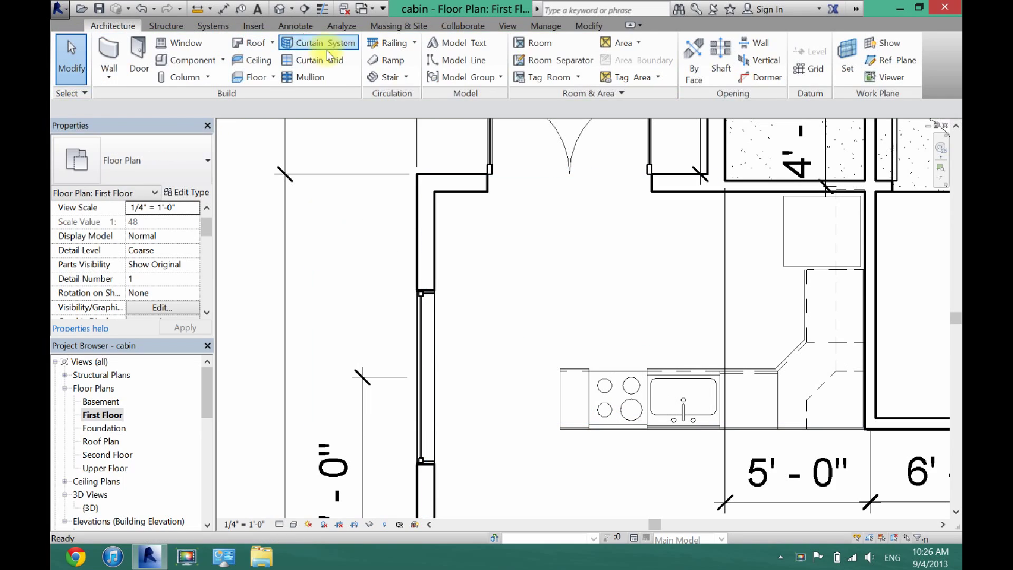
- Switch to the {3D} view and orbit to a corner view of the kitchen
click(279, 9)
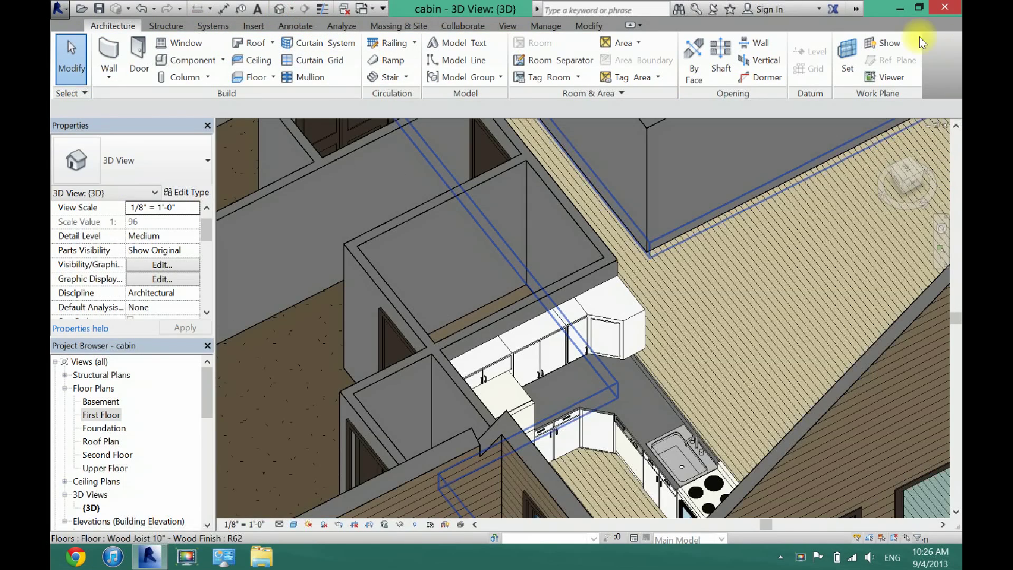
click(915, 188)
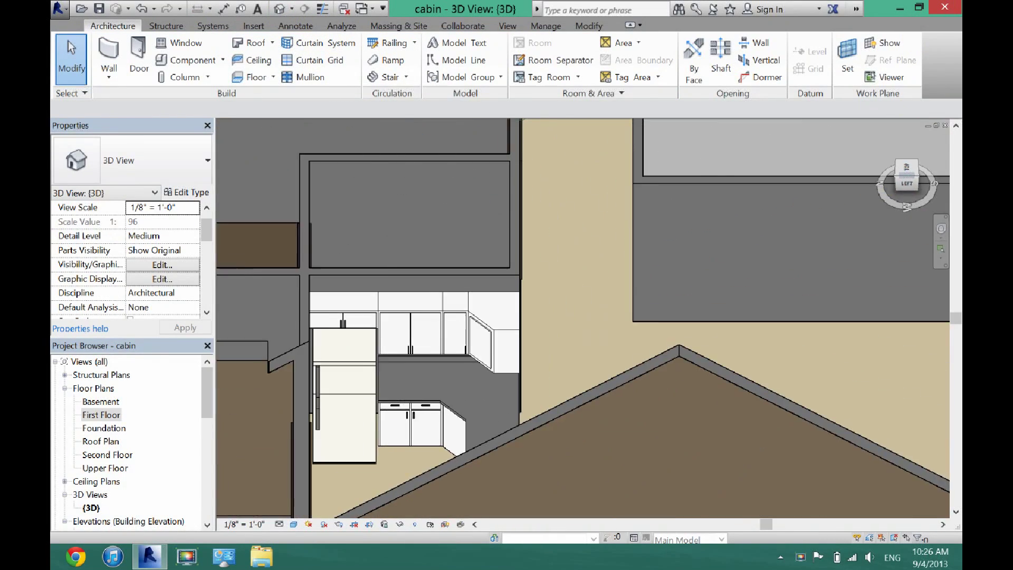